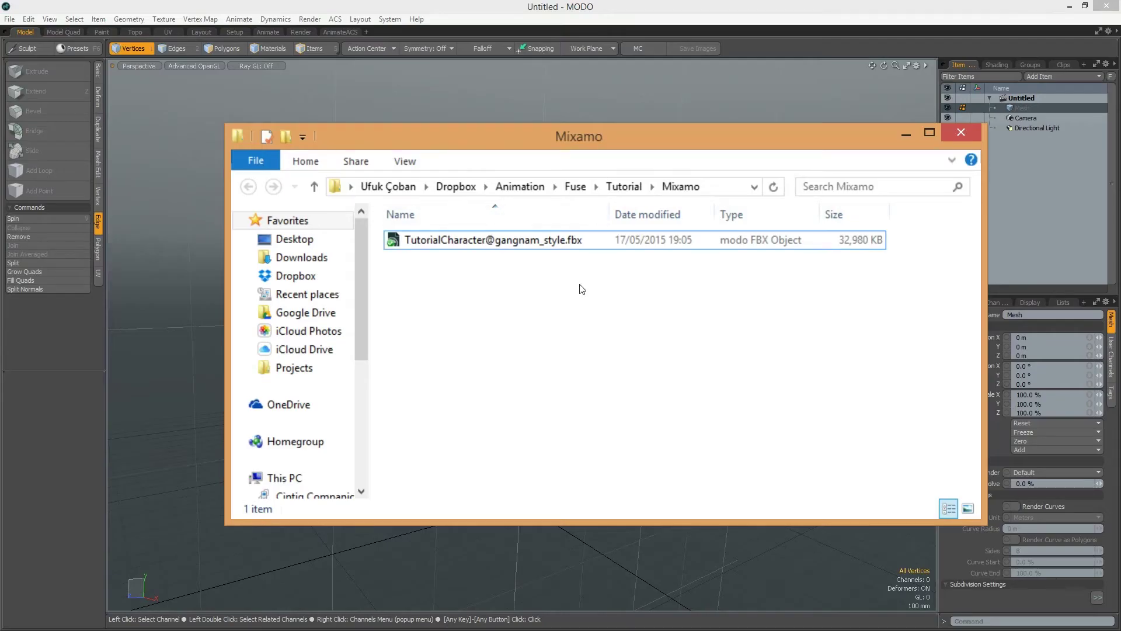
left_click(453, 248)
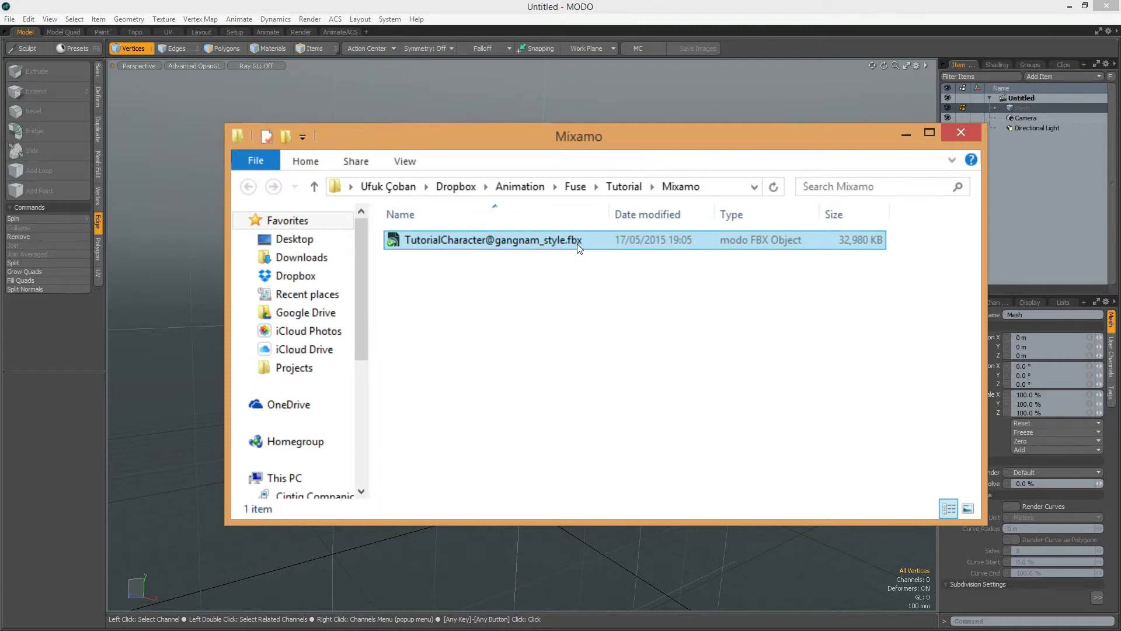
left_click_drag(529, 245, 178, 230)
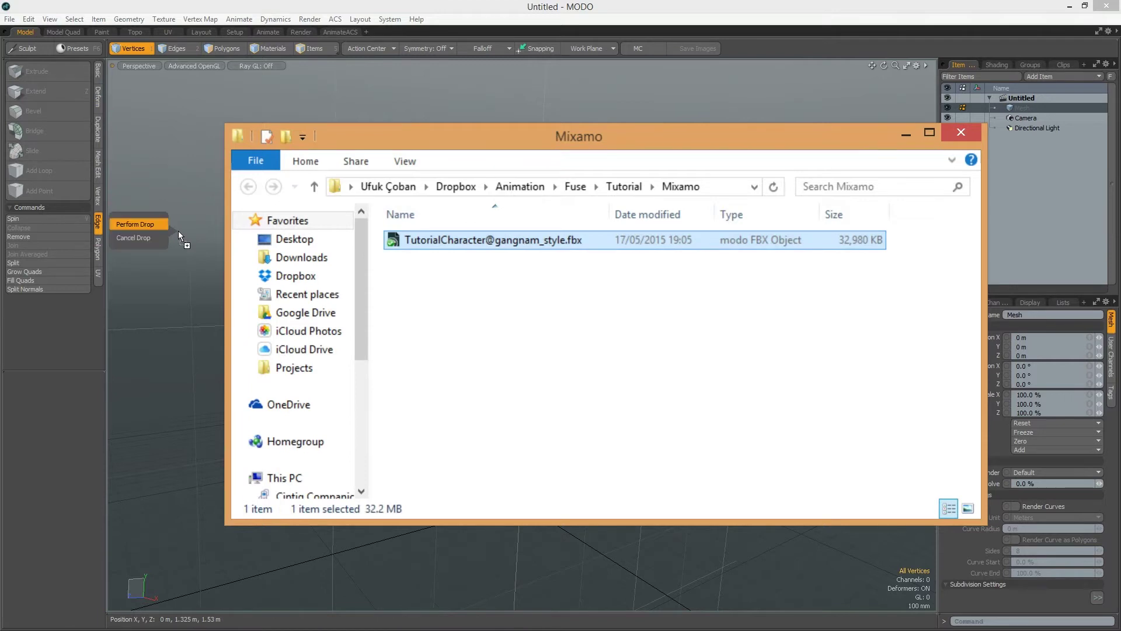
left_click(422, 8)
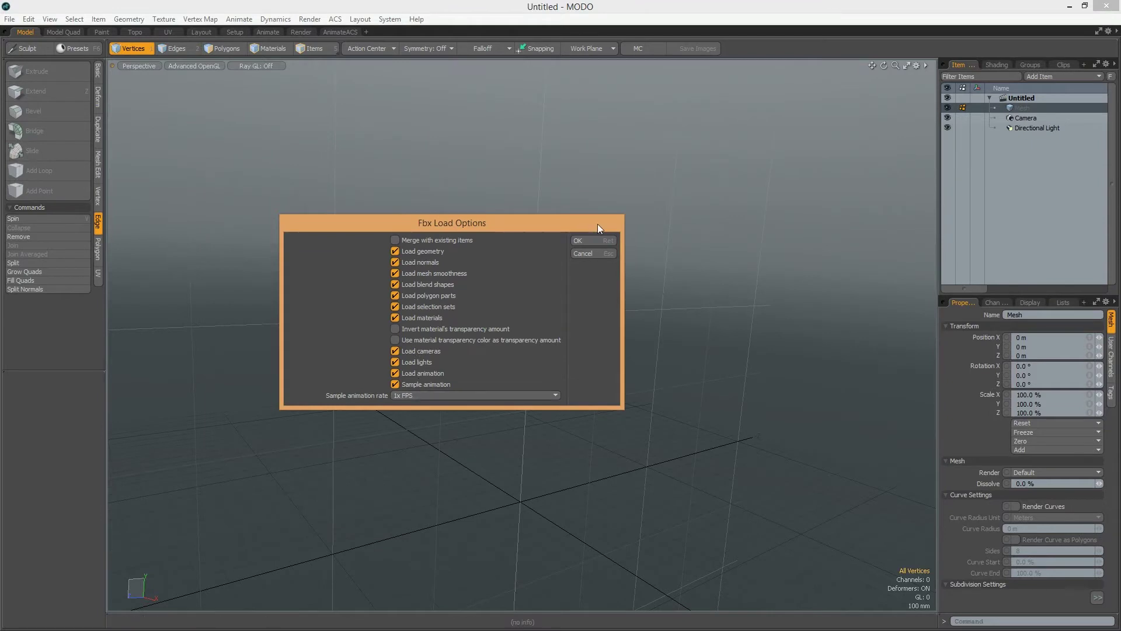
left_click(599, 240)
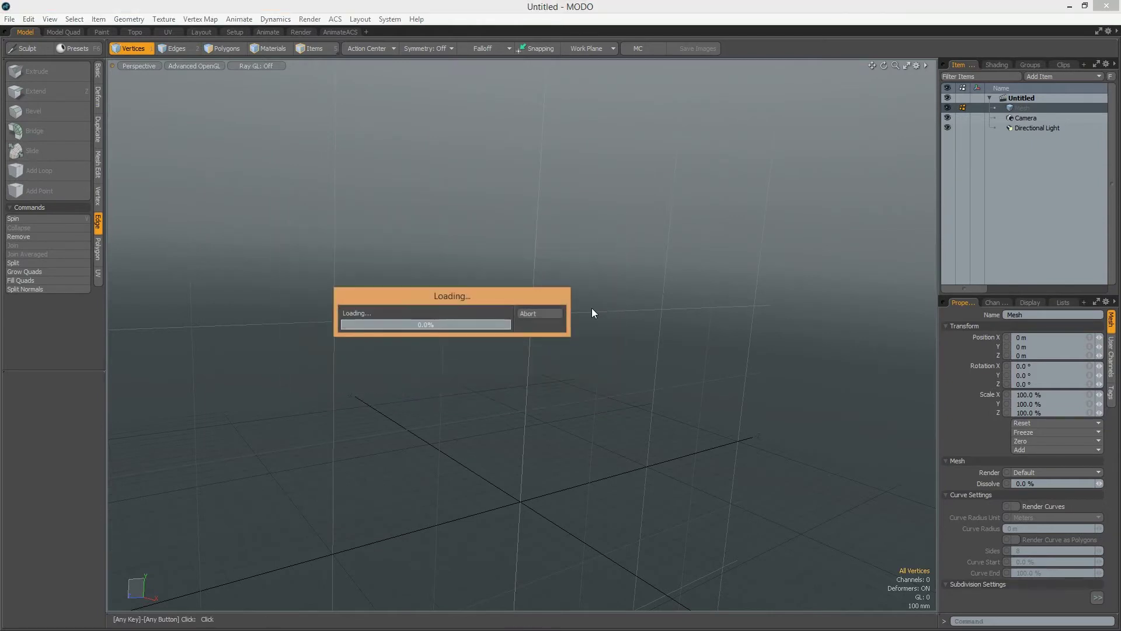
left_click(548, 310)
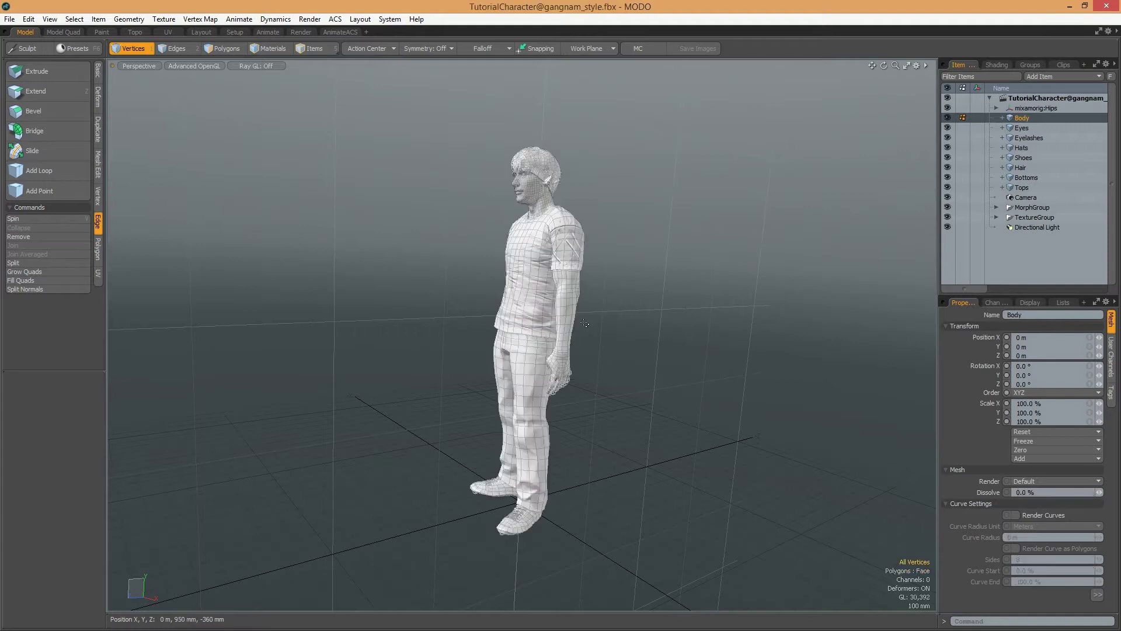
key("alt+Tab")
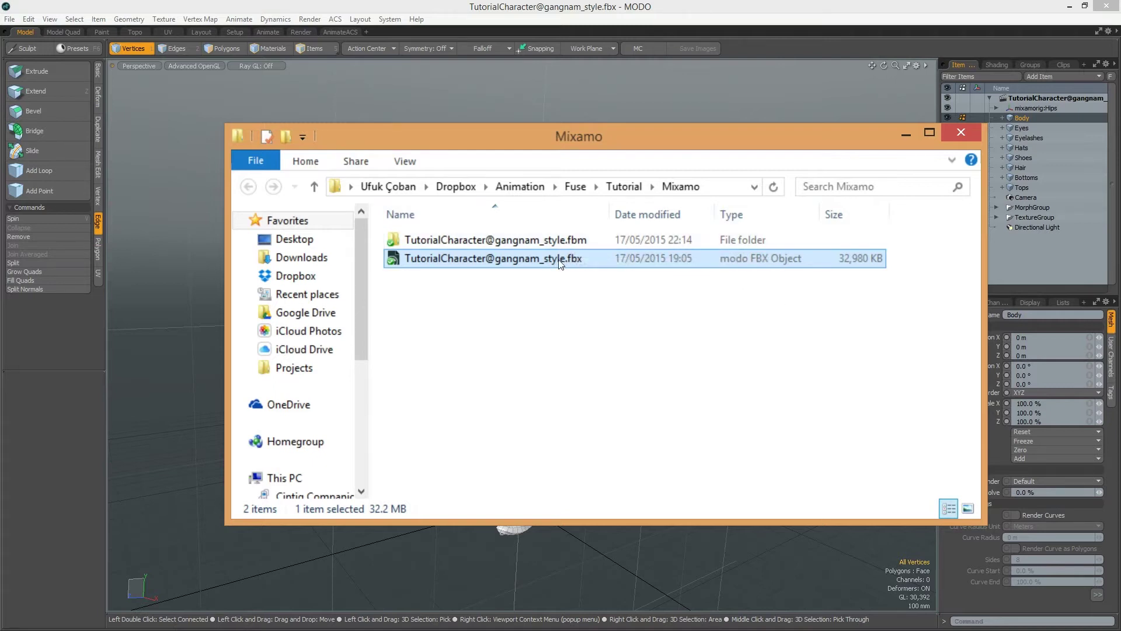
double_click(558, 240)
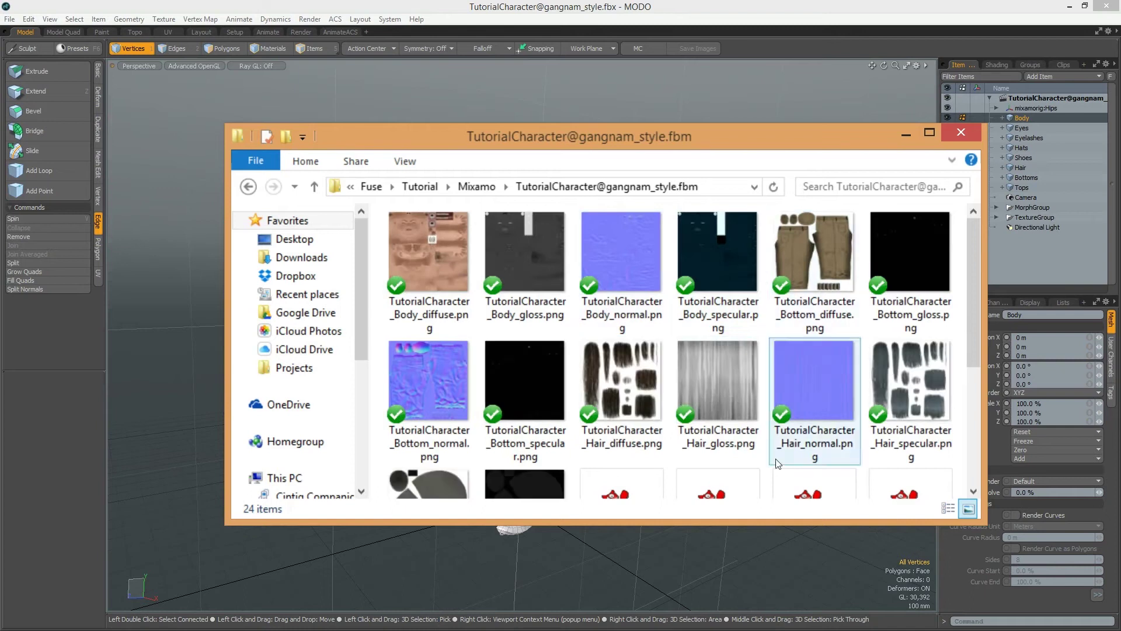
left_click_drag(973, 278, 977, 247)
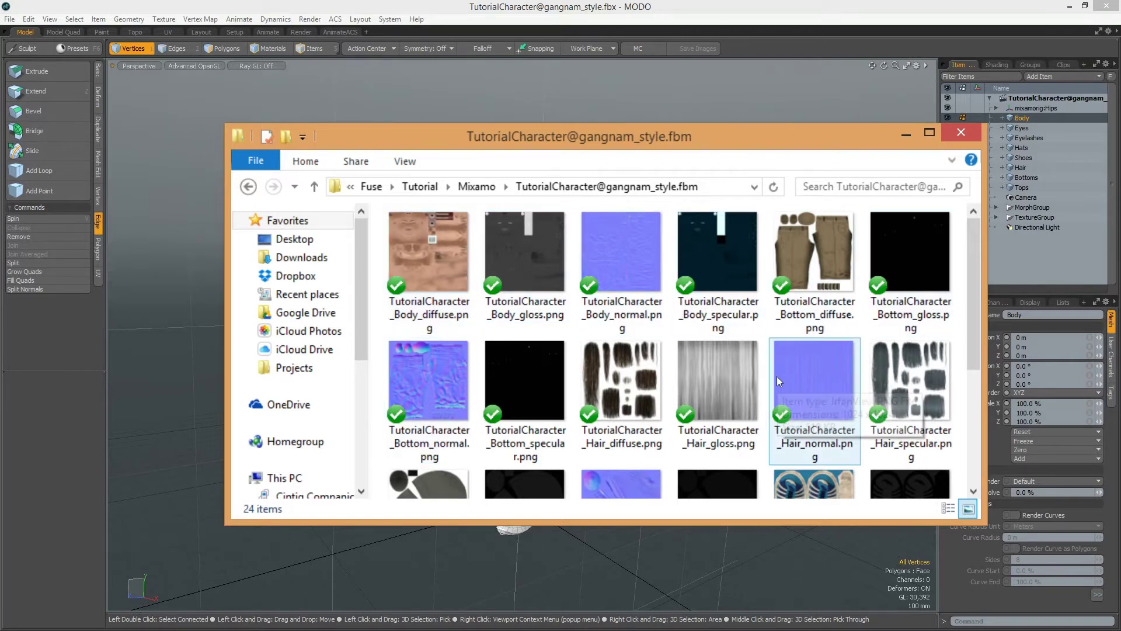
left_click(476, 186)
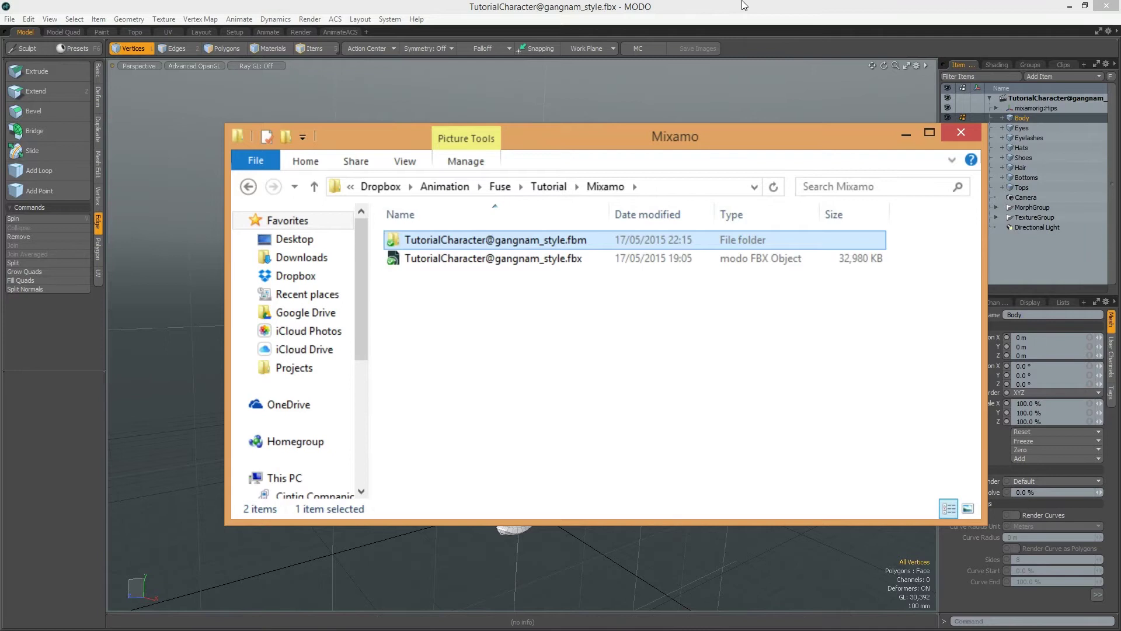
key("alt+Tab")
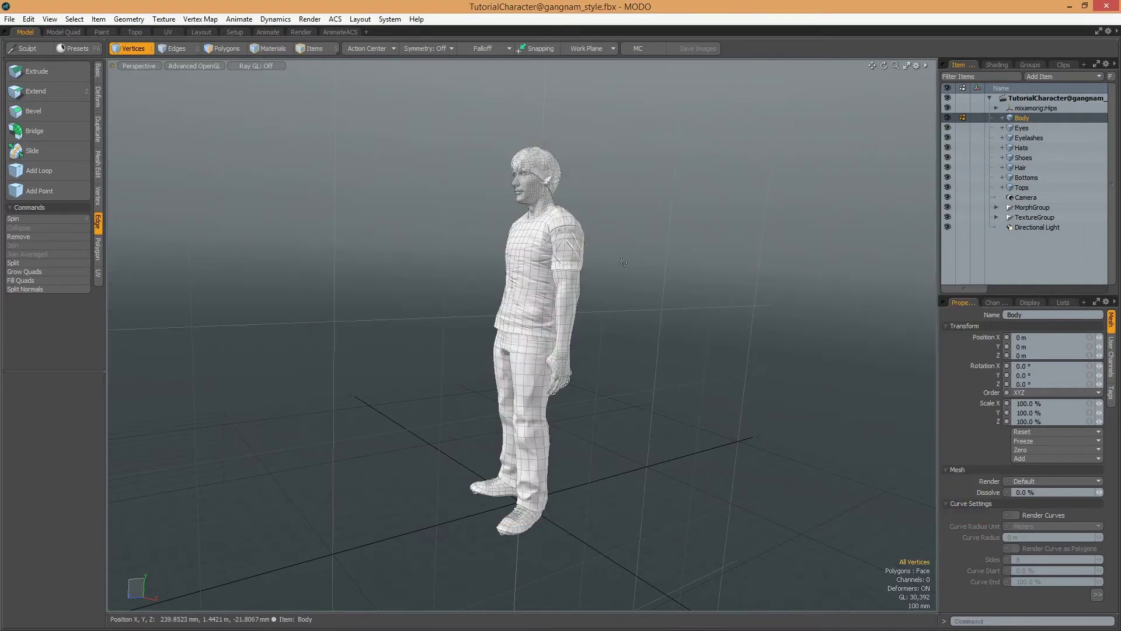
- Switch to the Render layout and frame the whole character in the preview camera
left_click(301, 32)
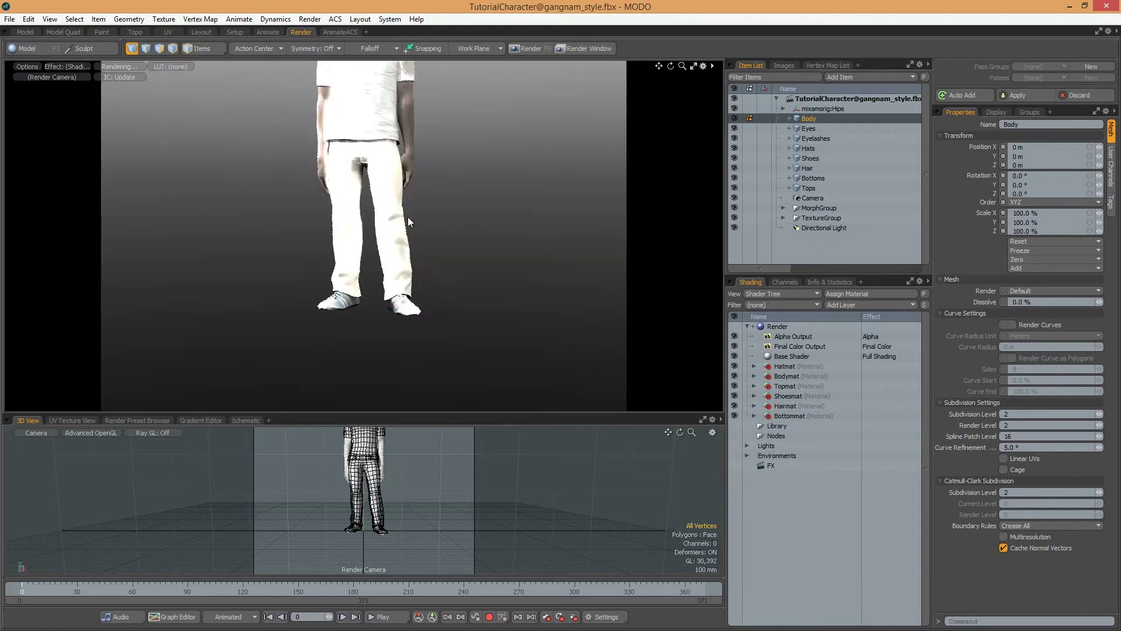
key("a")
mouse_move(423, 171)
left_mouse_down("alt")
mouse_move(436, 170)
mouse_move(409, 172)
left_mouse_up("alt")
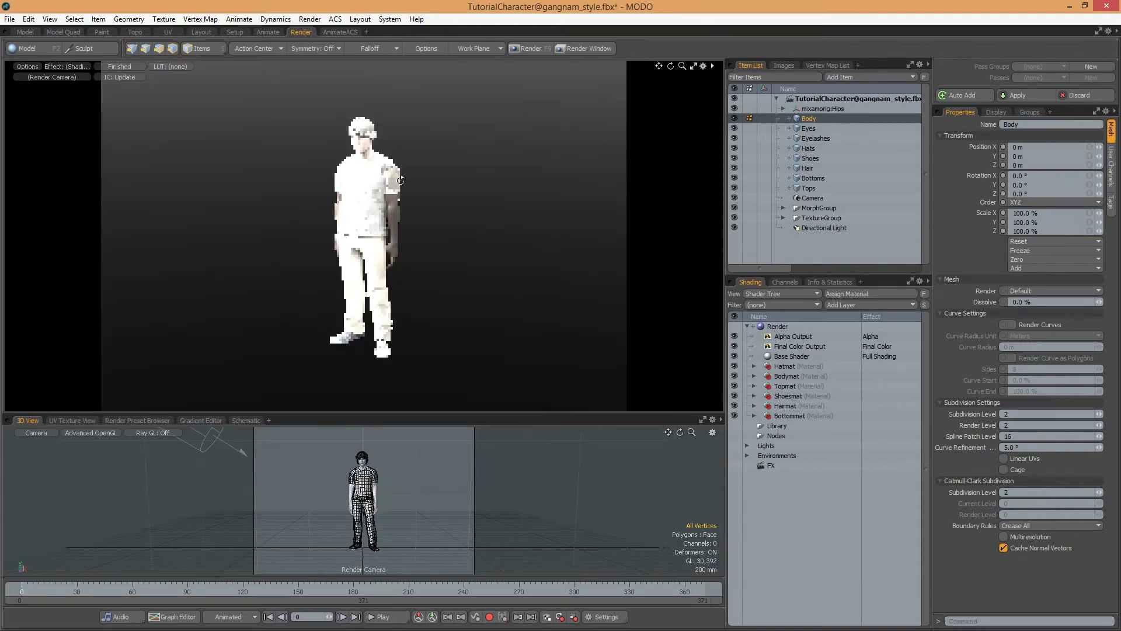
left_click(770, 304)
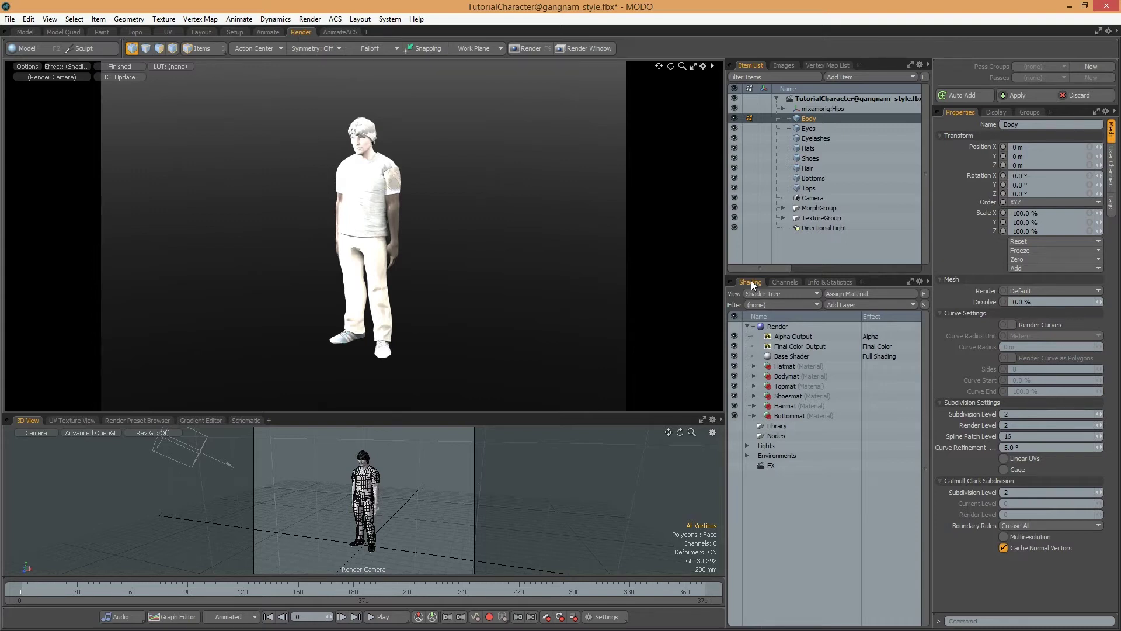
- Filter the Shader Tree to Material and select all six materials, Hatmat through Bottommat
left_click(775, 306)
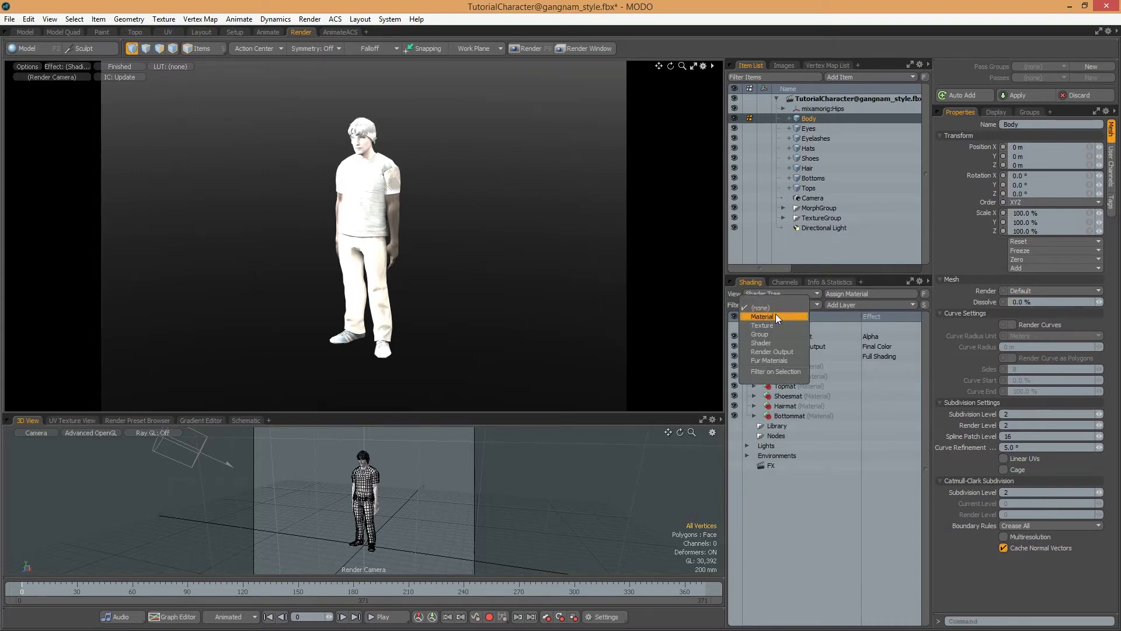
left_click(776, 316)
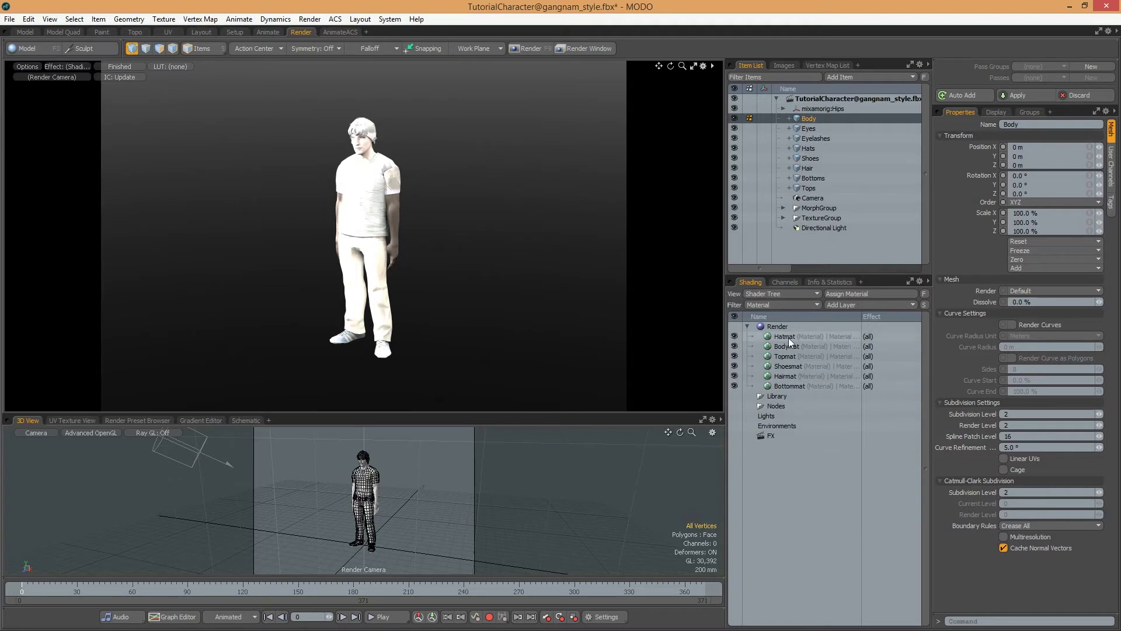
left_click(785, 336)
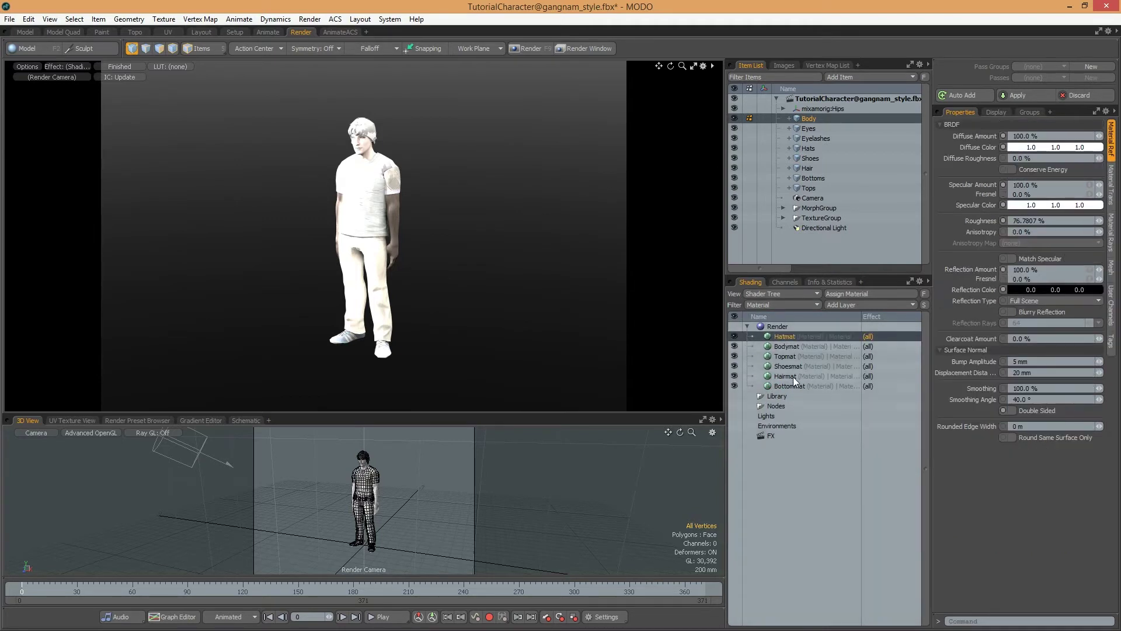
left_click(791, 384, "shift")
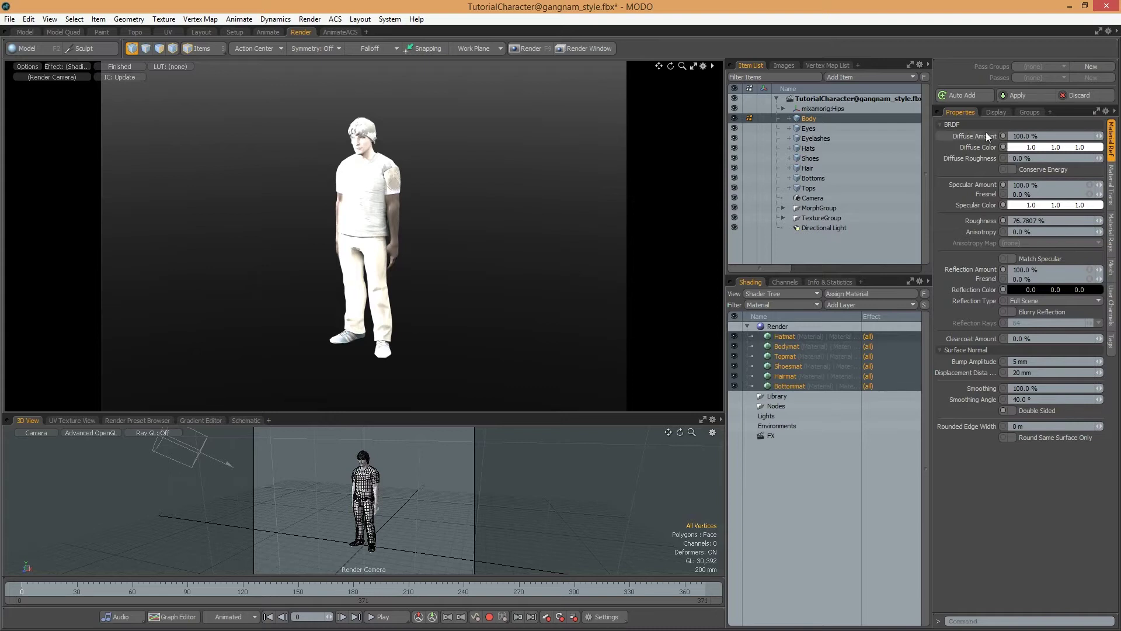
- Set Specular Amount and Reflection Amount to 0 on the selected materials
left_click(1041, 186)
type("0")
key("Return")
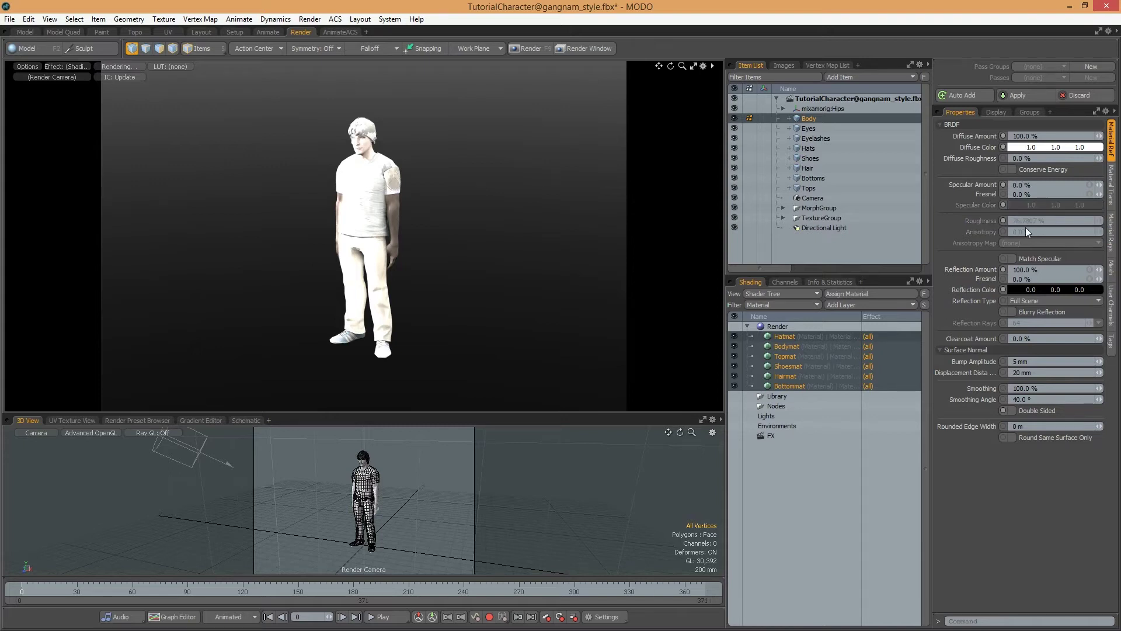
left_click(1028, 269)
type("0")
- Set the materials' Luminous Intensity to 0
left_click(1113, 196)
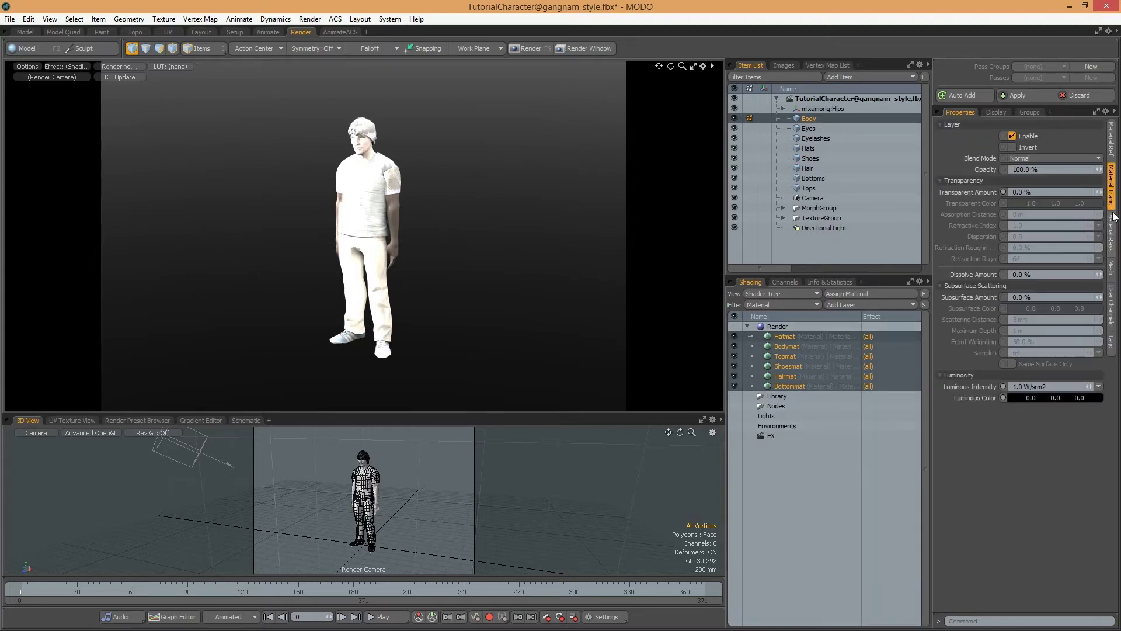
left_click(1045, 387)
type("0")
key("Return")
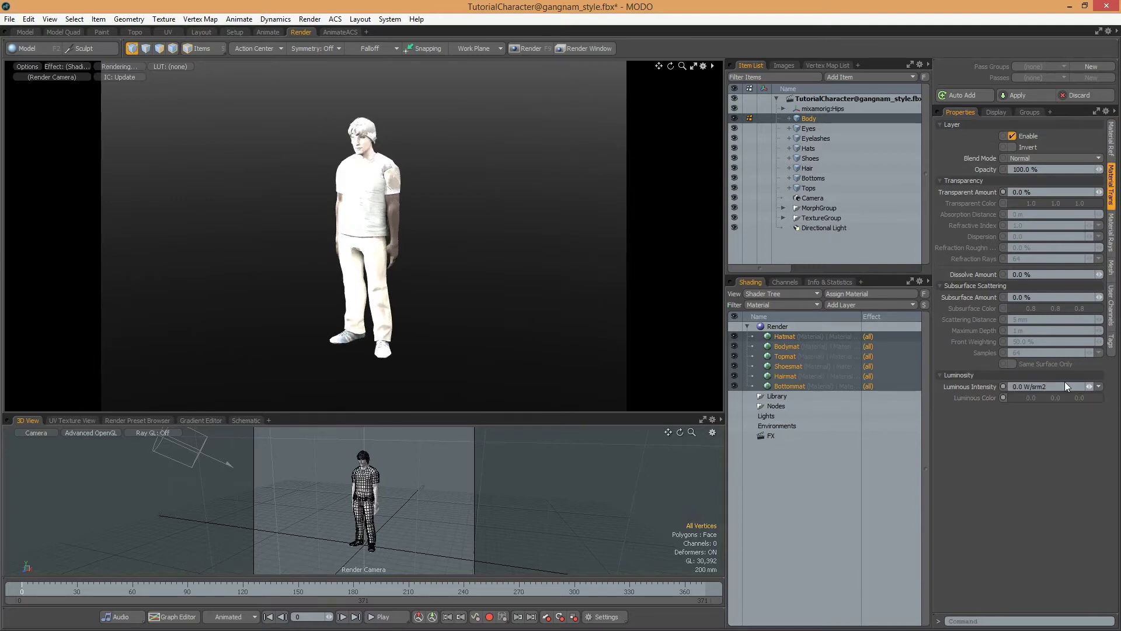
- Filter to textures and select the RGBA layers of Hatmat, Bodymat, Topmat, Shoesmat, Hairmat and Bottommat
left_click(769, 305)
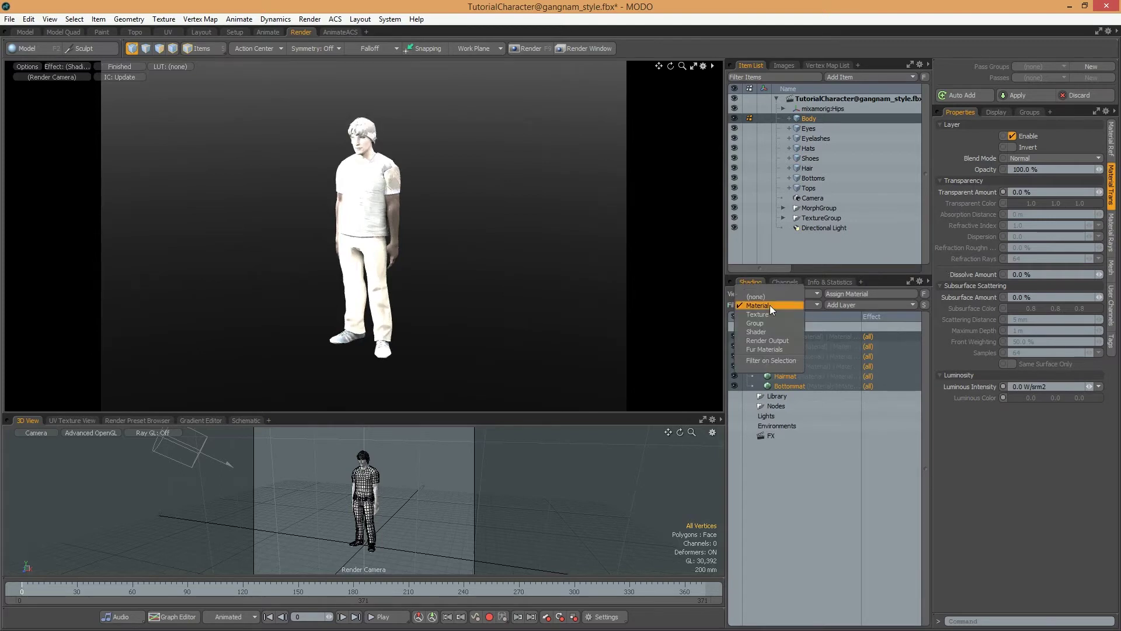
left_click(772, 314)
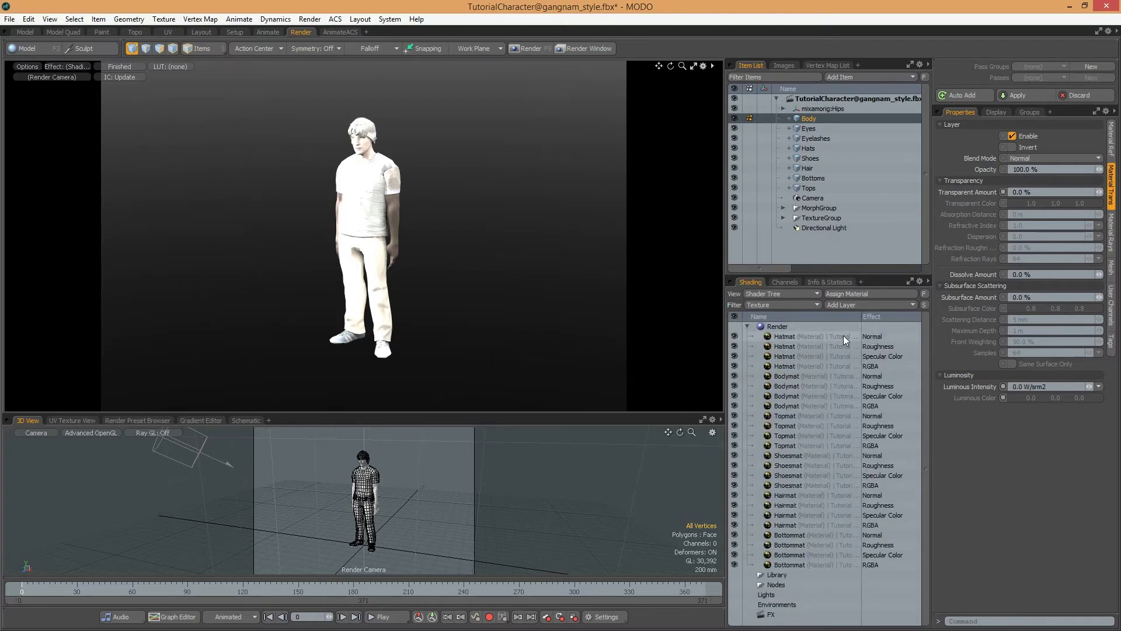
left_click(867, 366)
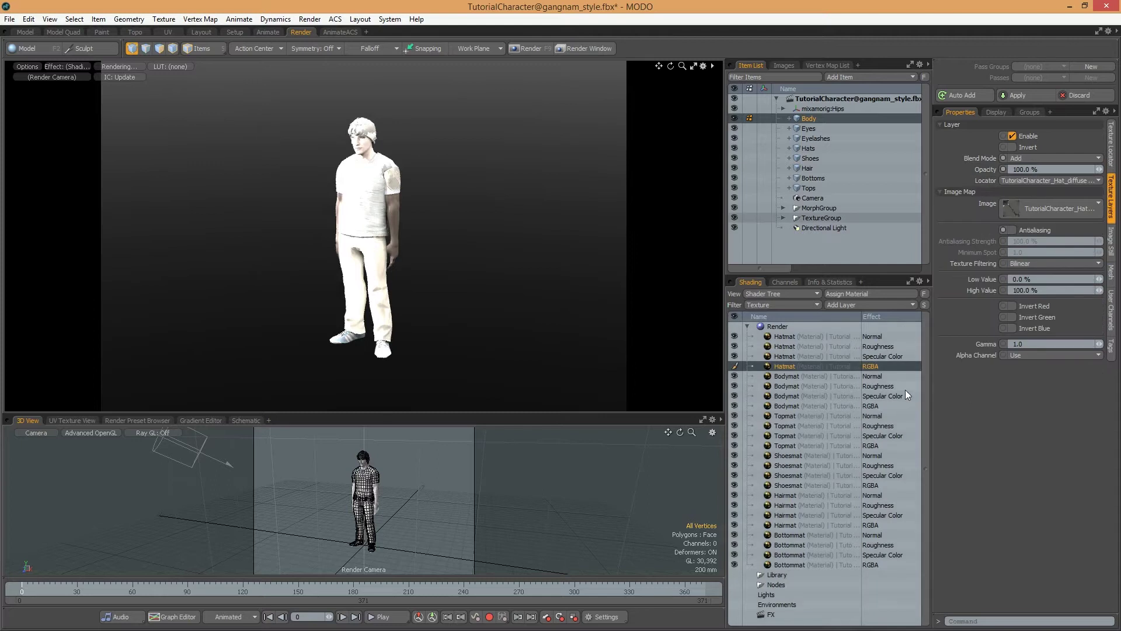
left_click(877, 405, "ctrl")
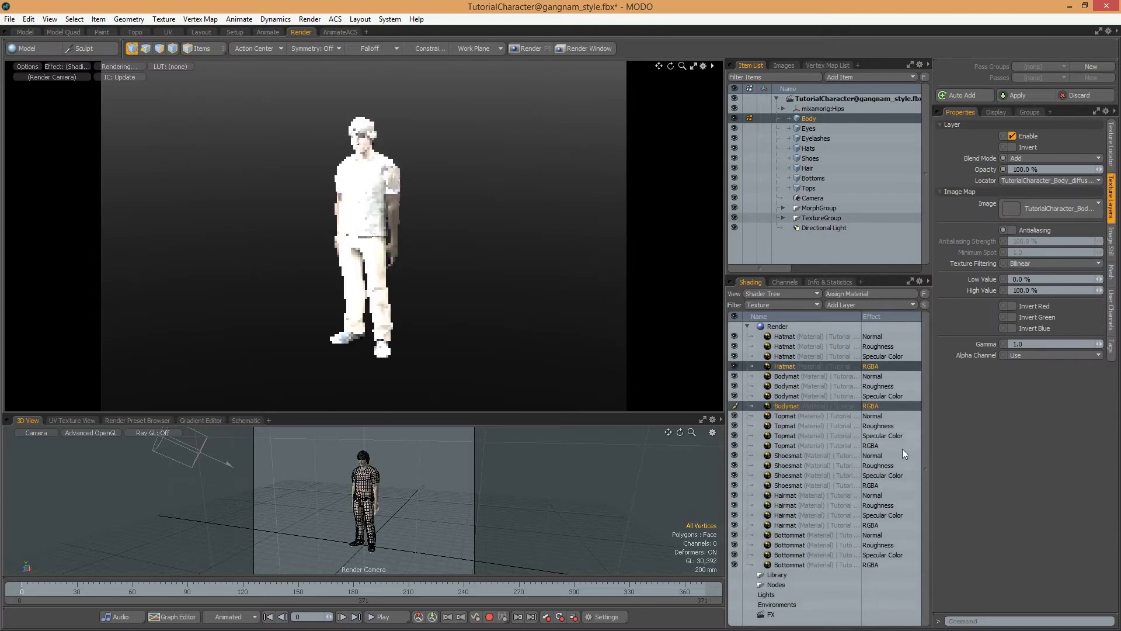
left_click(876, 446, "ctrl")
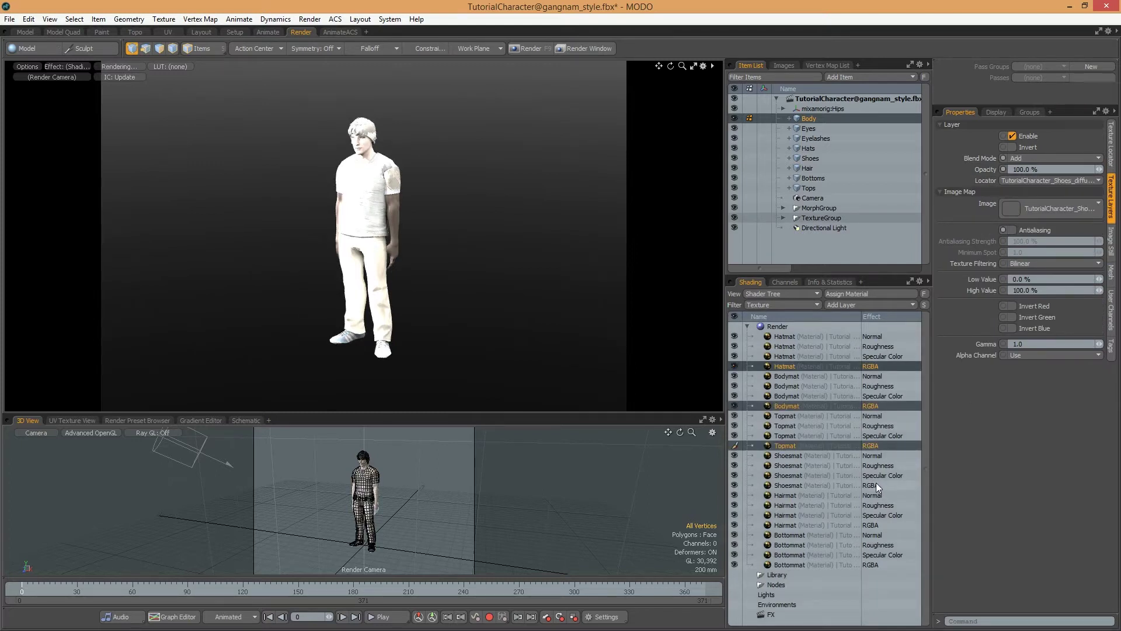
left_click(878, 485, "ctrl")
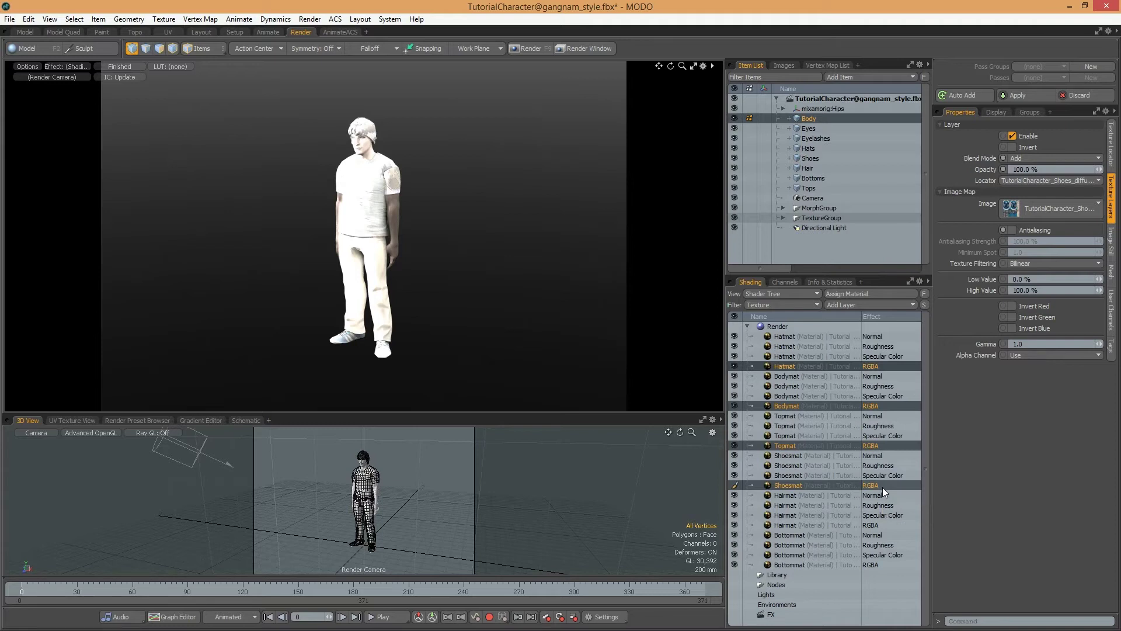
left_click(882, 525)
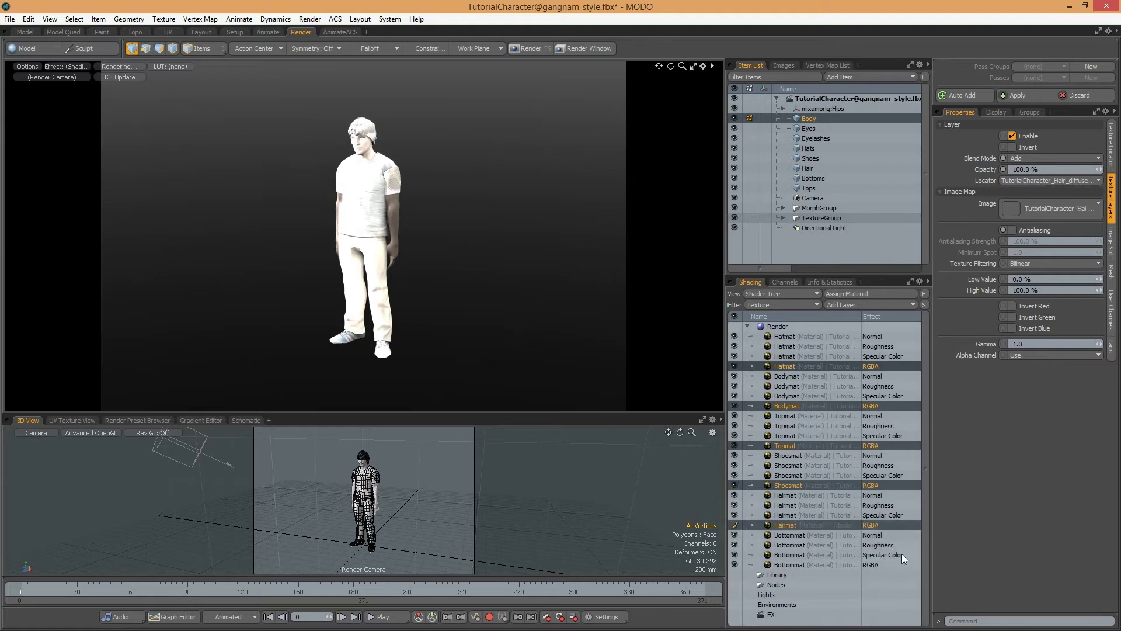
left_click(873, 565)
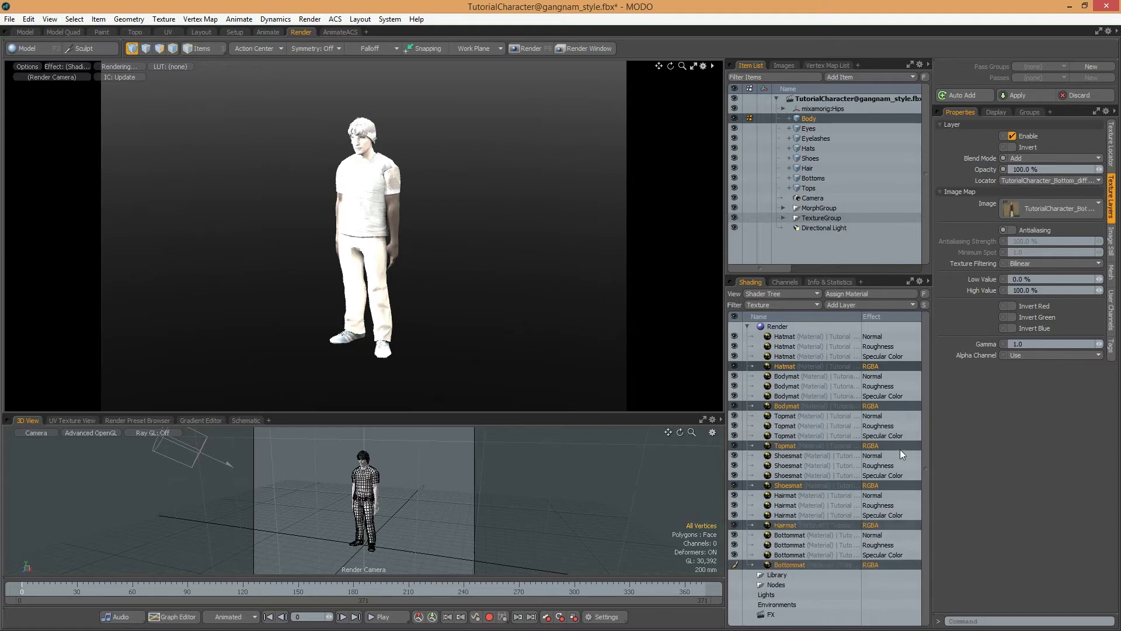
- Set the six RGBA layers' effect to Diffuse Color and their Alpha Channel to Ignore
right_click(875, 365)
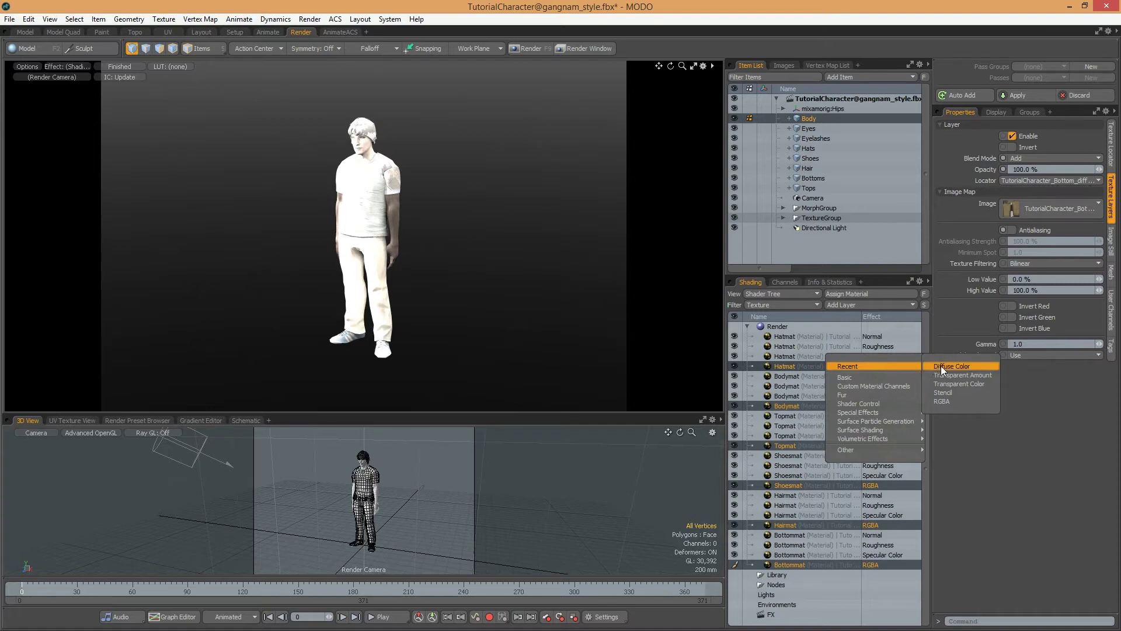
mouse_move(863, 376)
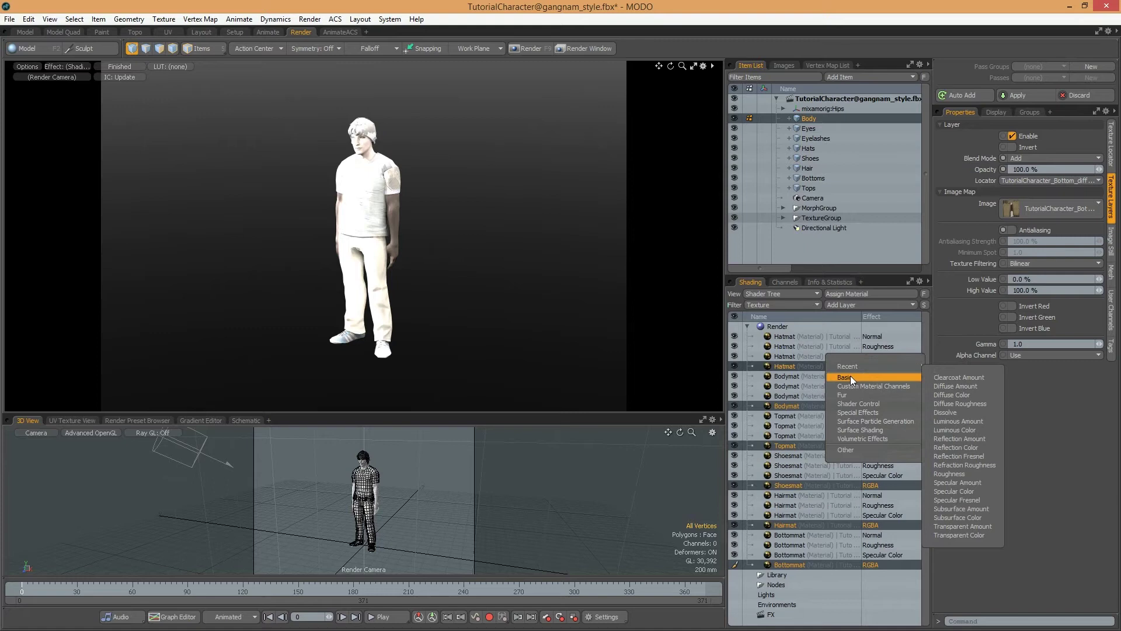
left_click(954, 394)
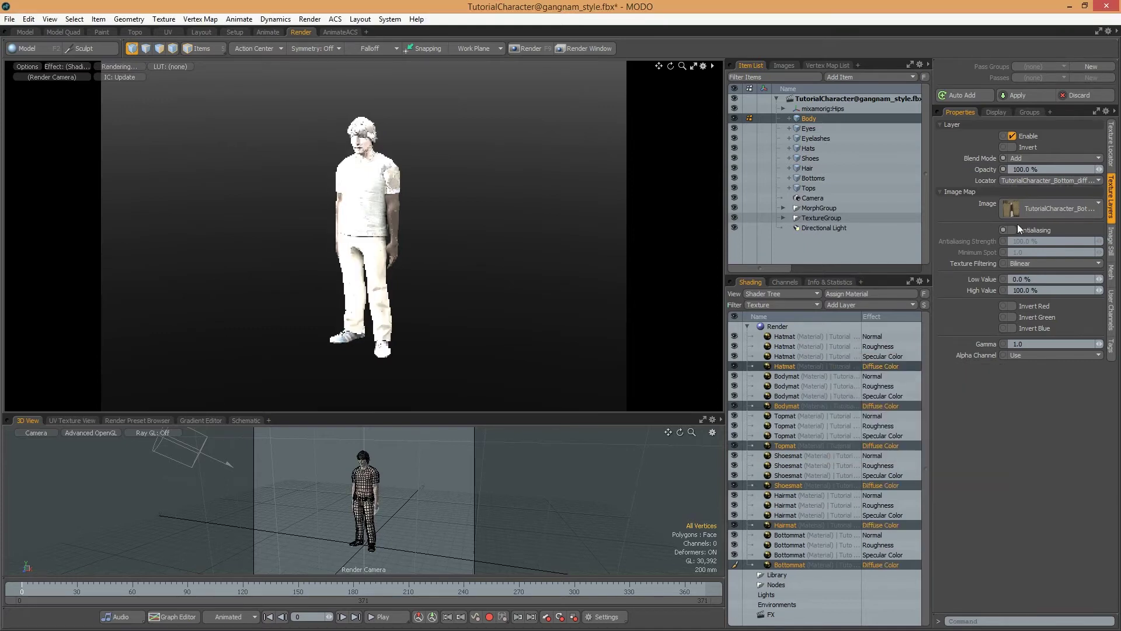
left_click(1039, 356)
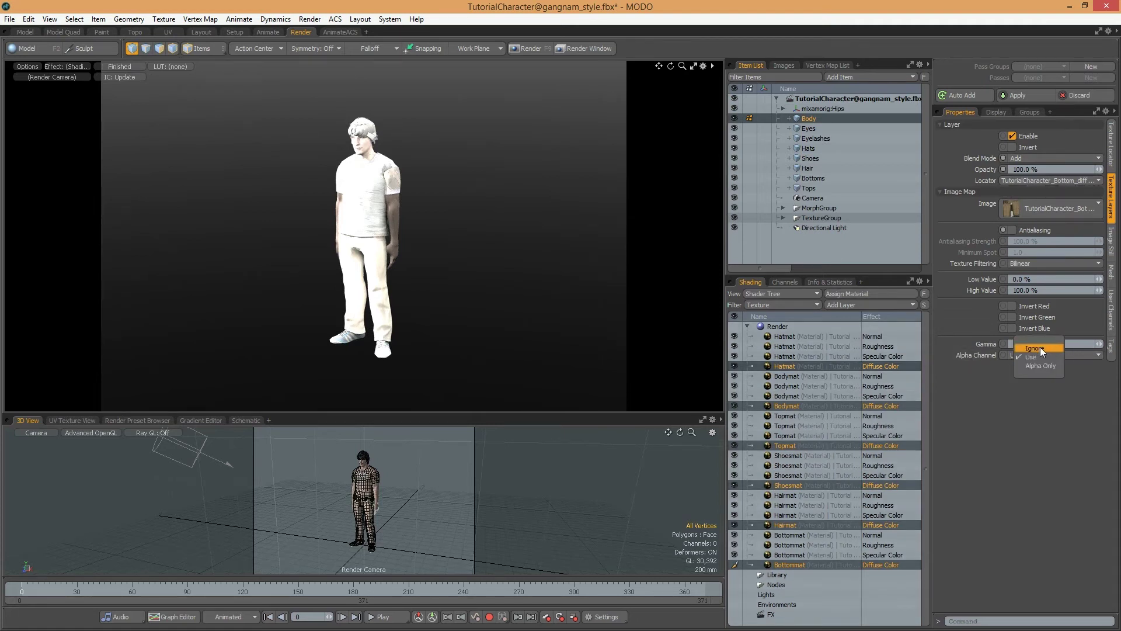
left_click(1040, 347)
- Select all 24 image layers from Hatmat Normal to Bottommat Diffuse Color and set Blend Mode to Normal
left_click(814, 336)
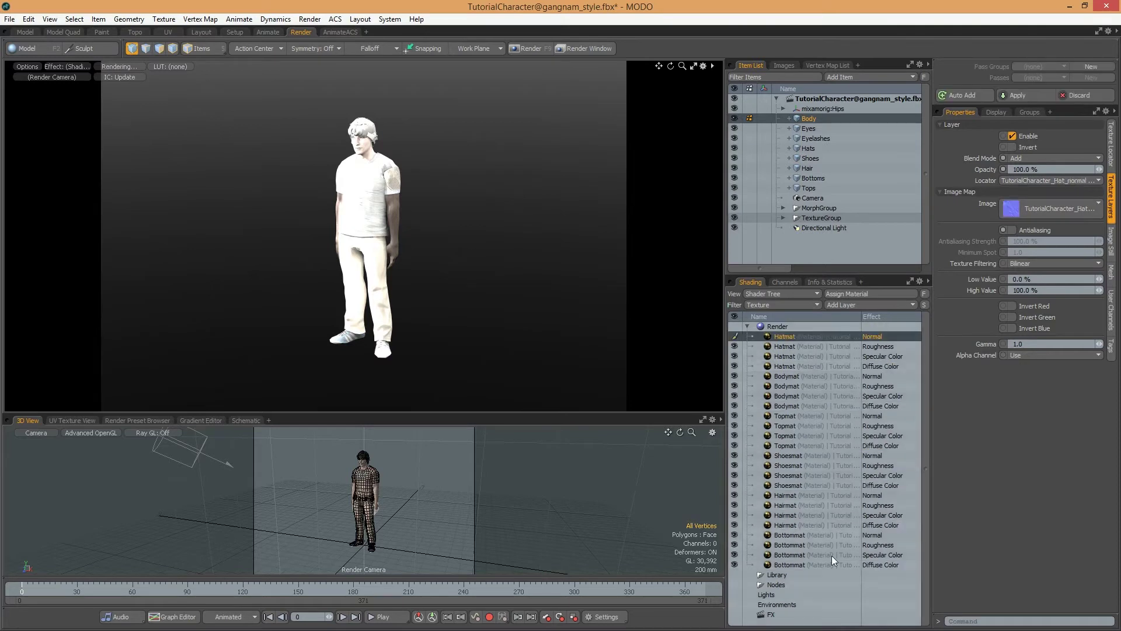
left_click(829, 565, "shift")
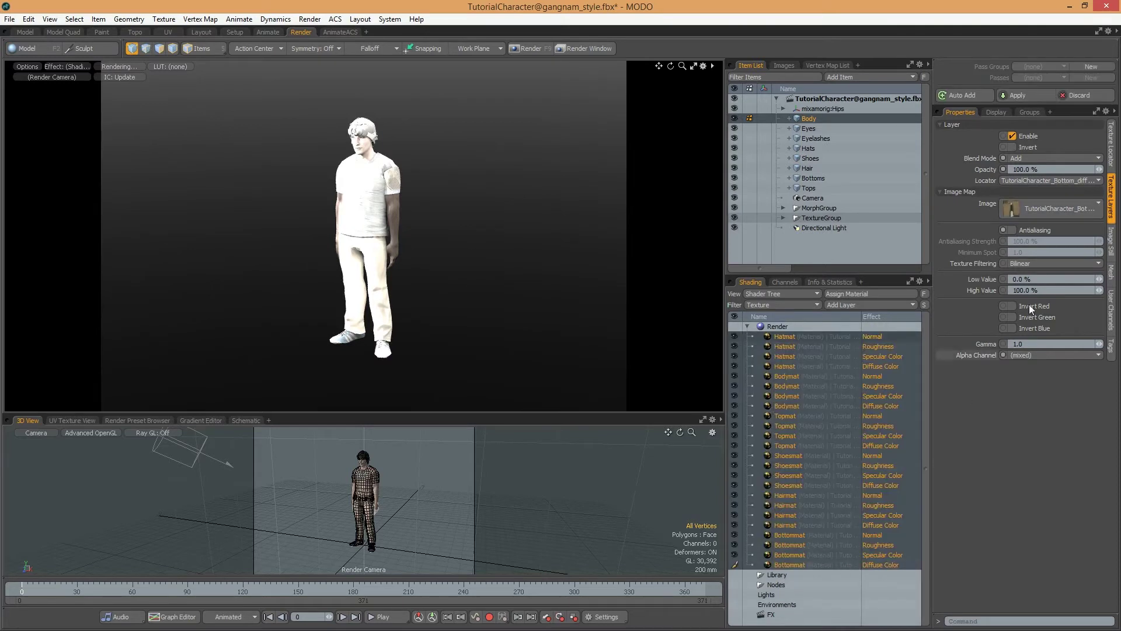
left_click(1021, 157)
left_click(1022, 147)
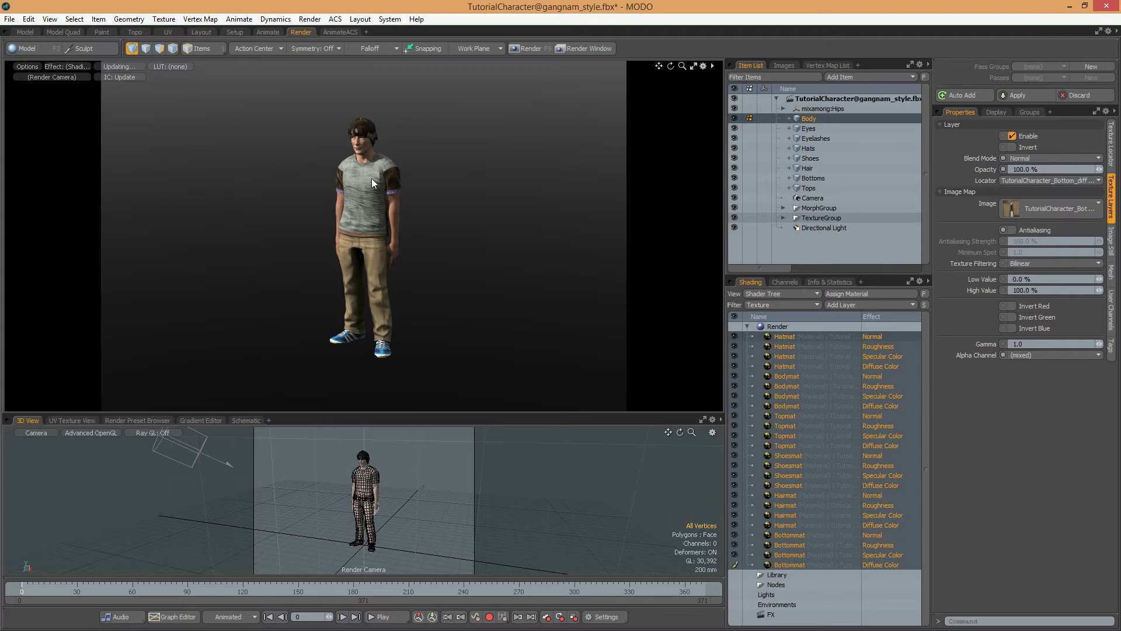
scroll(372, 178, "up", 3)
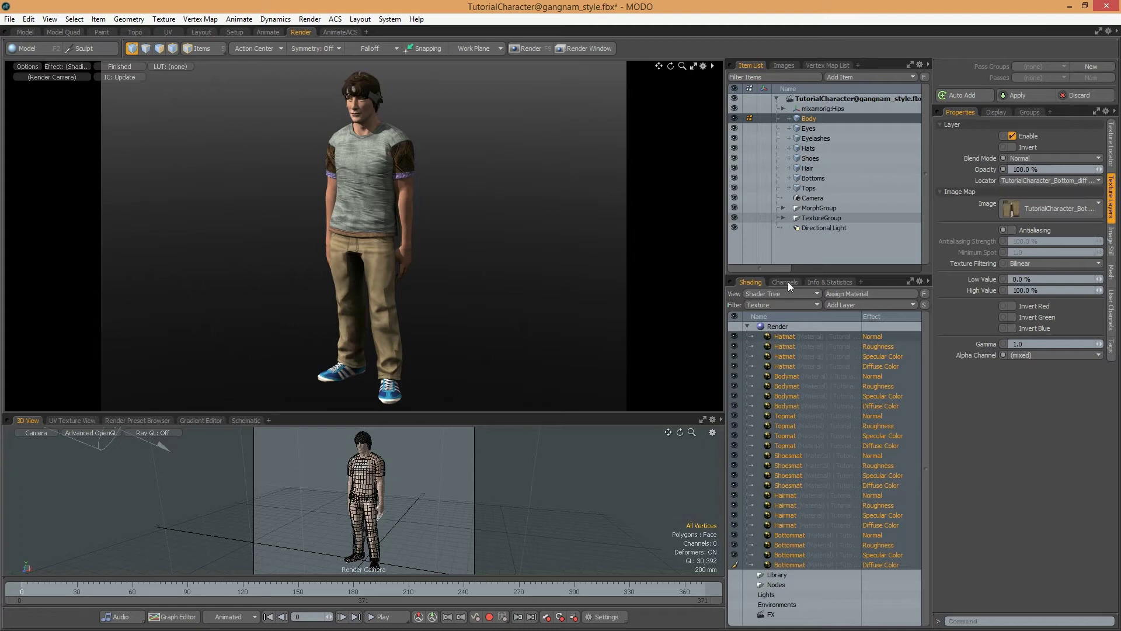
- Clear the selection, set the Shader Tree filter to (none), collapse Bottommat and expand Hairmat
left_click(676, 356)
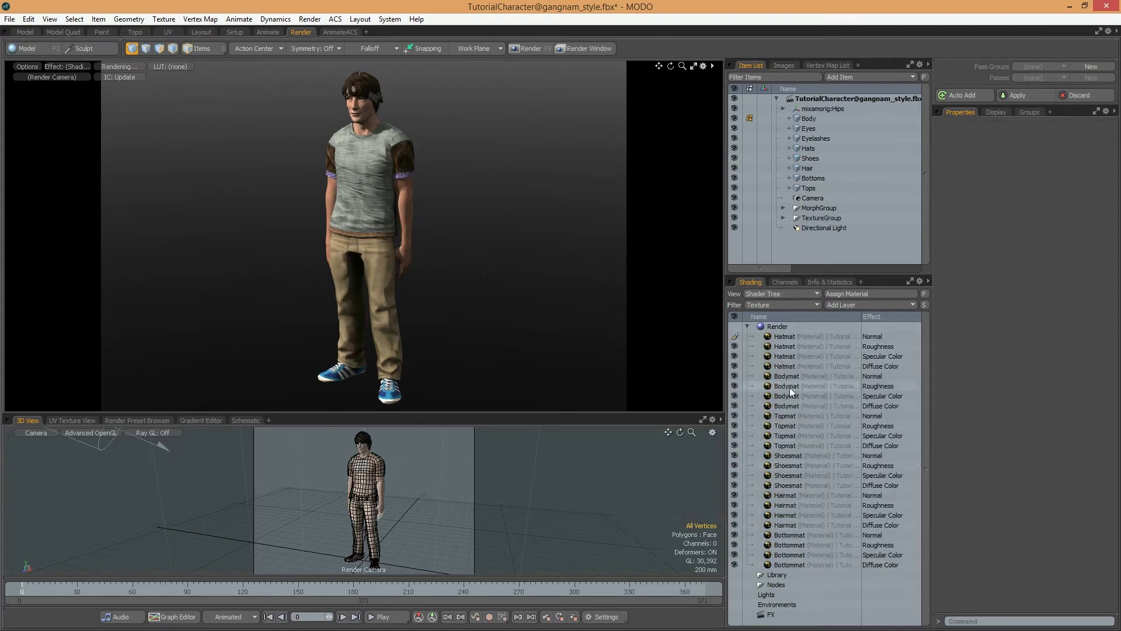
left_click(759, 303)
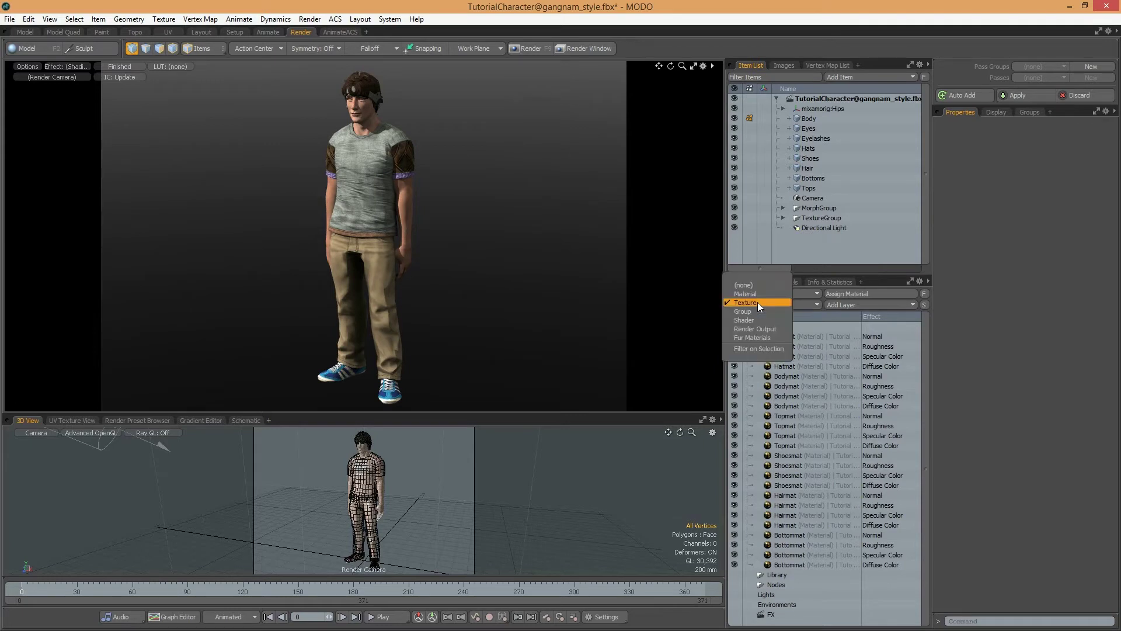
left_click(755, 290)
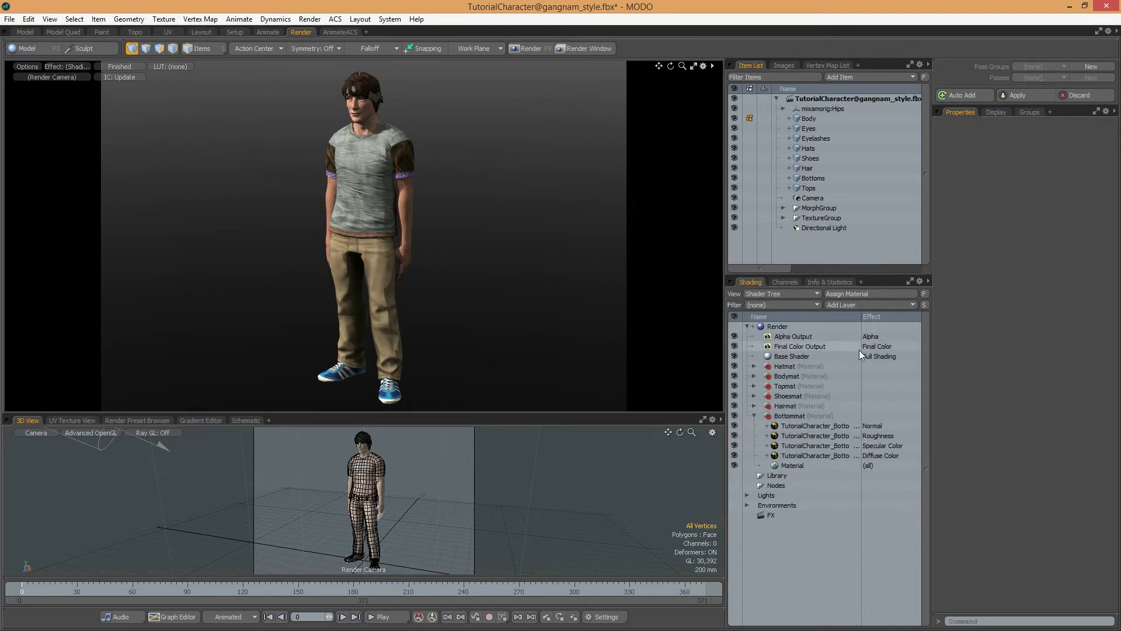
left_click(754, 415)
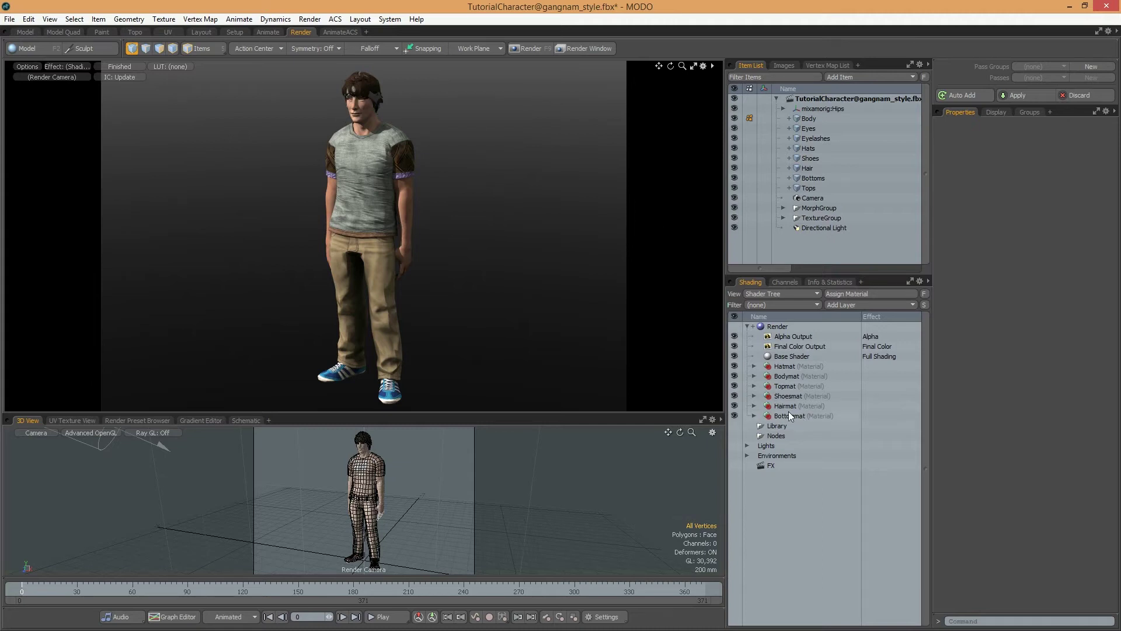
left_click(755, 406)
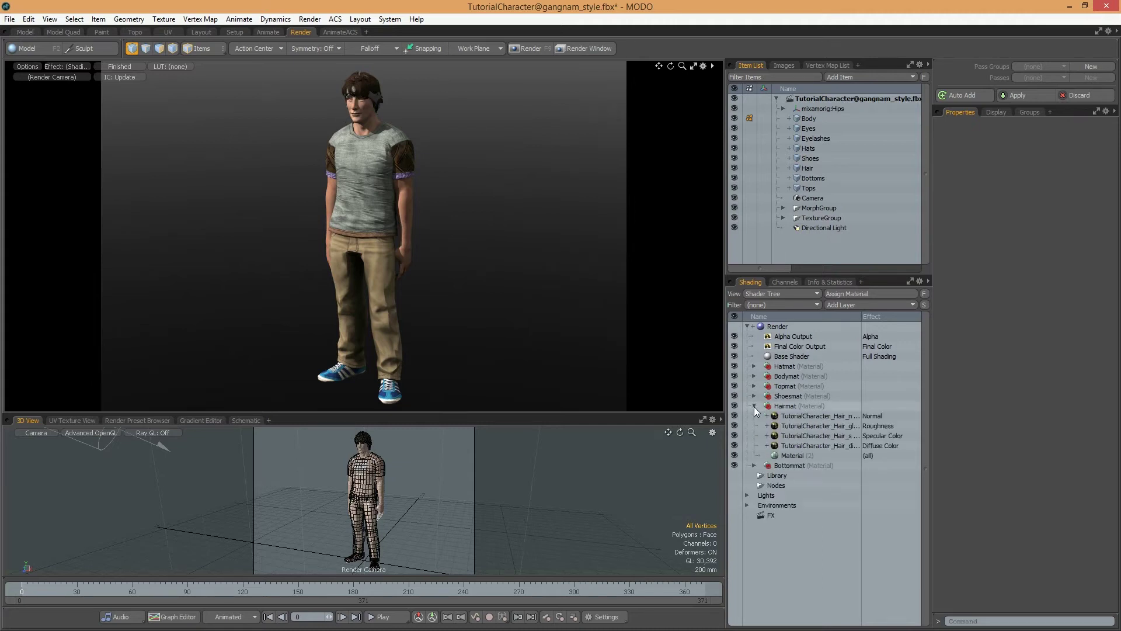
- Select Hairmat's diffuse colour image layer and move the camera in on the head and shoulders
left_click(791, 407)
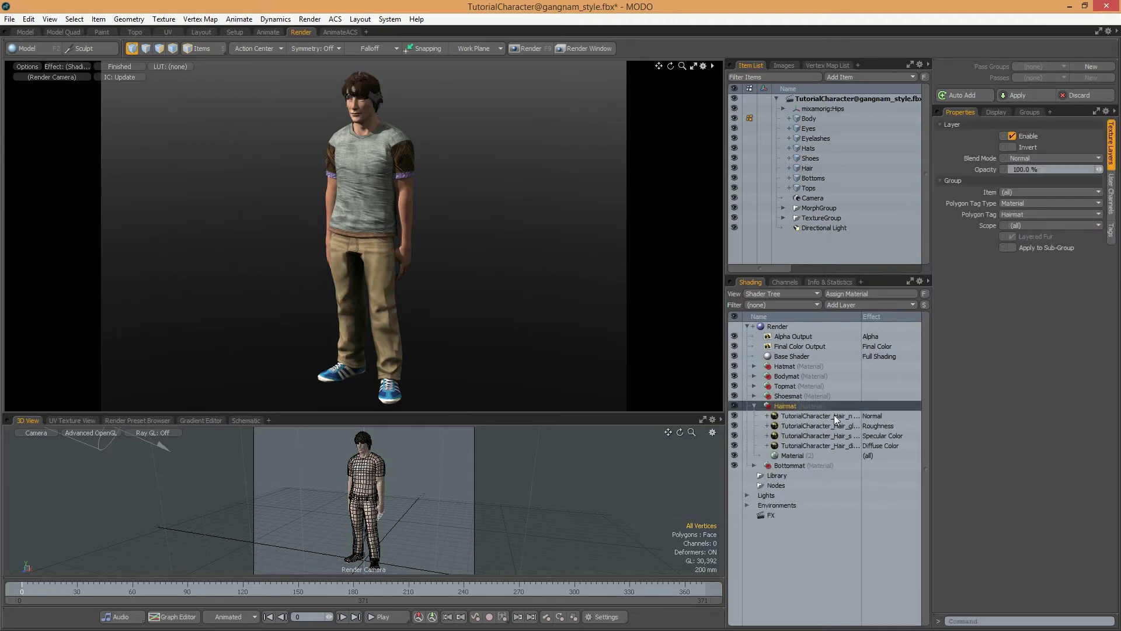
left_click(796, 446)
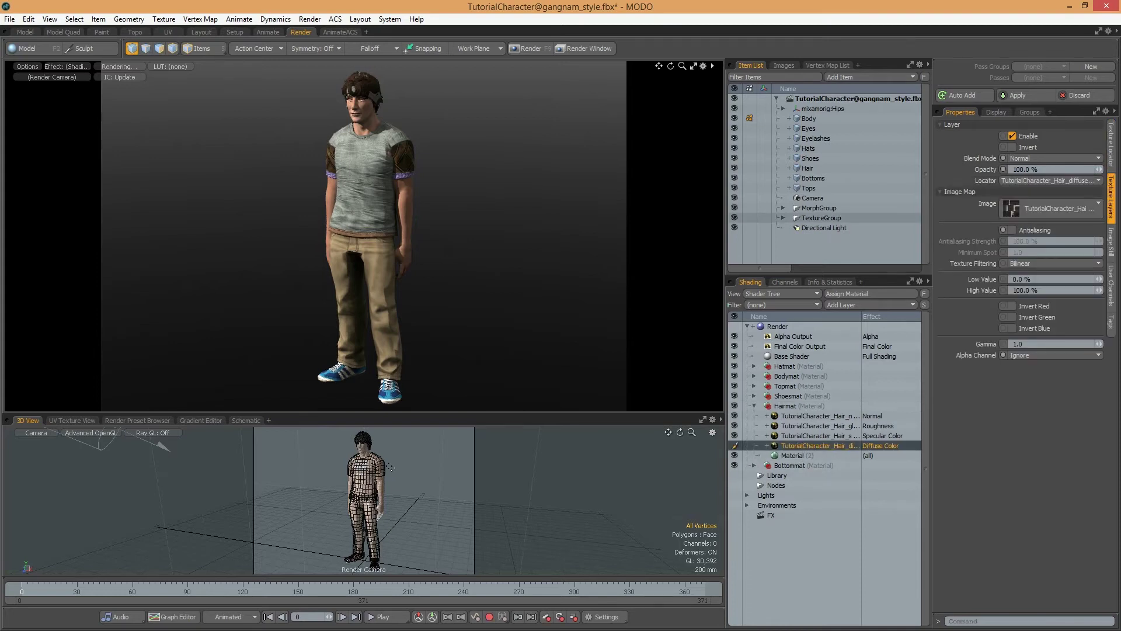
left_click_drag(363, 441, 364, 459)
scroll(362, 487, "up", 5)
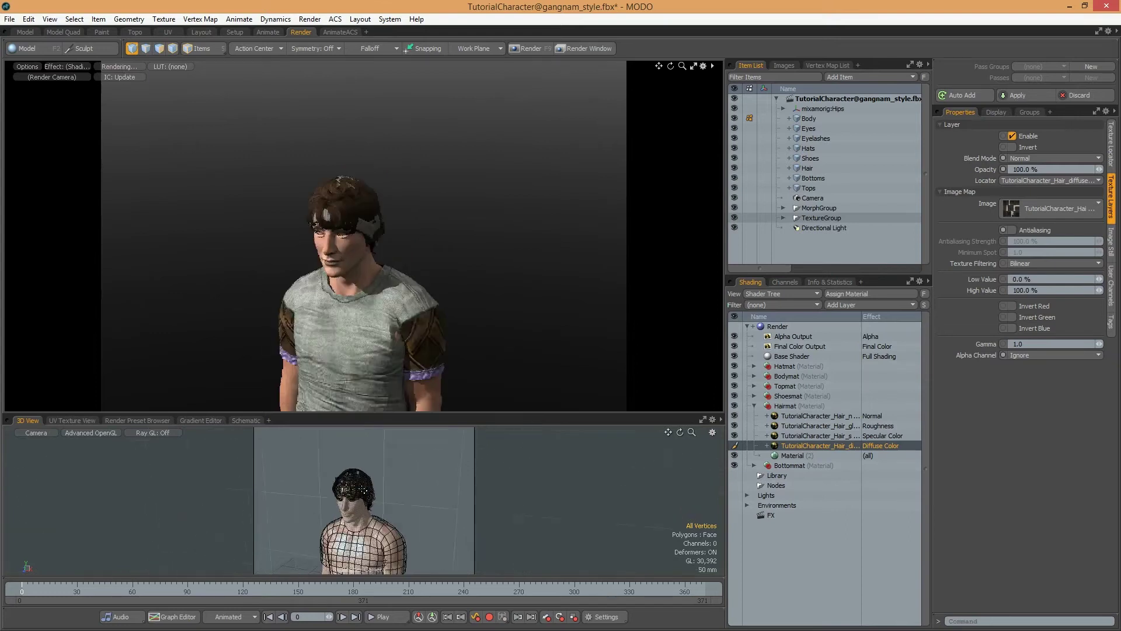
- Duplicate Hairmat's diffuse image layer and set the copy's effect to Transparent Amount
scroll(362, 487, "up", 2)
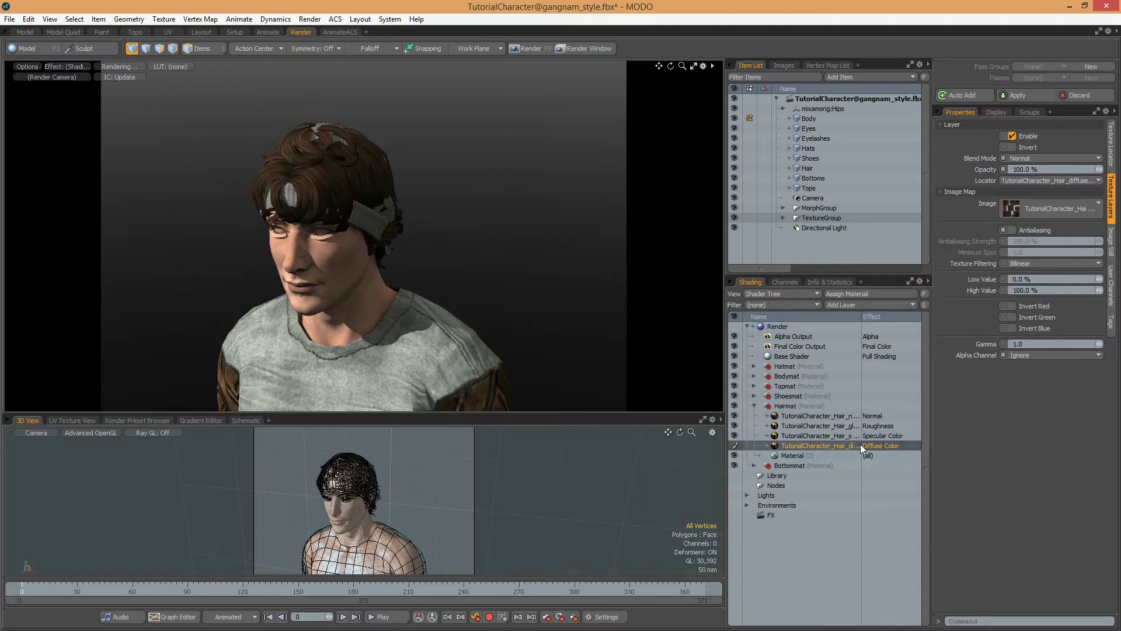
right_click(824, 446)
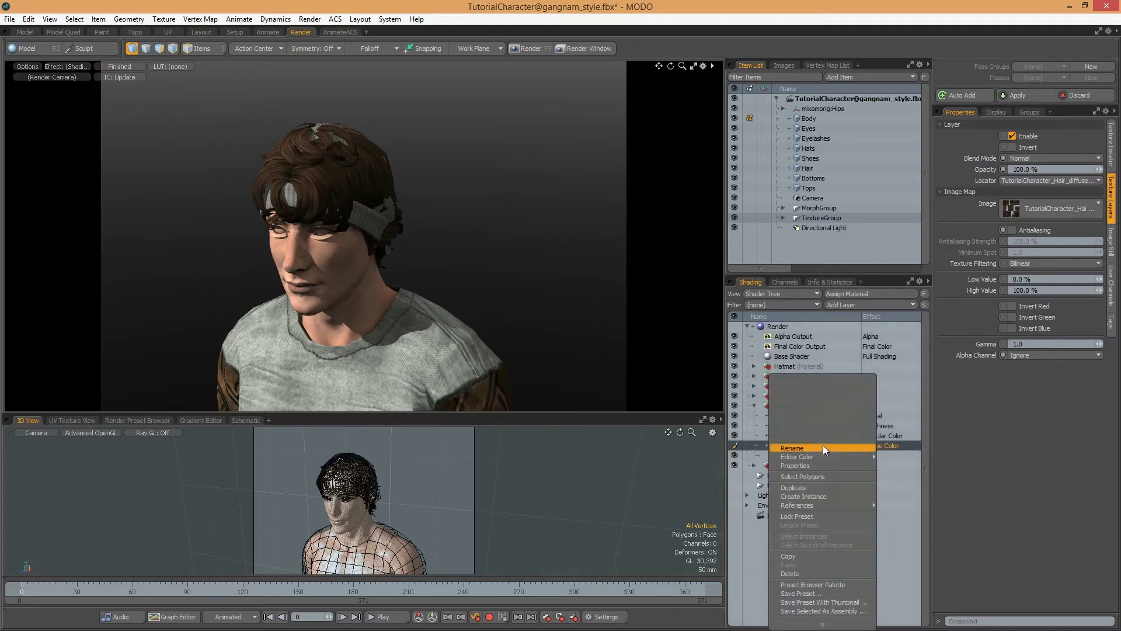
left_click(819, 485)
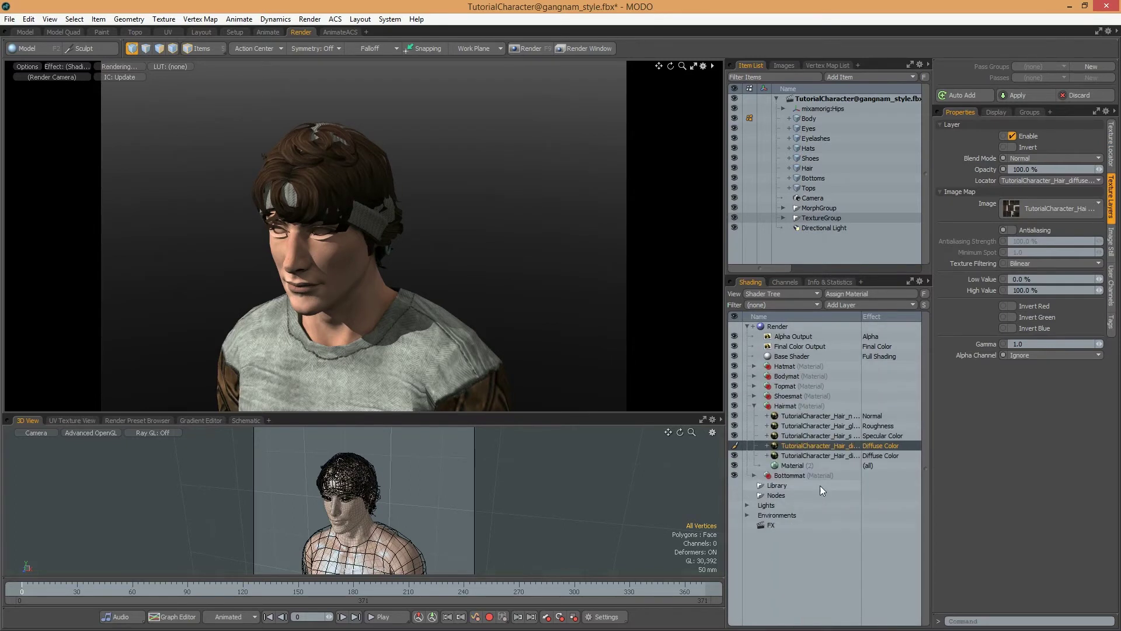
left_click(882, 444)
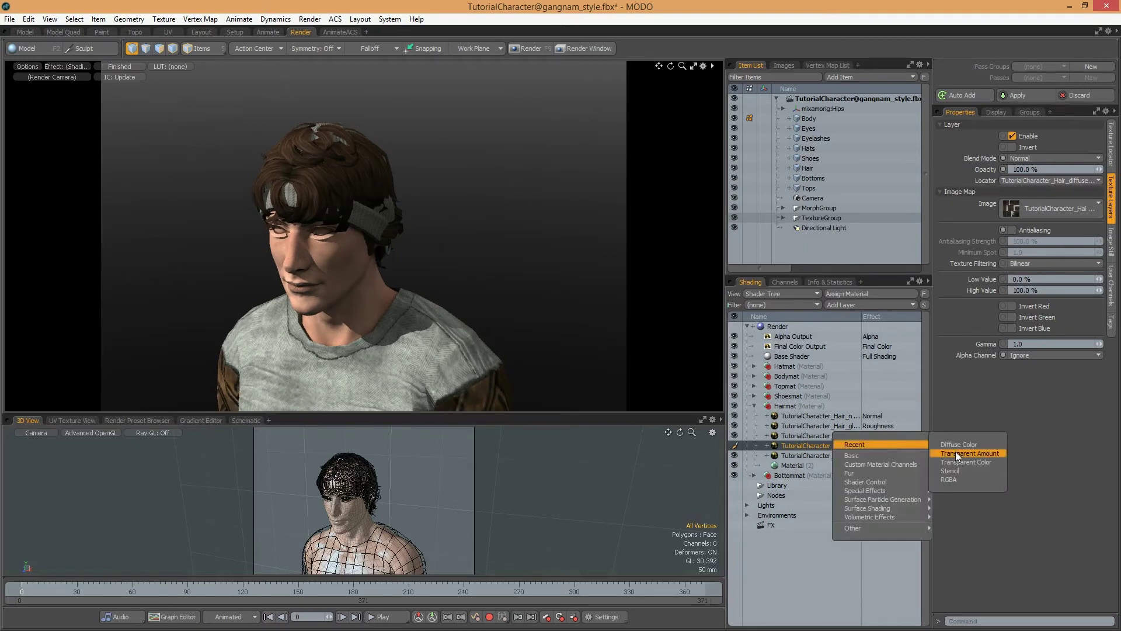
mouse_move(889, 455)
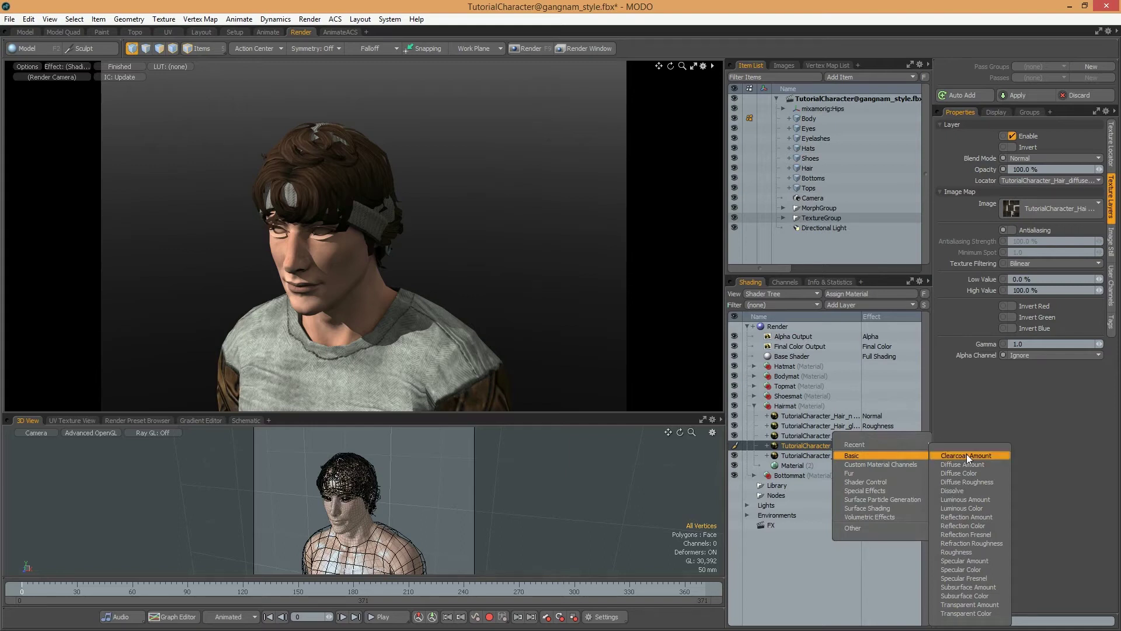
left_click(976, 606)
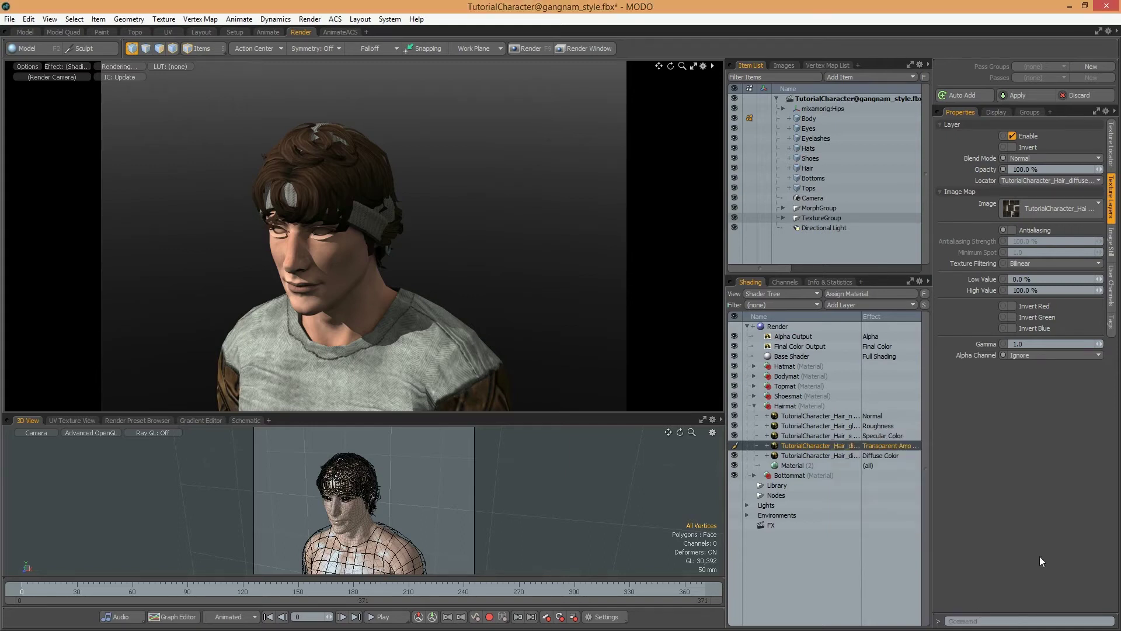
- Set the hair Transparent Amount layer to Alpha Only with Invert enabled
left_click(1032, 356)
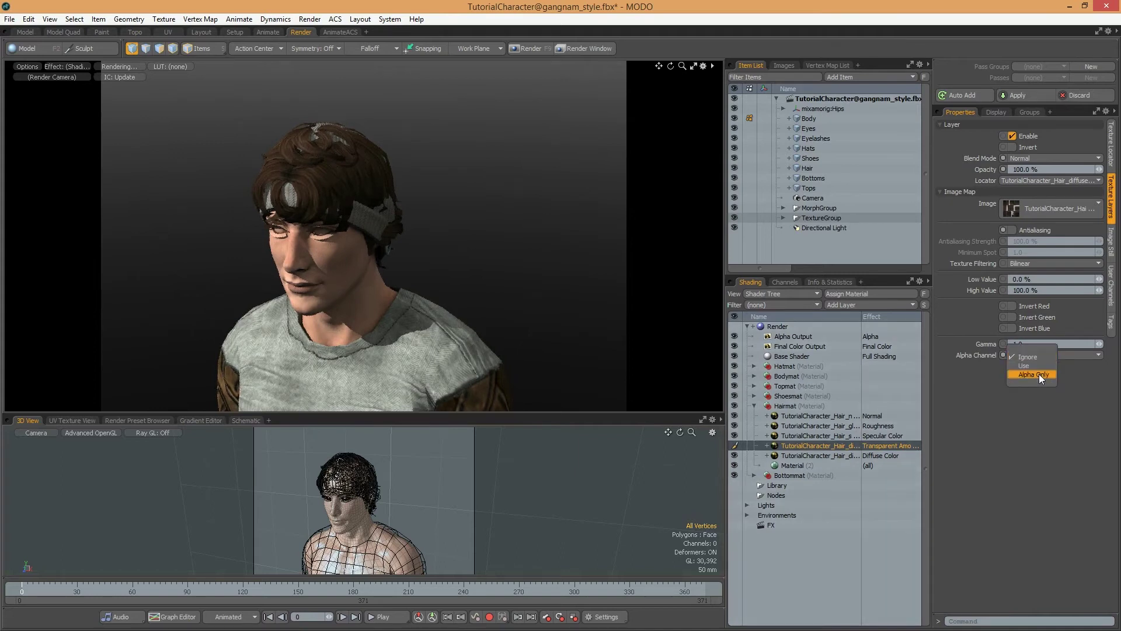
left_click(1039, 374)
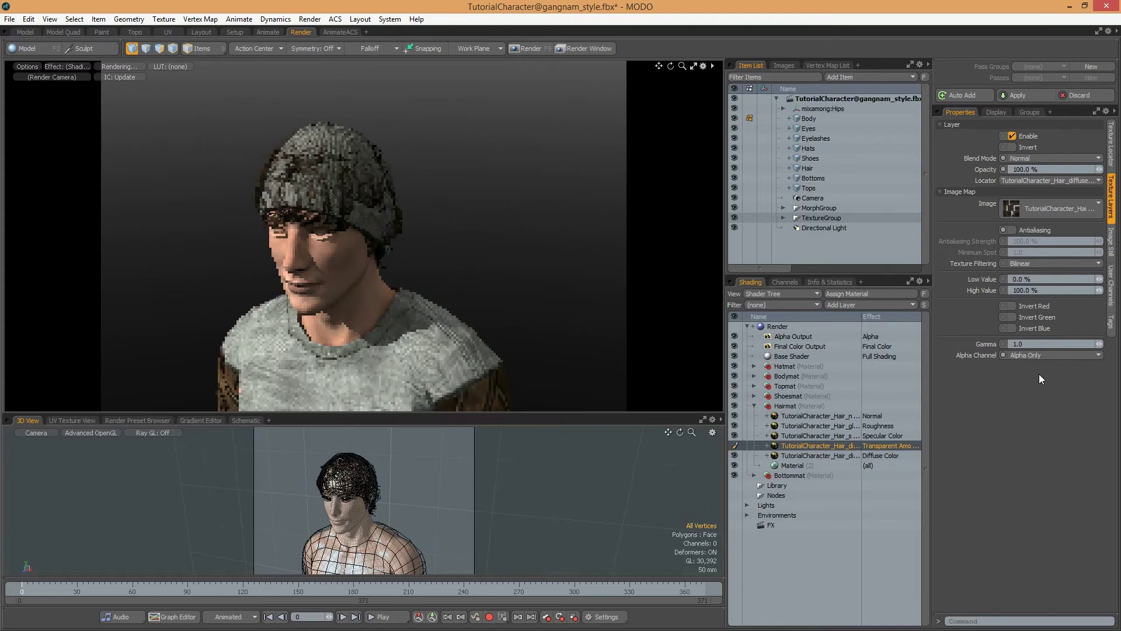
left_click(1011, 147)
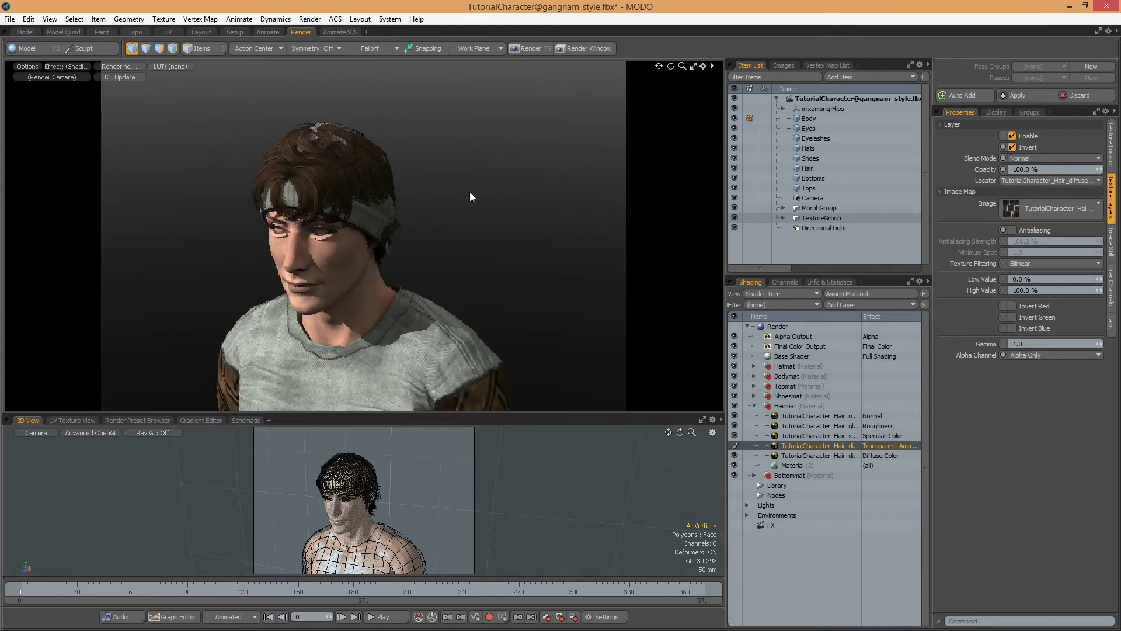
- Dolly the render camera in and orbit it to a close frontal view of the face
scroll(335, 186, "up", 5)
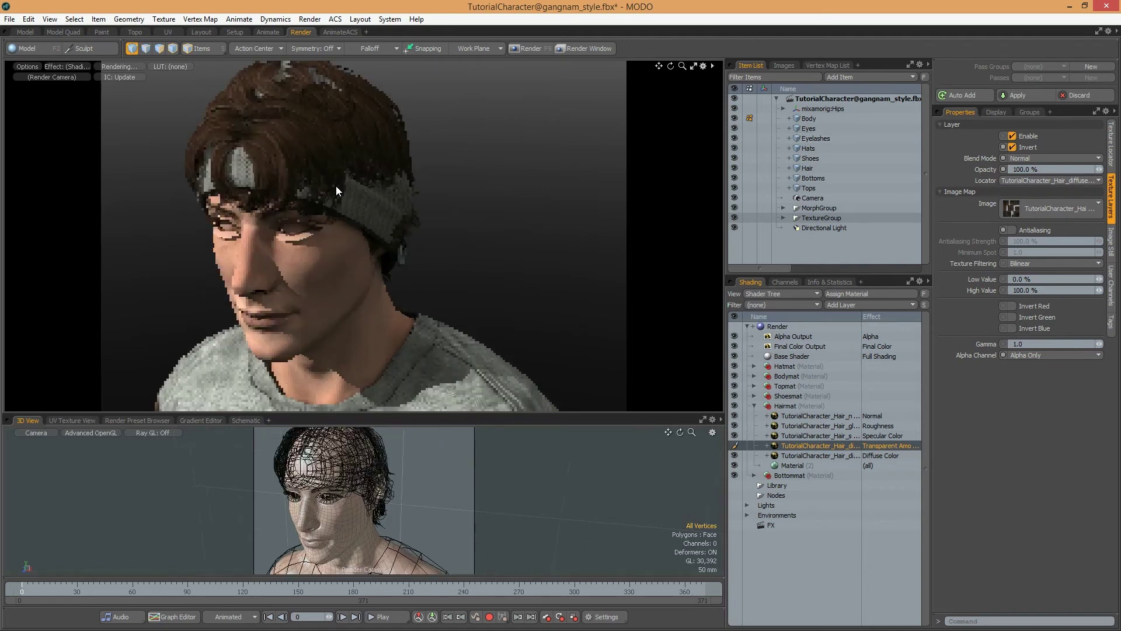
scroll(286, 172, "up", 5)
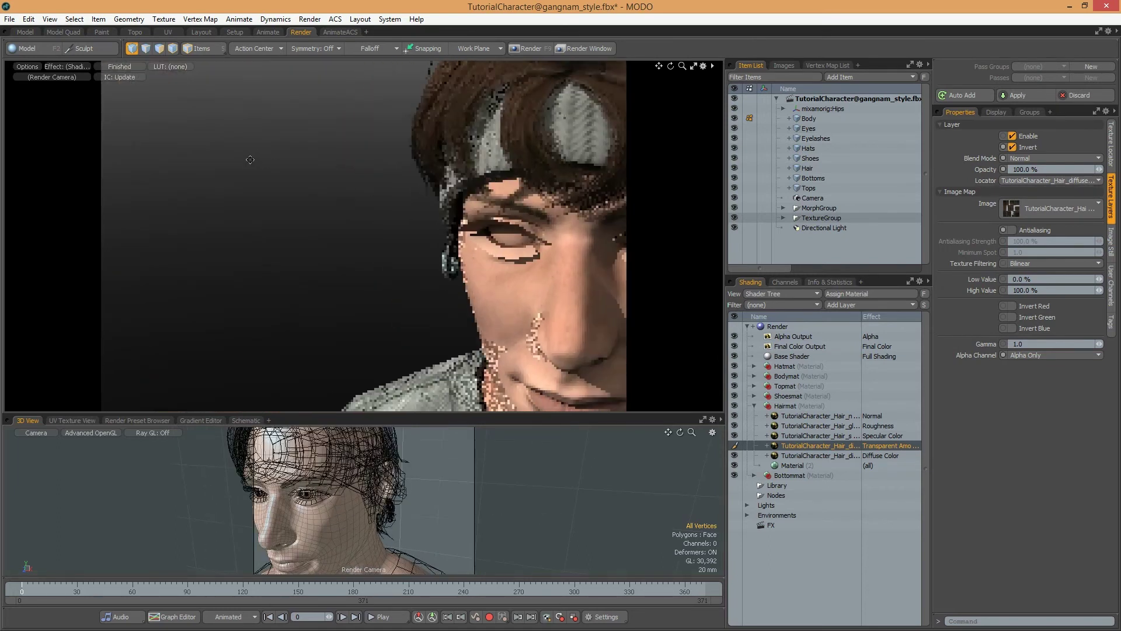
left_click_drag(224, 156, 315, 187, "alt")
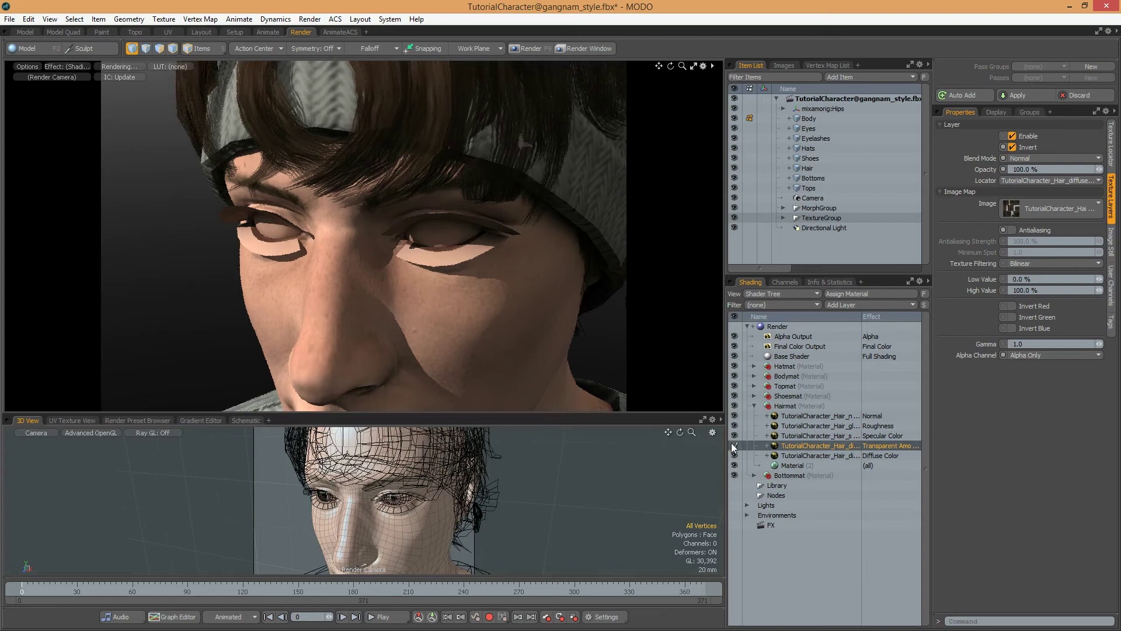
- Toggle the hair transparency layer off and on to compare, then select the Eyelashes mesh
left_click(732, 444)
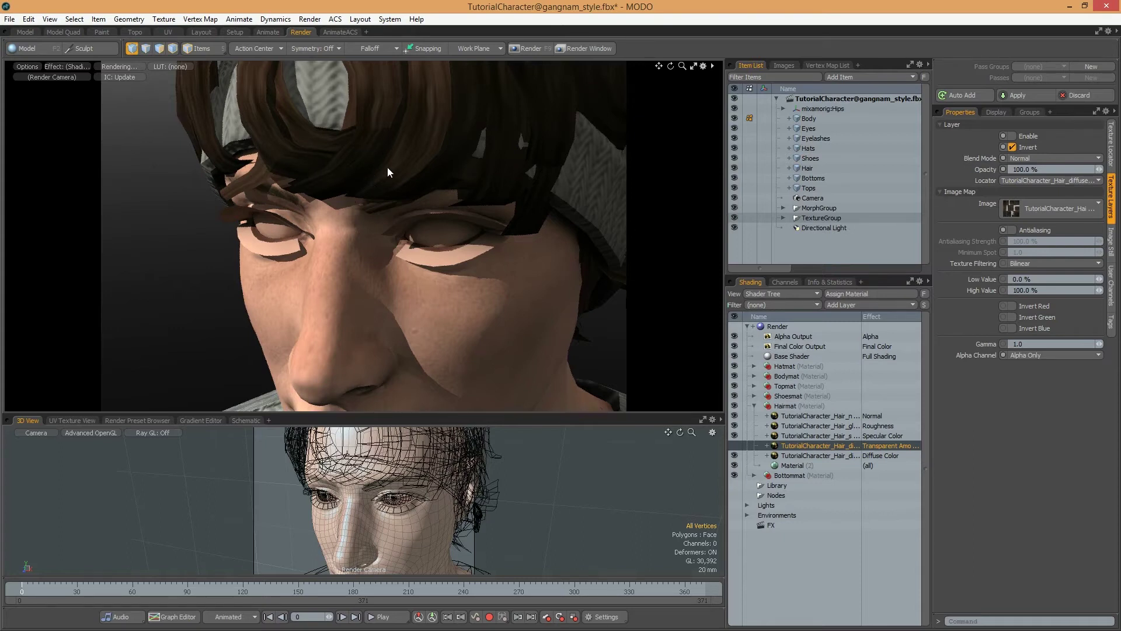
left_click(734, 446)
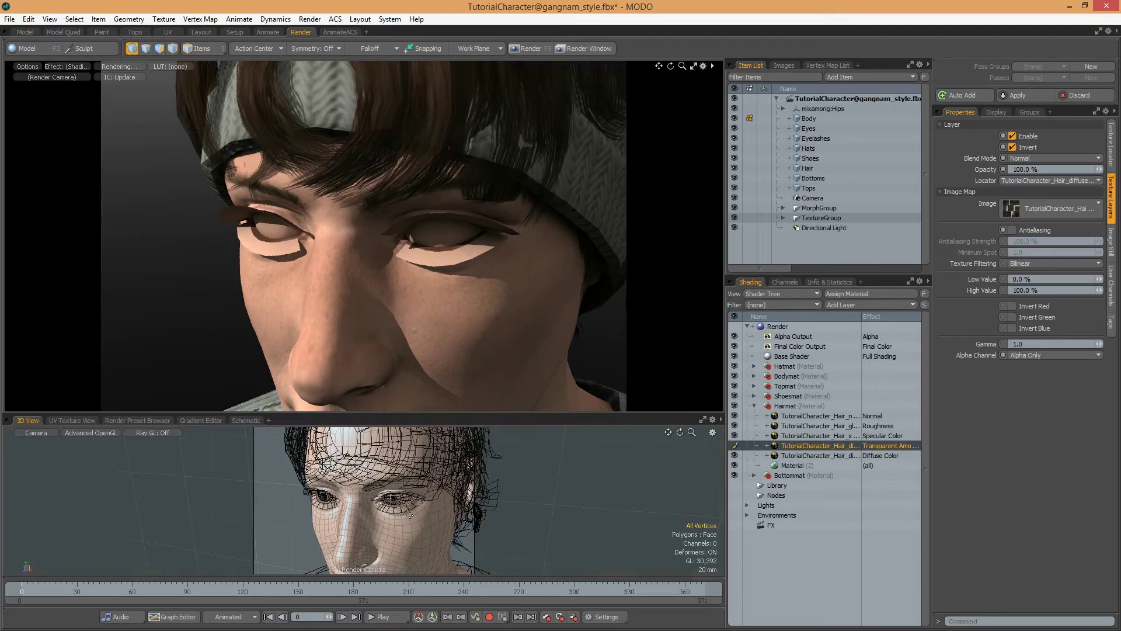
scroll(403, 512, "up", 2)
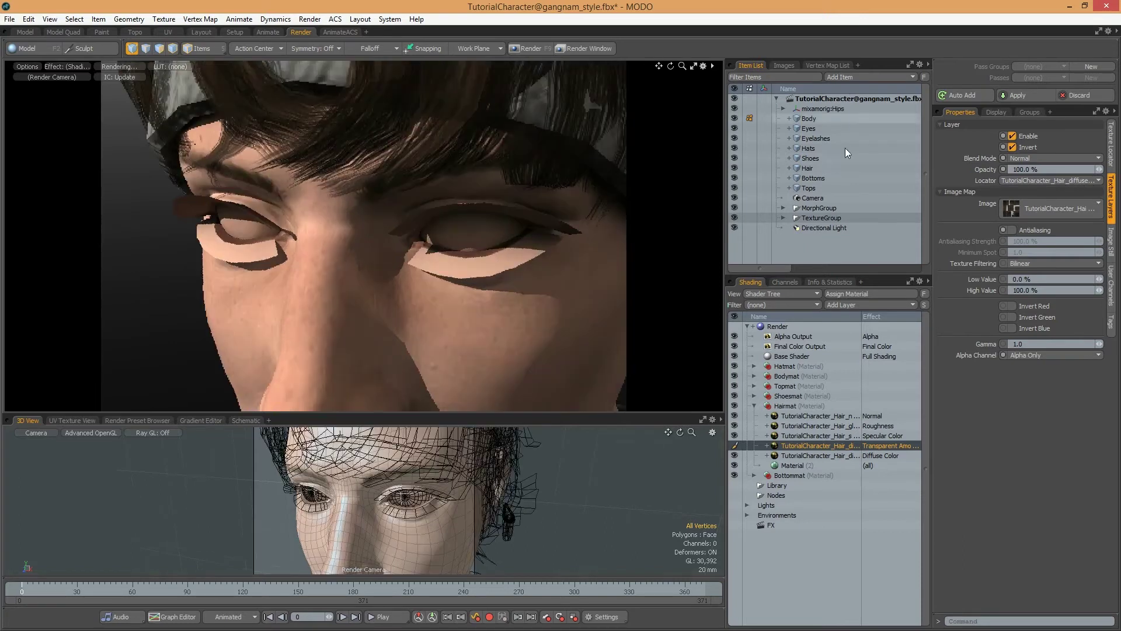
left_click(821, 141)
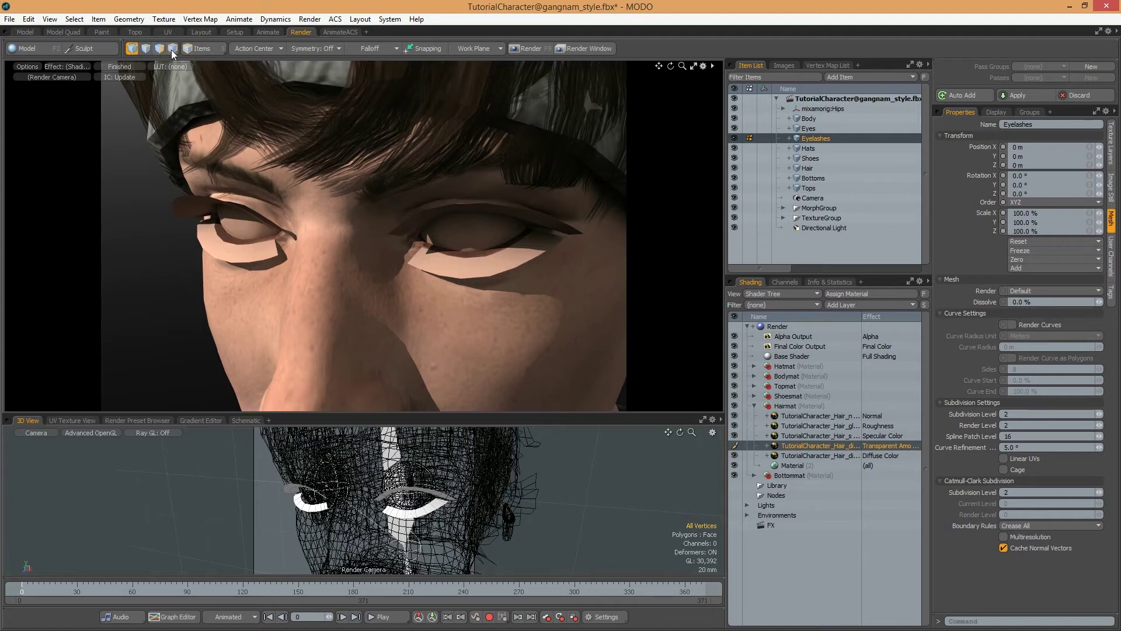
- Pick the eyelash polygons' material in Materials mode and reveal it under Bodymat in the Shader Tree
left_click(171, 50)
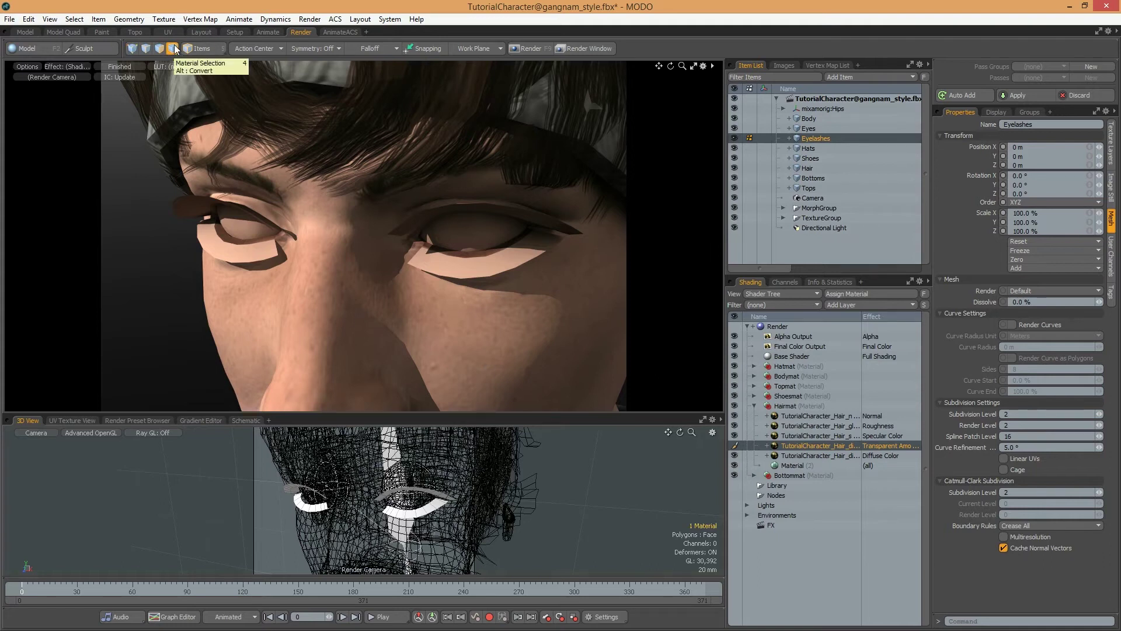
left_click(422, 511)
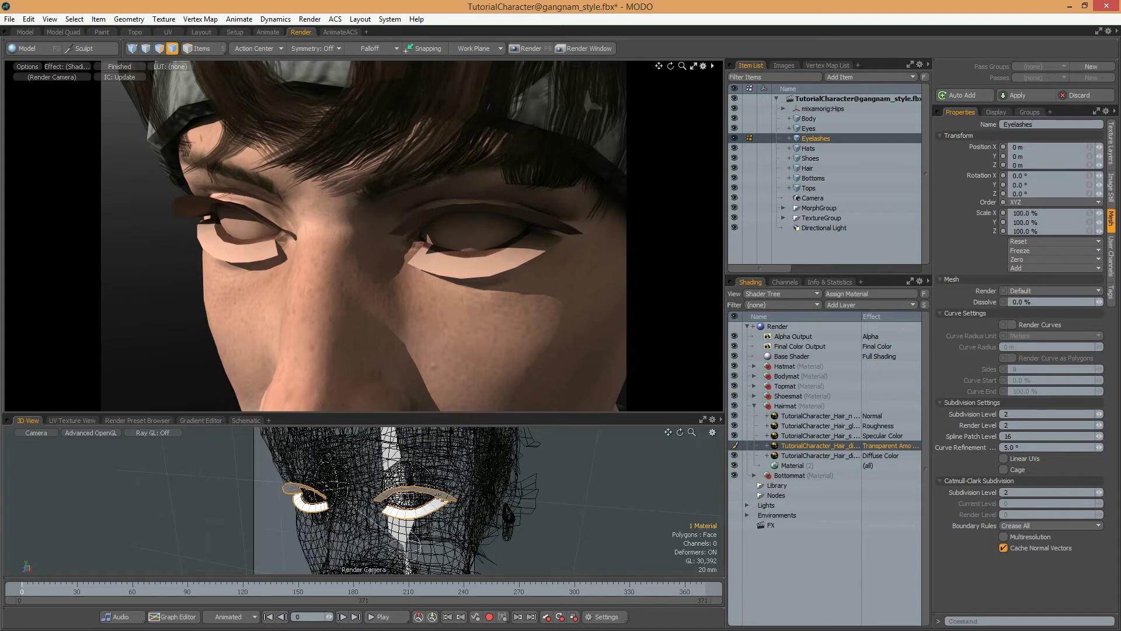
left_click(439, 498)
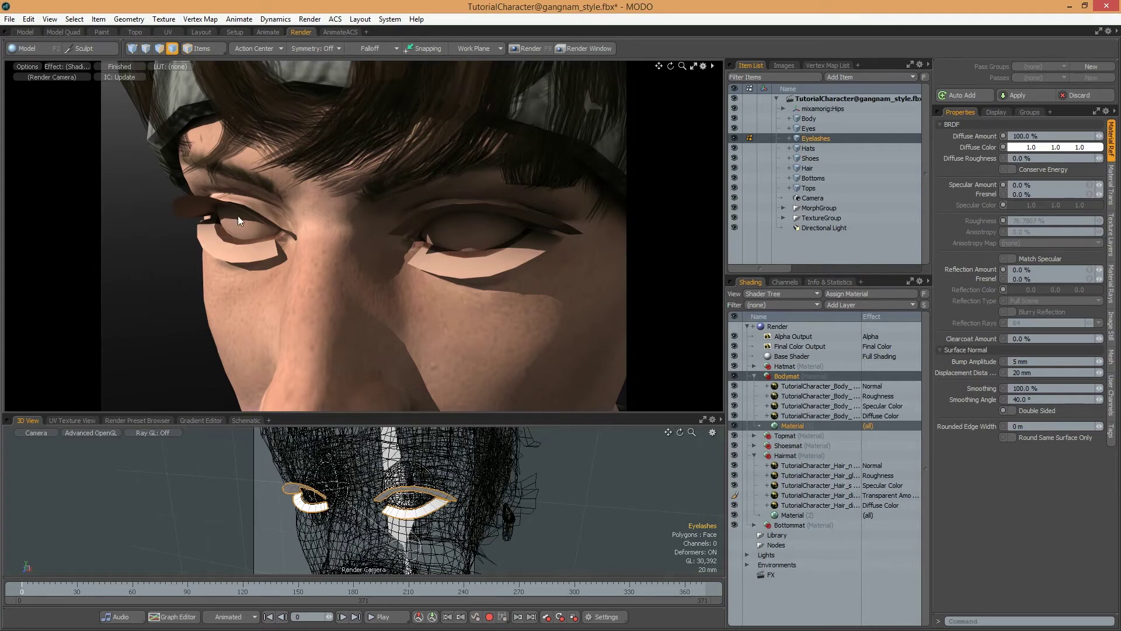
- Duplicate Bodymat's diffuse texture as an inverted, Alpha Only Transparent Amount layer
left_click(827, 415)
right_click(827, 415)
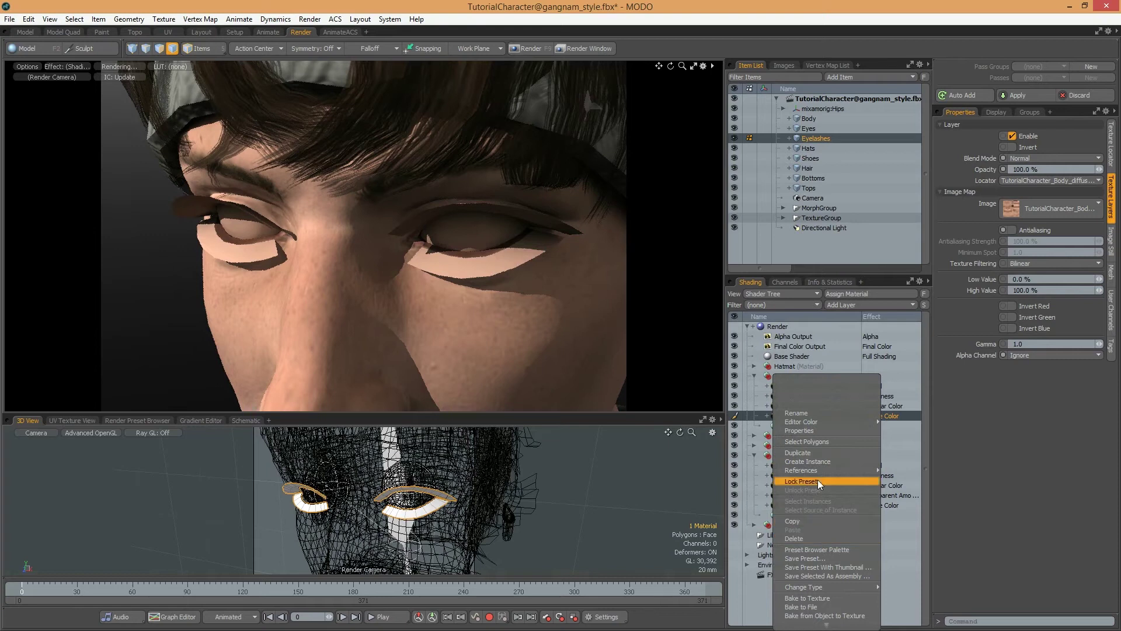
left_click(818, 453)
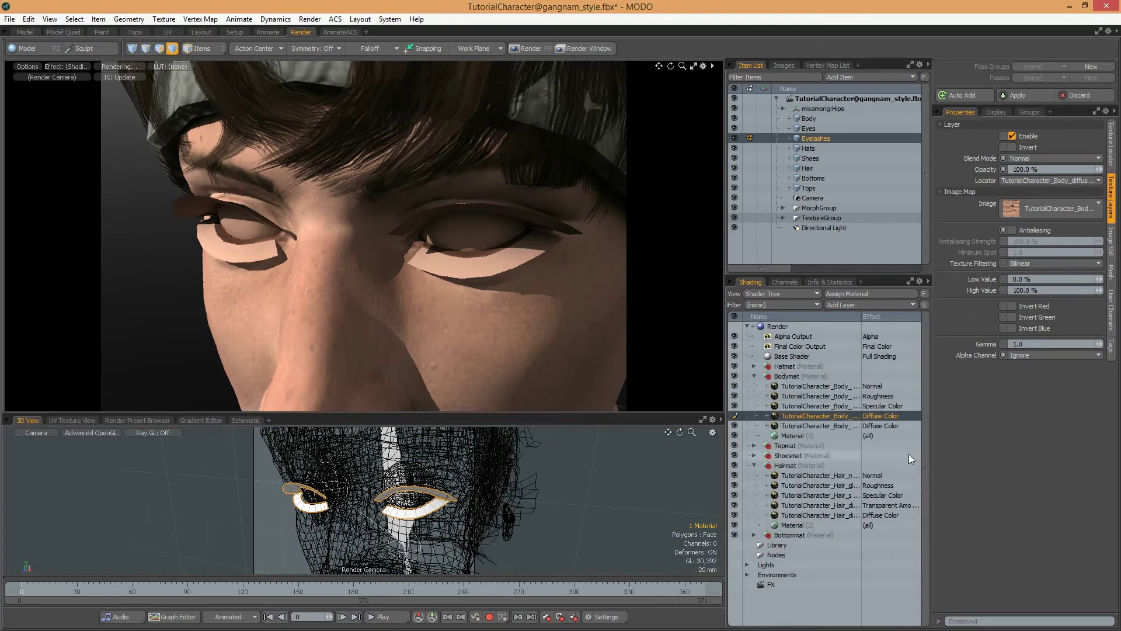
left_click(877, 416)
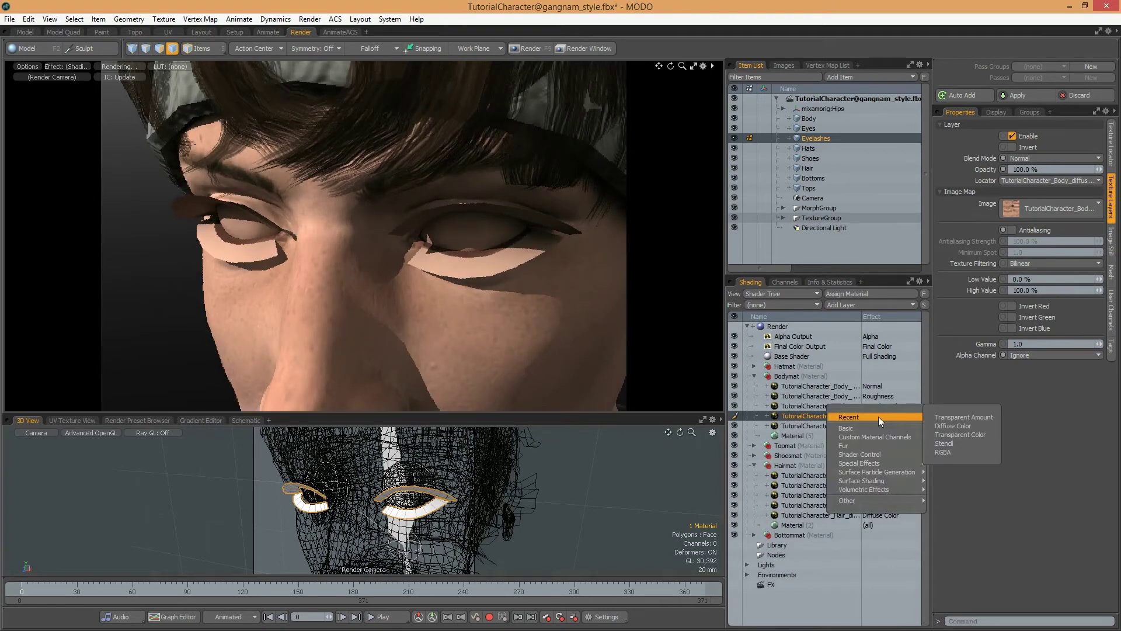
left_click(951, 416)
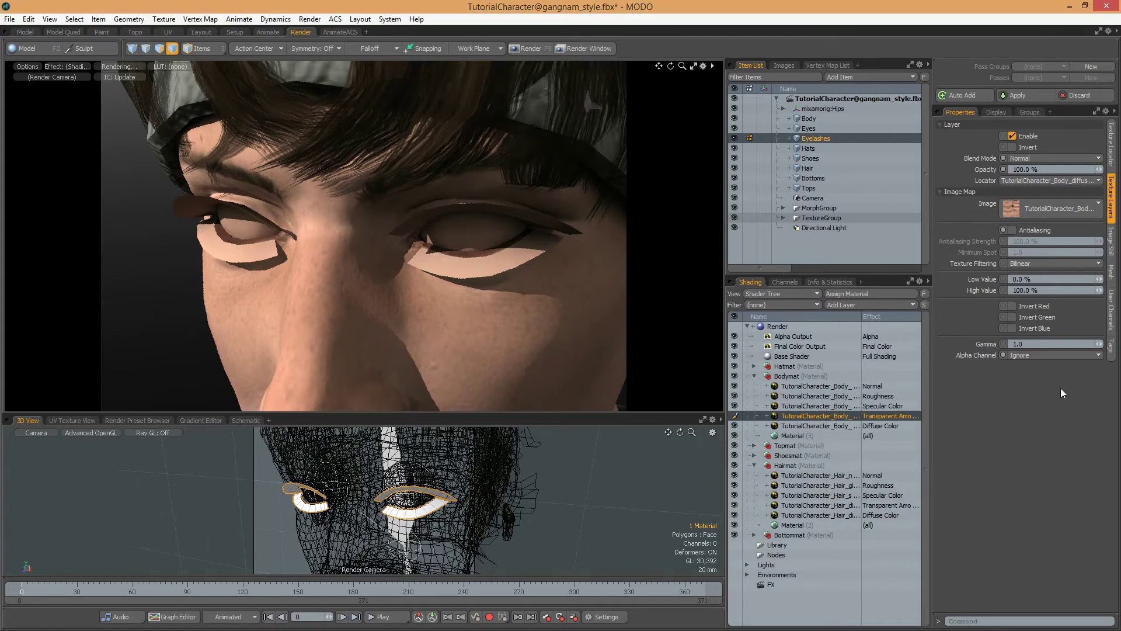
left_click(1032, 355)
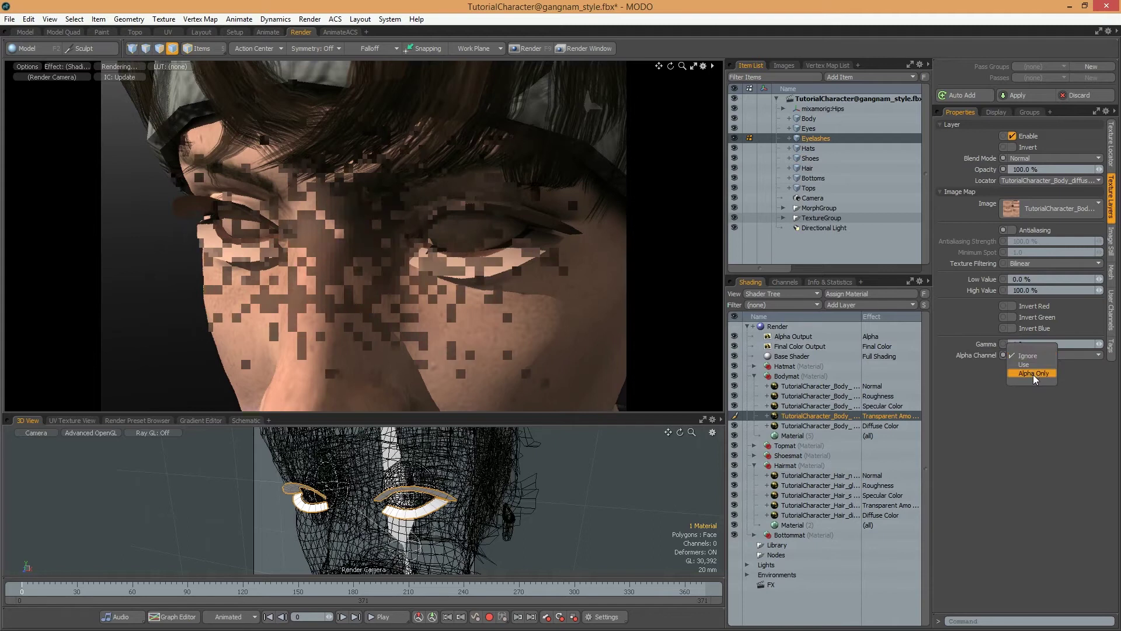
left_click(1033, 373)
left_click(1010, 146)
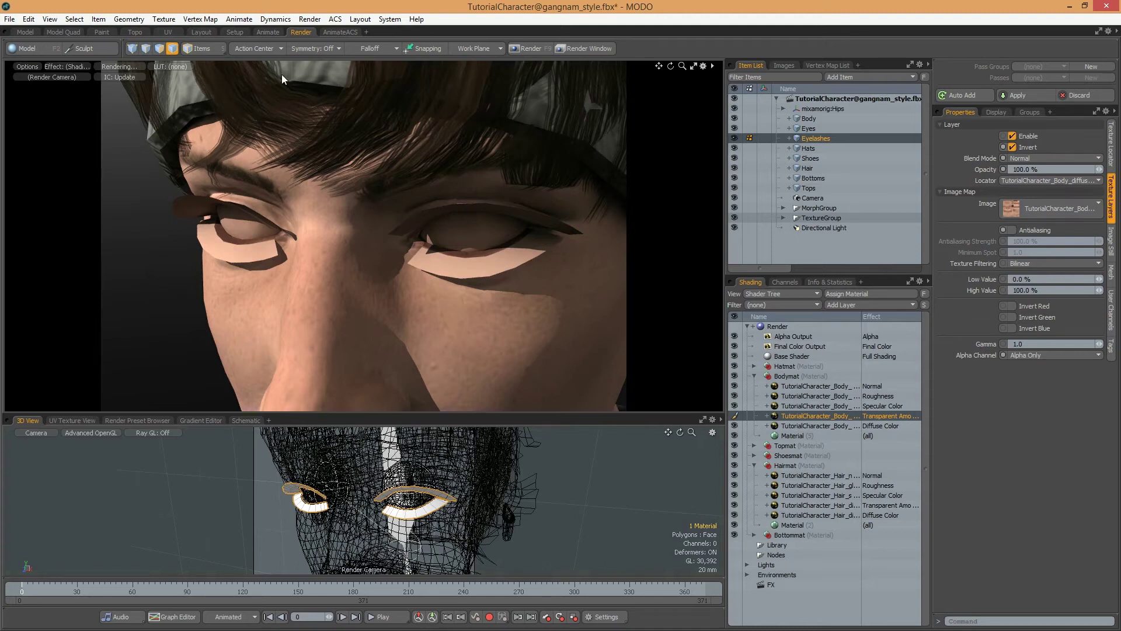
- In the UV layout, show EyelashesDiffuseUVLayer and confirm the body diffuse layer uses BodyDiffuseUVLayer
left_click(169, 31)
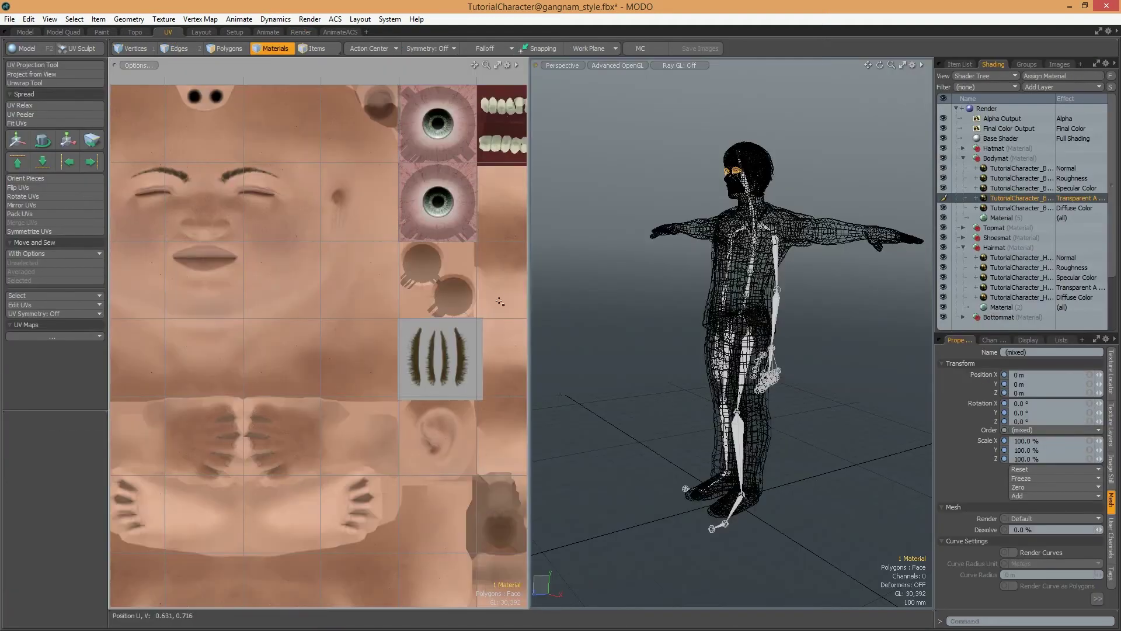
key("shift+a")
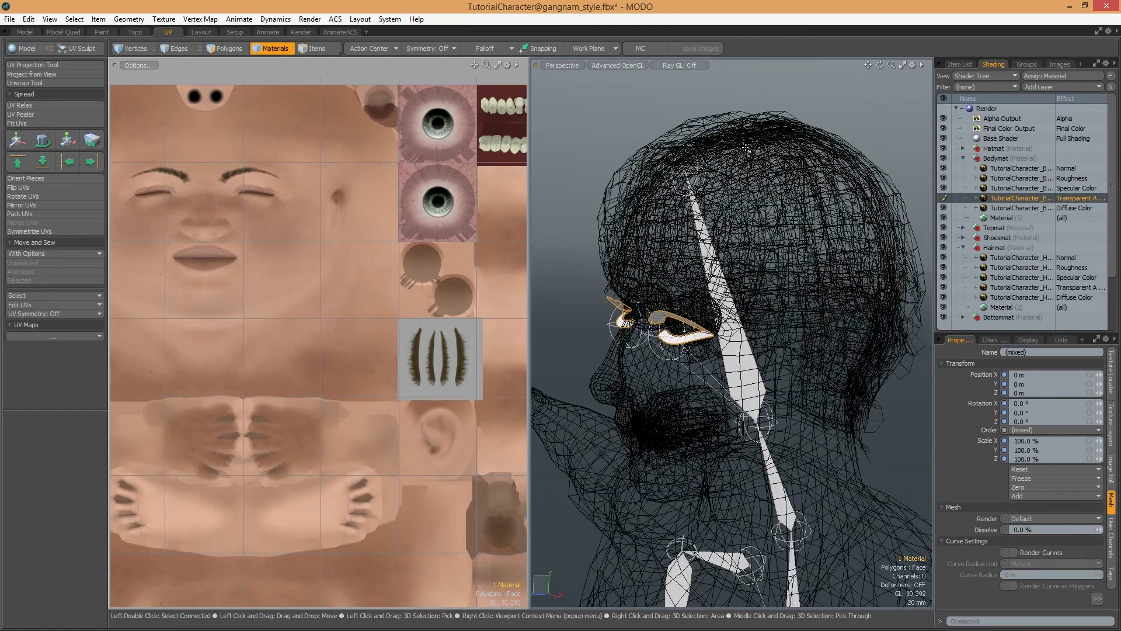
scroll(748, 151, "down", 3)
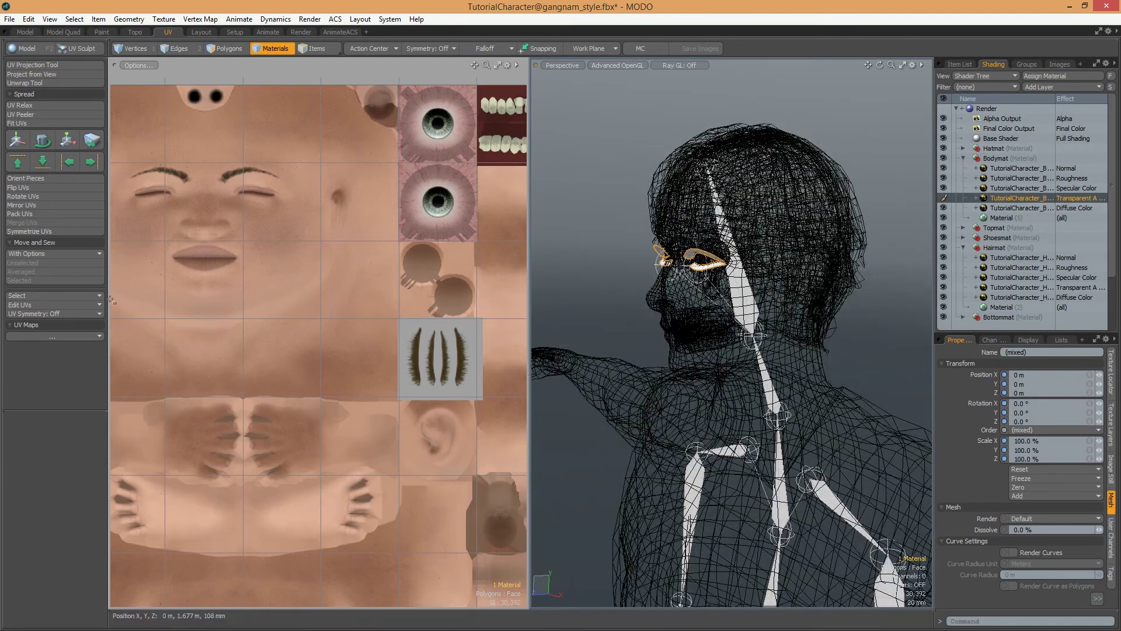
left_click(34, 333)
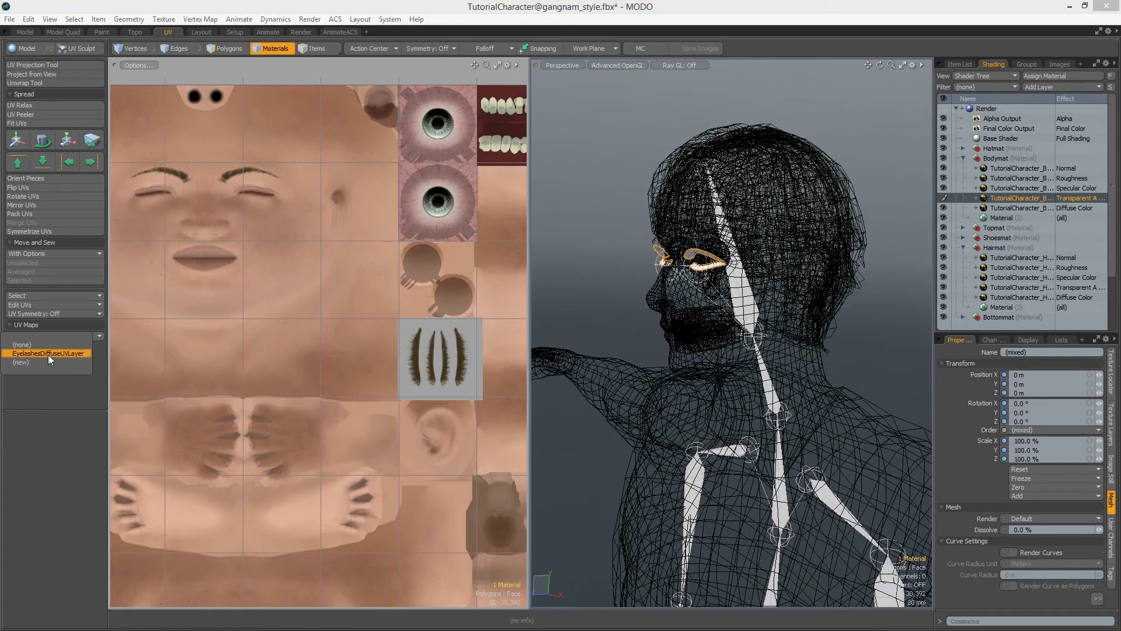
left_click(48, 354)
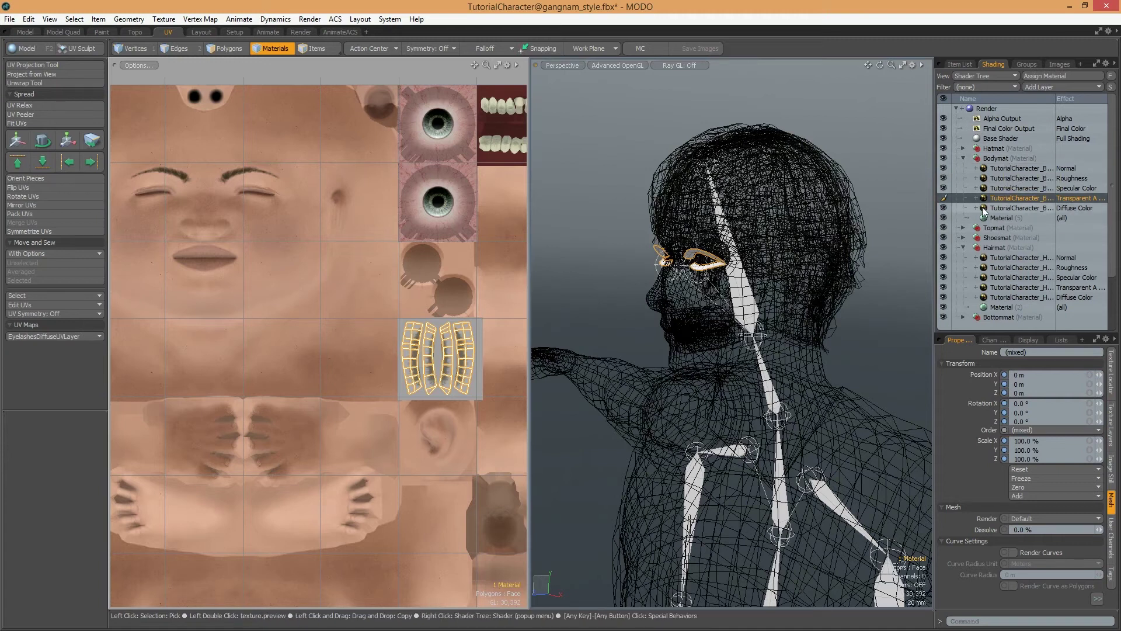
left_click(1038, 207)
left_click(1111, 373)
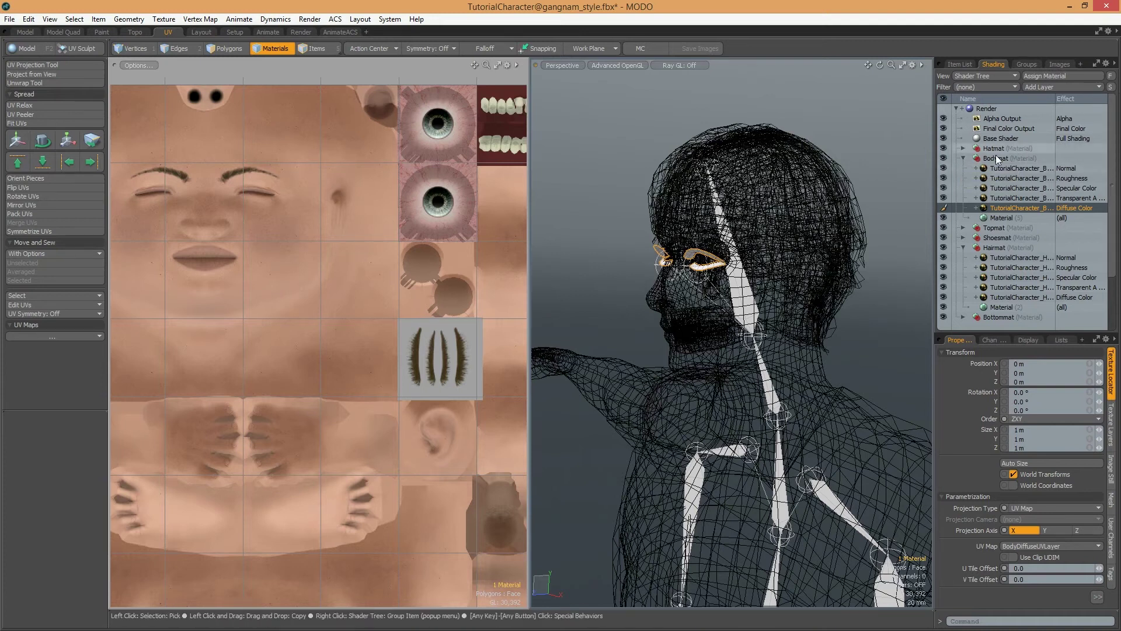
- Duplicate the Bodymat material group and rename the copy Eyelashesmat
left_click(962, 158)
left_click(961, 157)
left_click(996, 159)
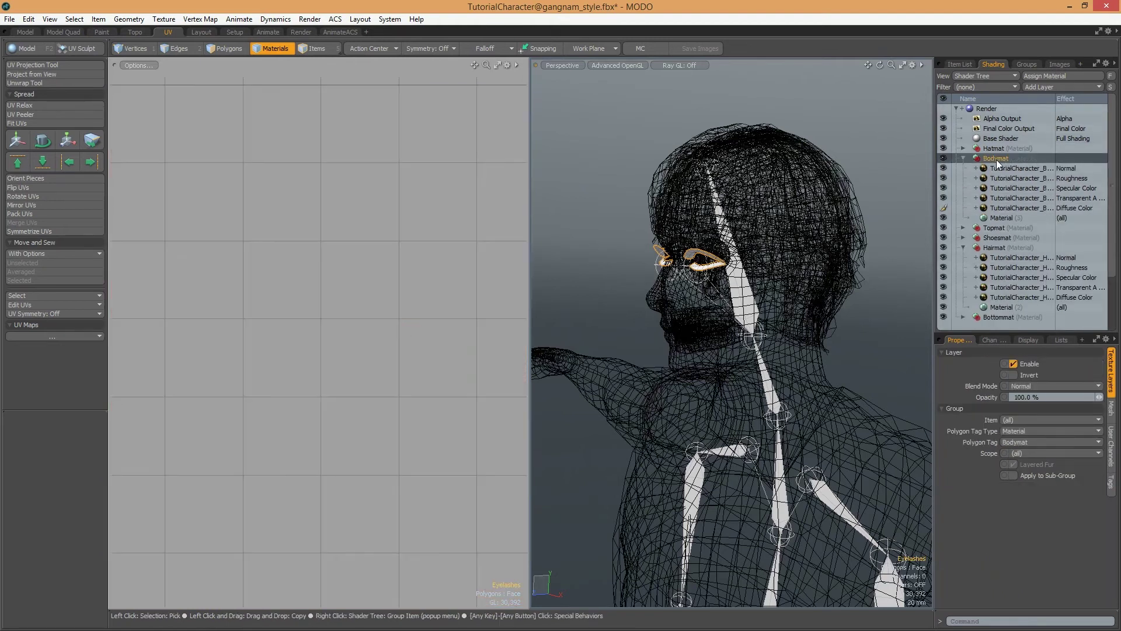
right_click(997, 163)
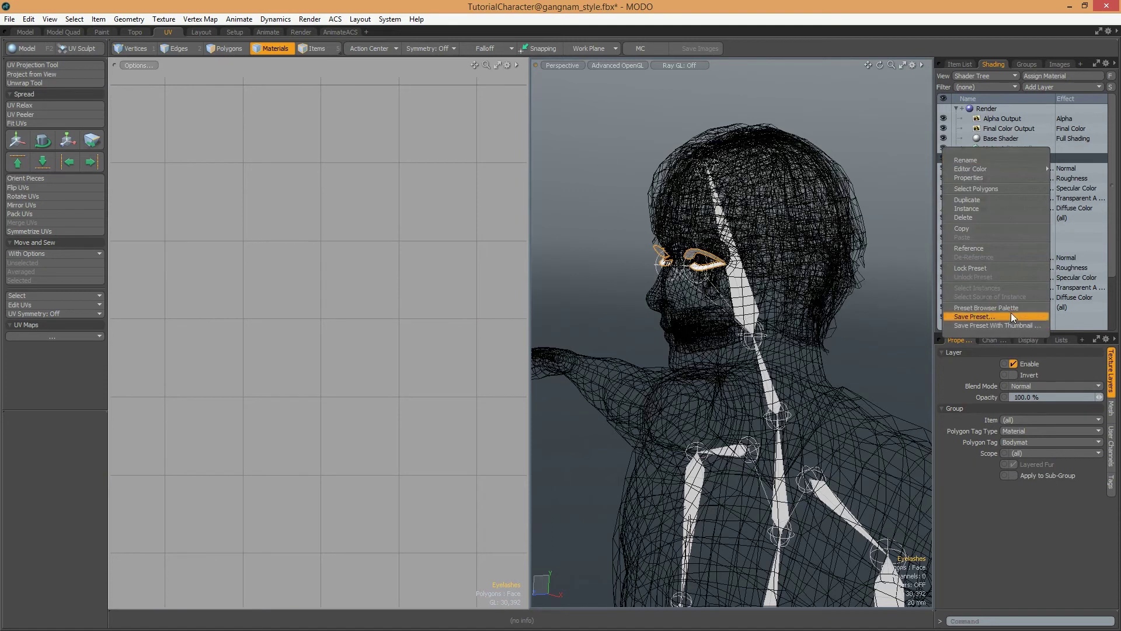
left_click(990, 201)
double_click(997, 160)
left_click(993, 159)
key("BackSpace")
key("BackSpace")
key("BackSpace")
key("BackSpace")
type("Eyelashesmat")
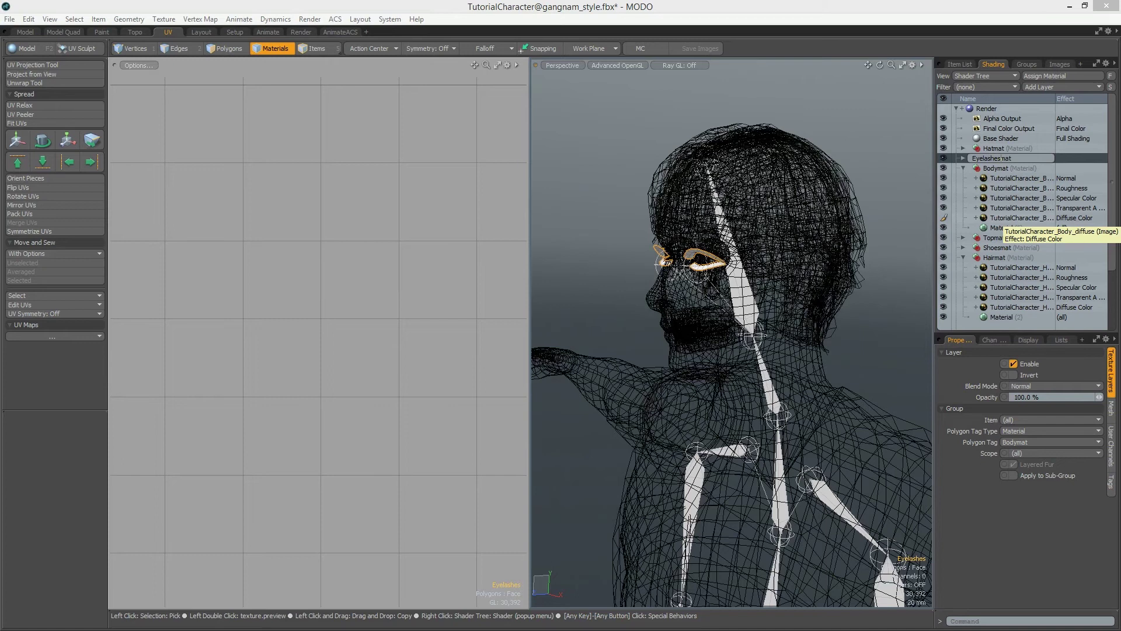
key("Return")
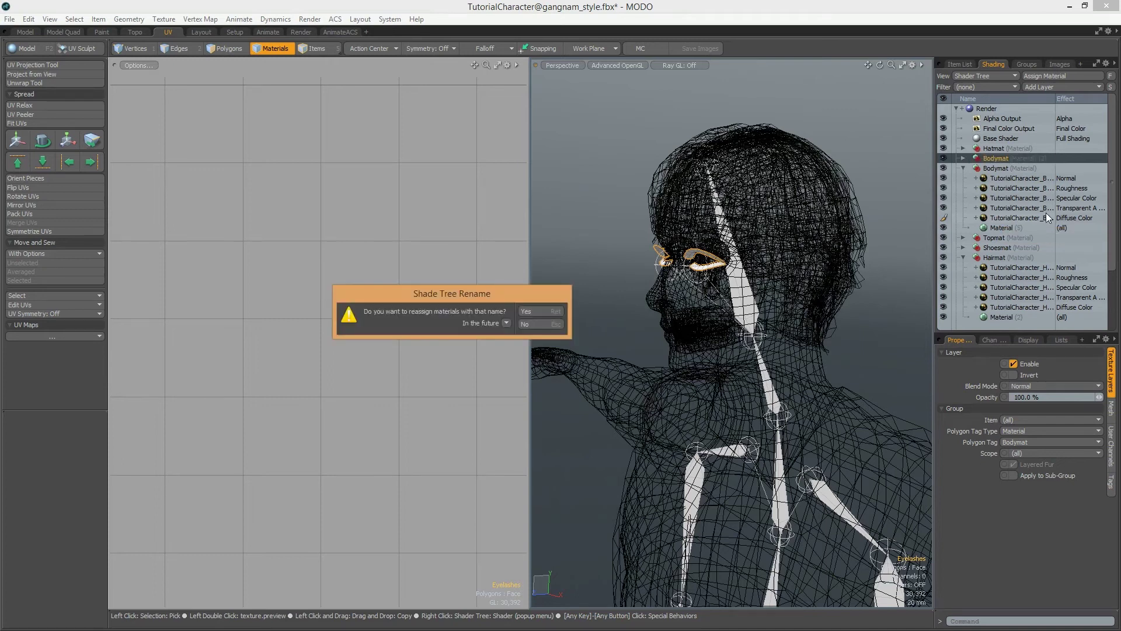
left_click(545, 320)
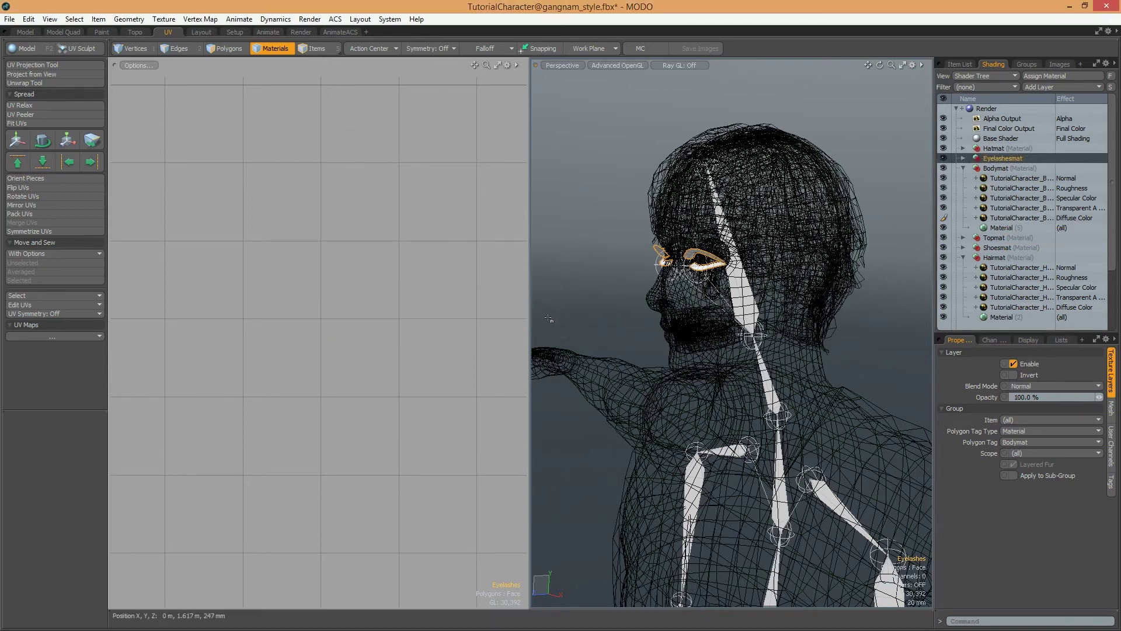
- Expand Eyelashesmat's layers, zoom toward the eyes, and bring up the Item List
left_click(965, 158)
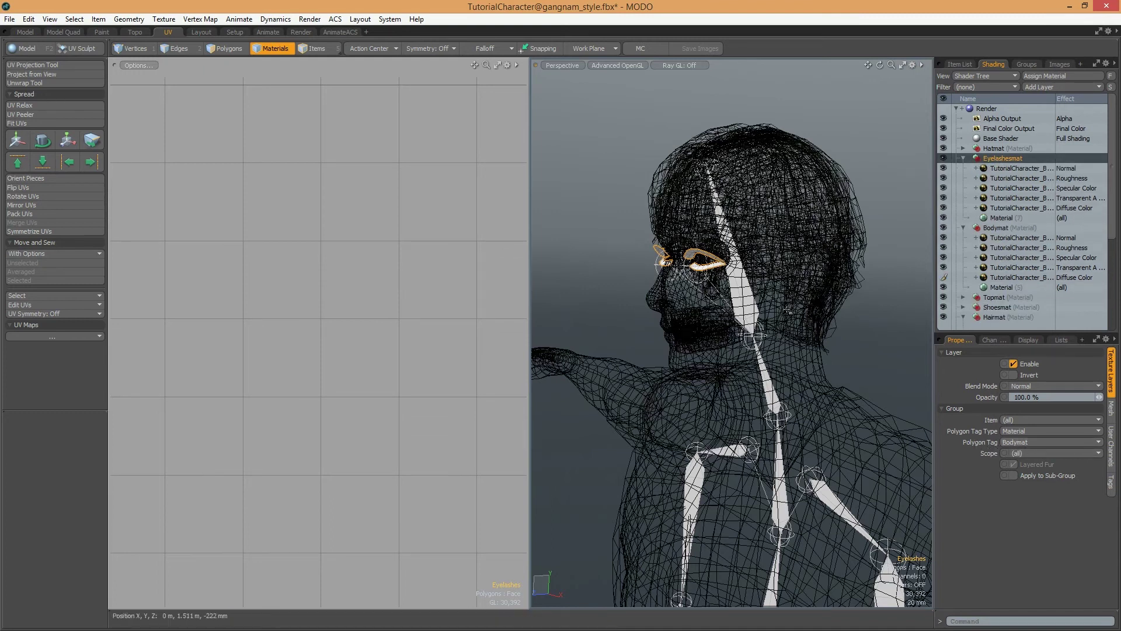
scroll(690, 250, "up", 5)
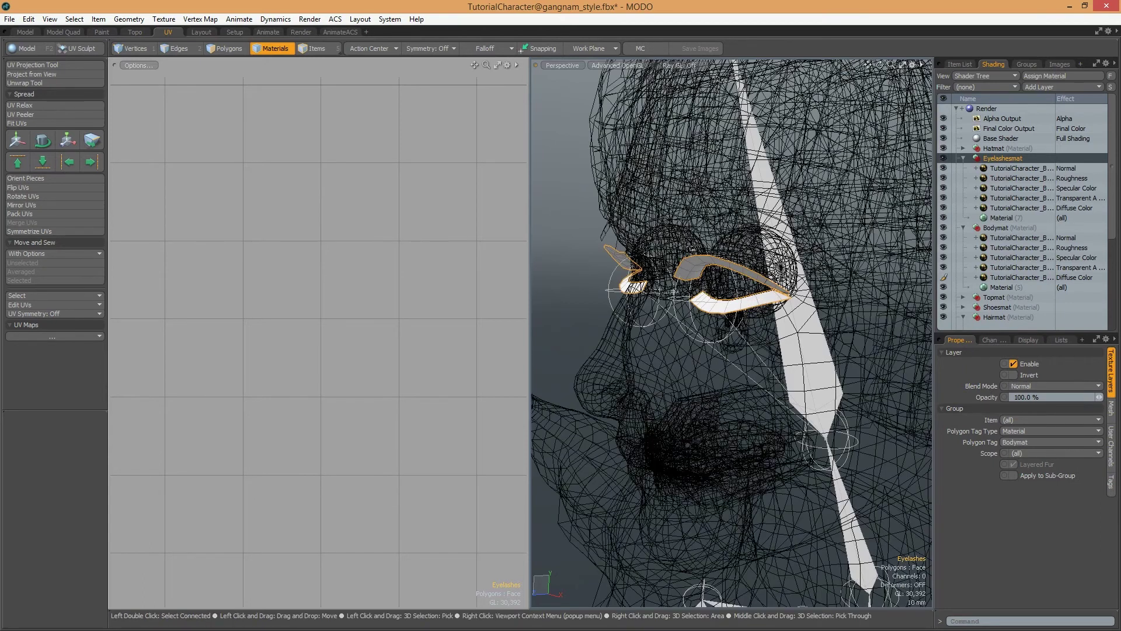
left_click(959, 63)
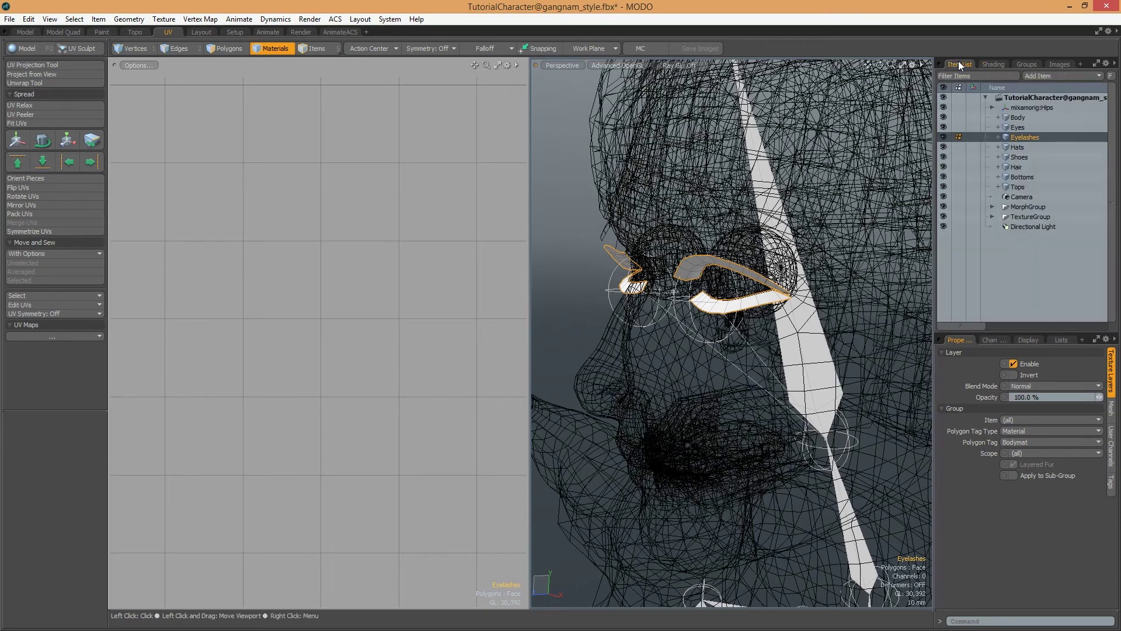
- Select the upper, lower and small eyelash polygon pieces
key("3")
double_click(699, 263)
double_click(729, 306, "shift")
double_click(622, 261, "shift")
double_click(624, 262, "shift")
- Assign the selected lashes a new EyelashesMat material and expand it in the Shader Tree
key("m")
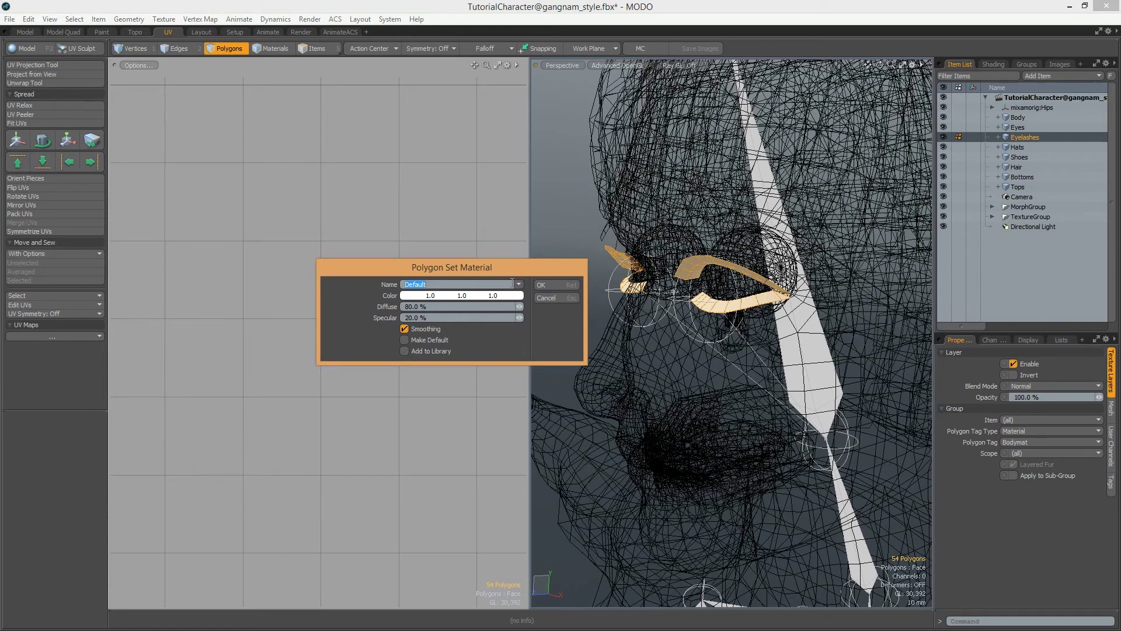
type("EyelashesMA")
key("BackSpace")
key("BackSpace")
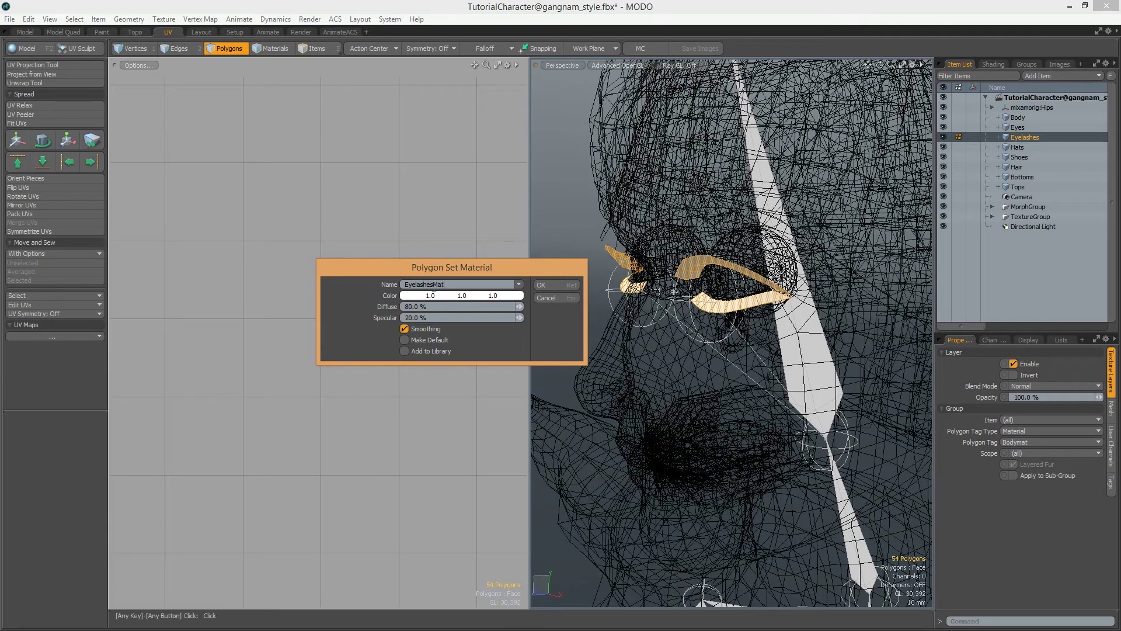
left_click(546, 284)
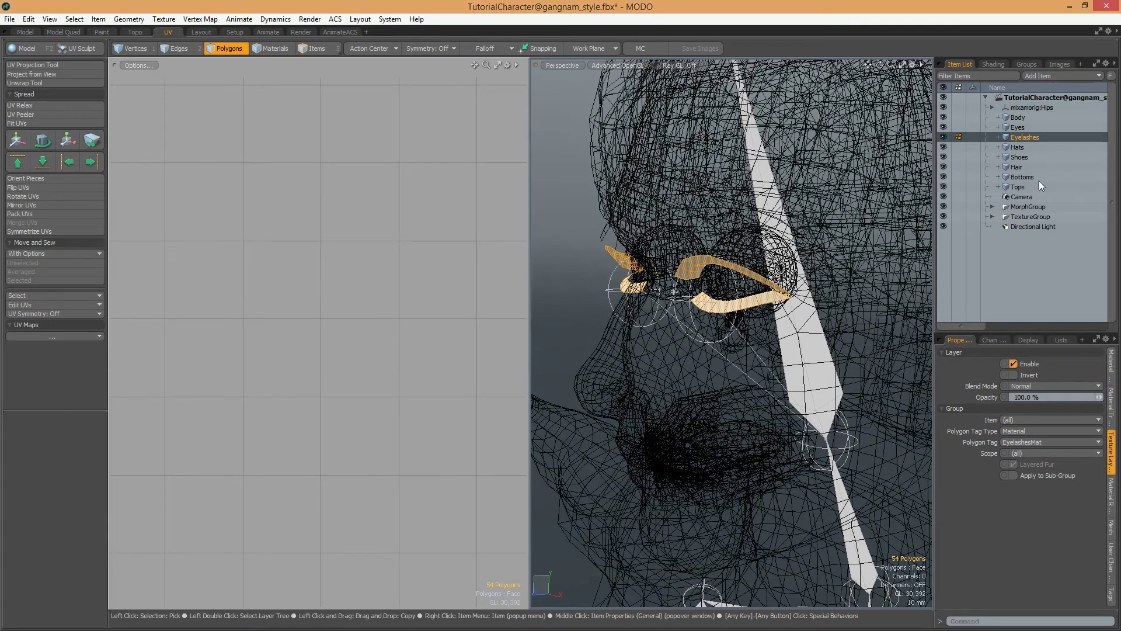
left_click(994, 63)
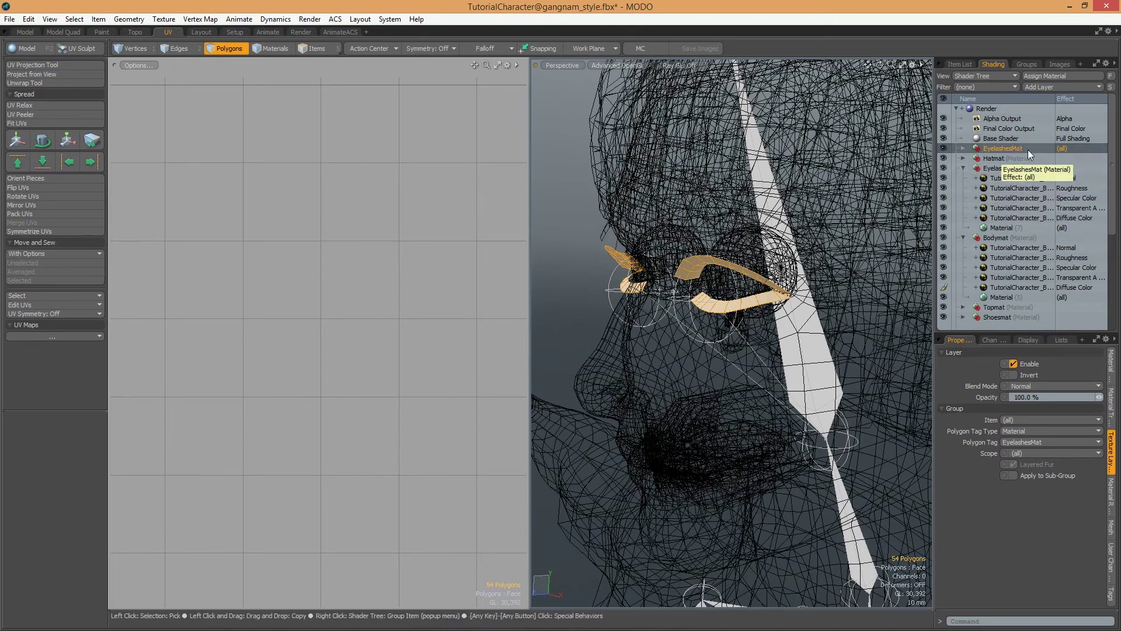
left_click(964, 148)
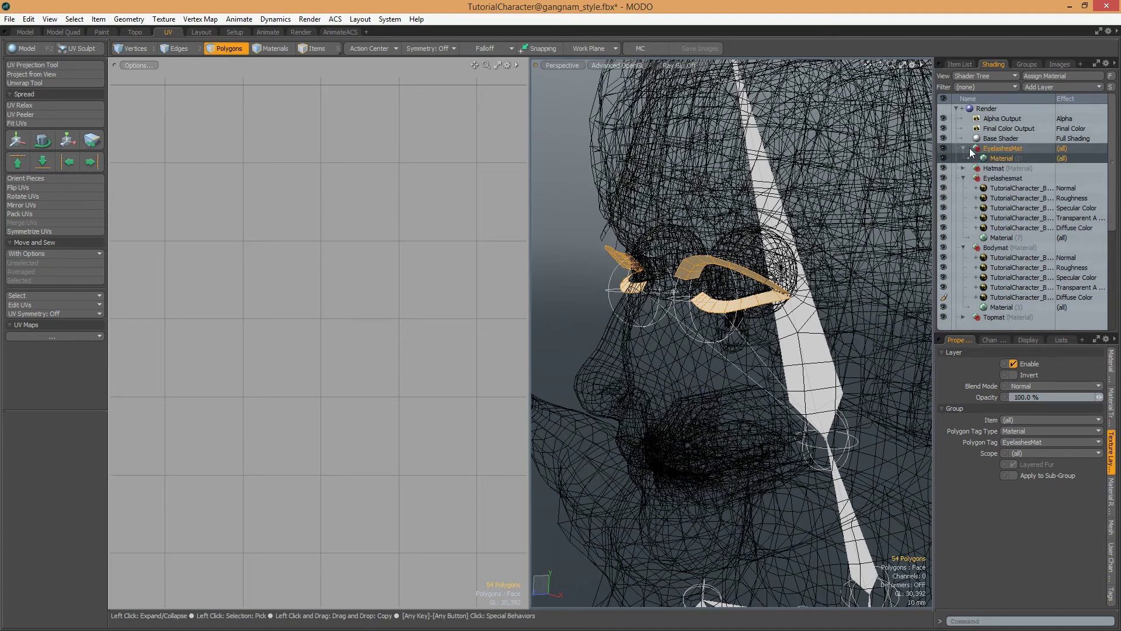
- Limit Eyelashesmat to the EyelashesMat polygon tag and delete the redundant EyelashesMat group
left_click(997, 178)
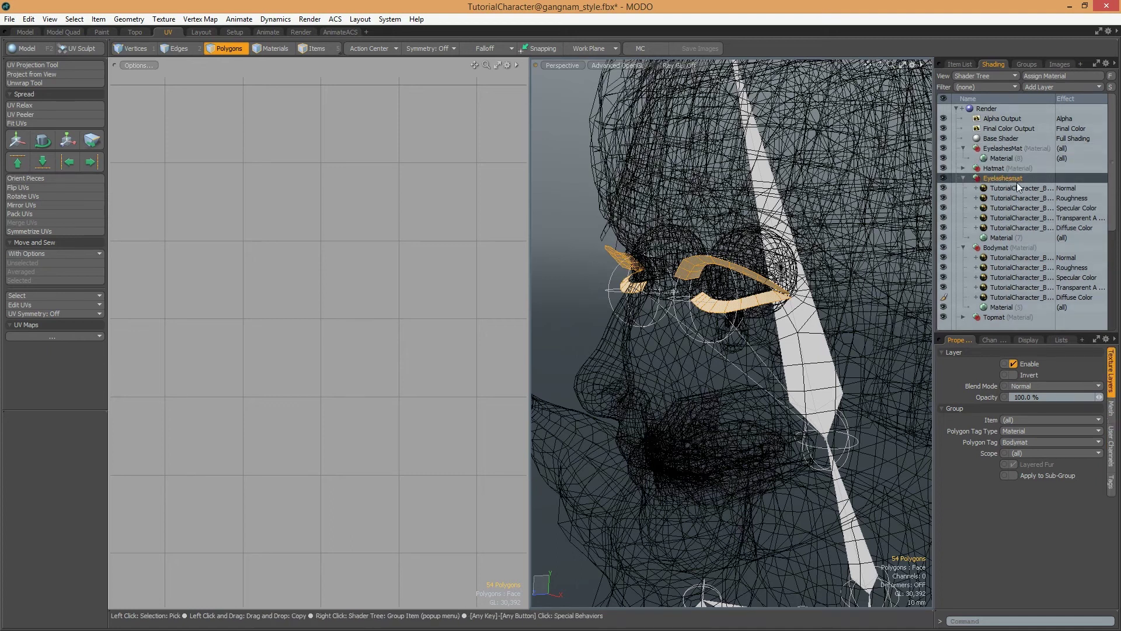
left_click(1020, 442)
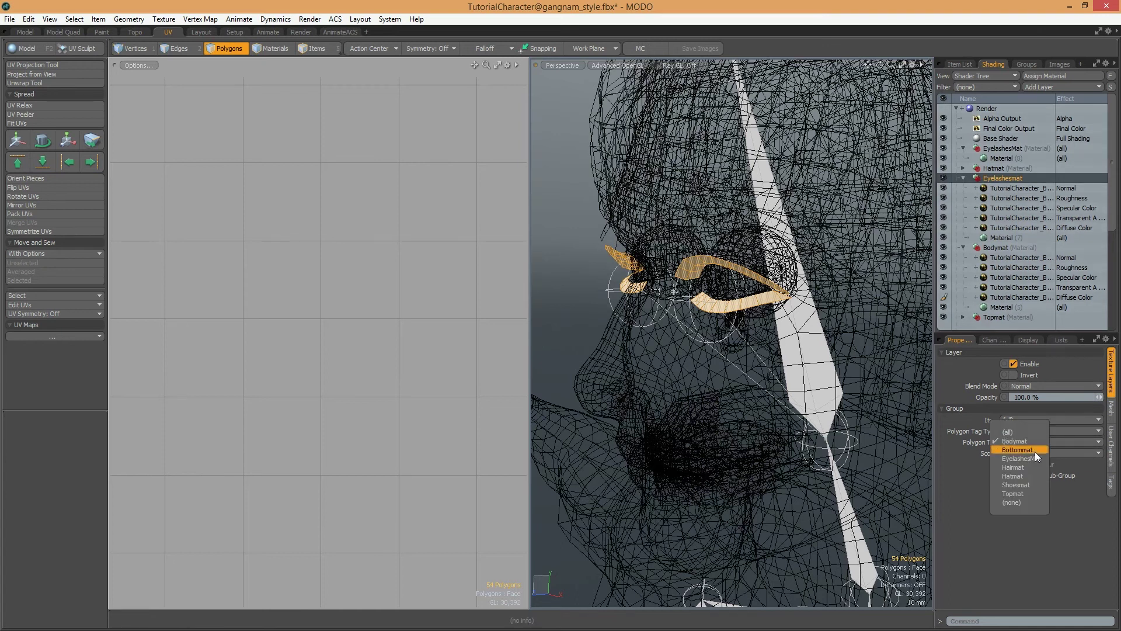
left_click(1032, 459)
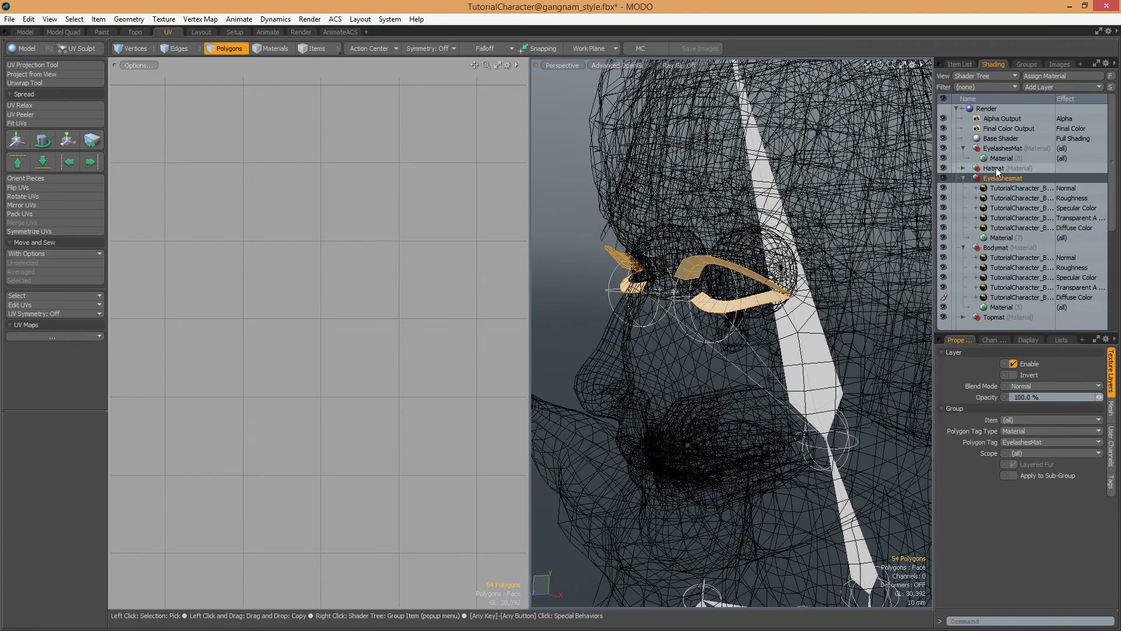
right_click(1001, 148)
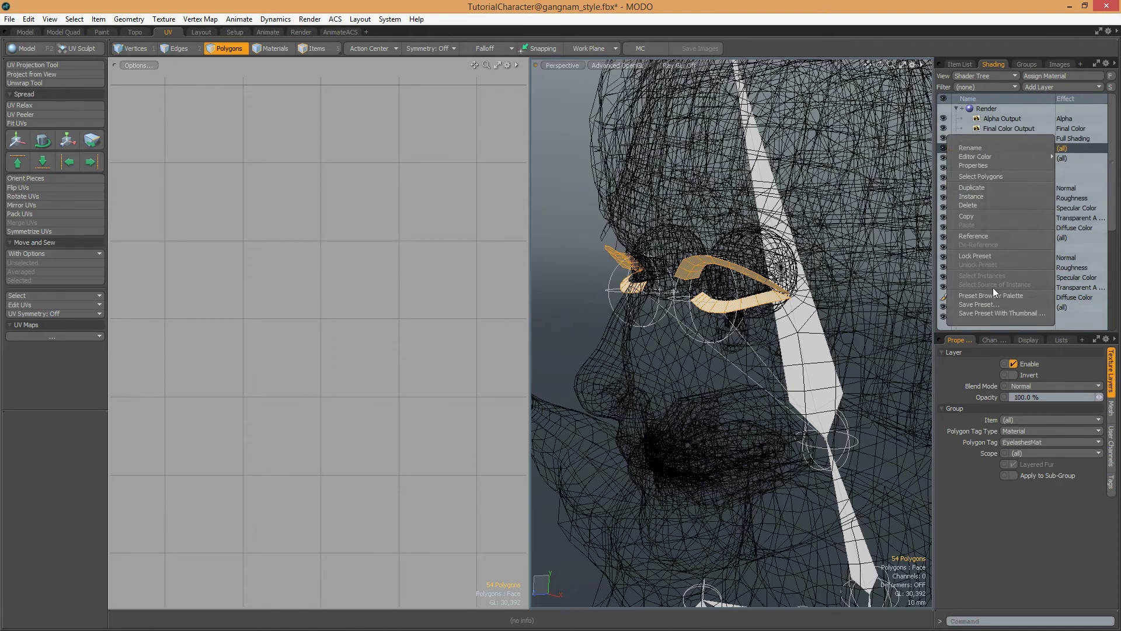
left_click(983, 199)
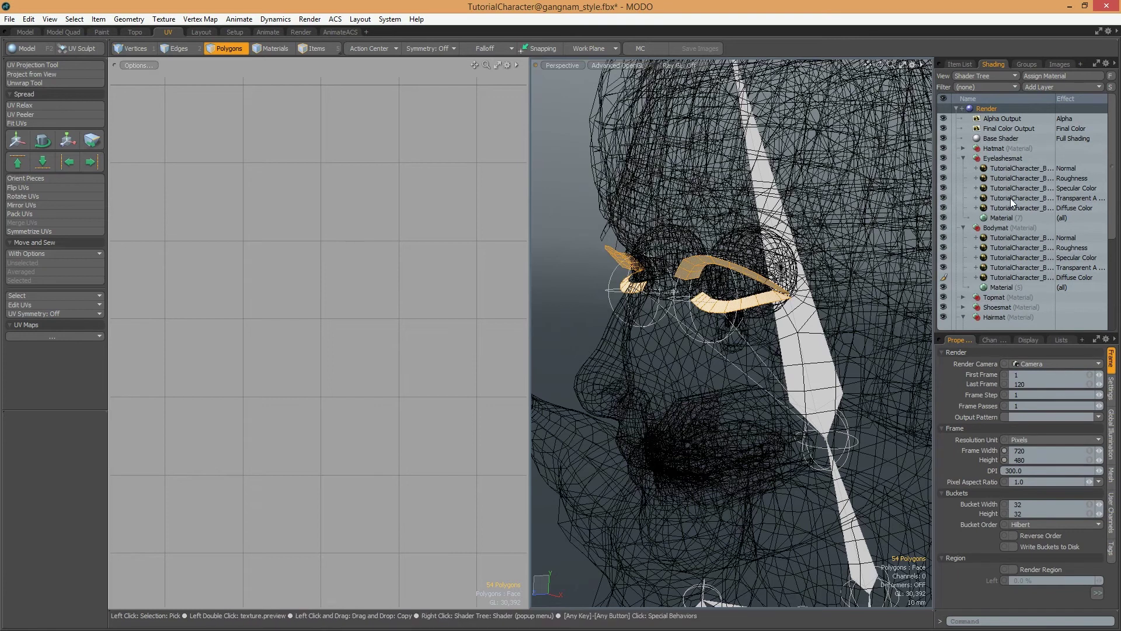
- Set all five Eyelashesmat texture layers to use the EyelashesDiffuseUVLayer UV map
left_click(1010, 159)
left_click(1017, 168)
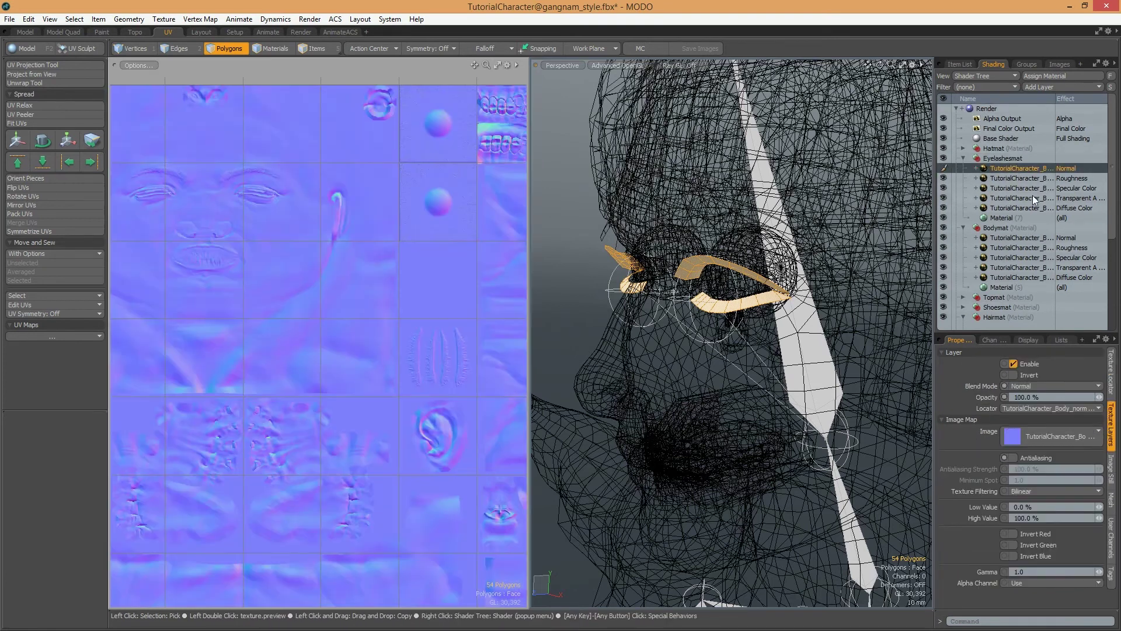
left_click(1023, 208, "shift")
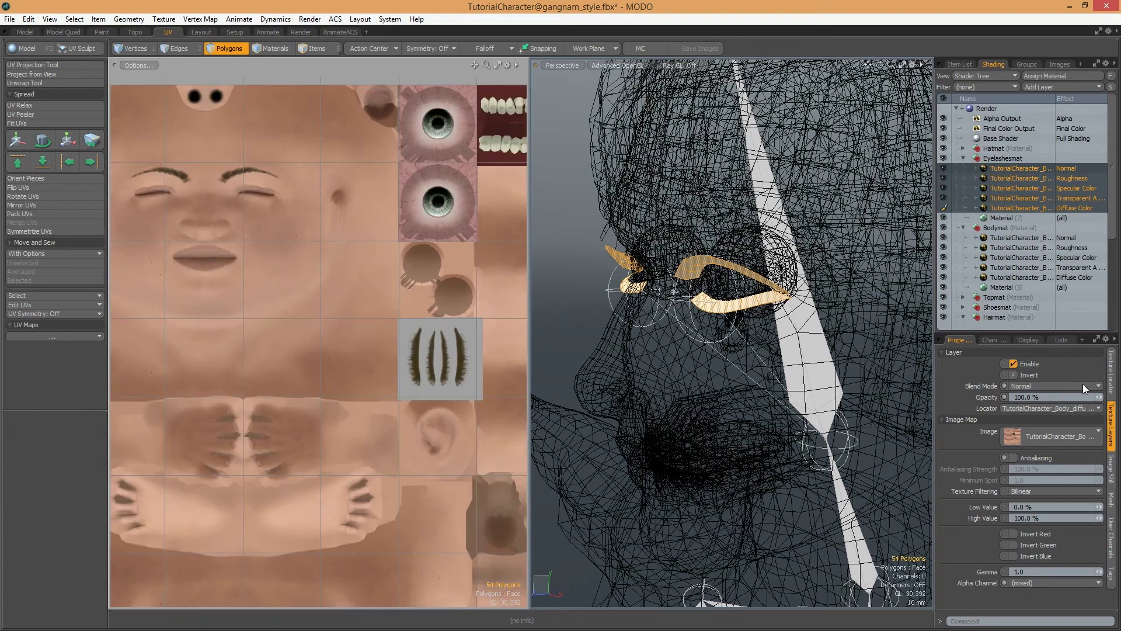
left_click(1113, 383)
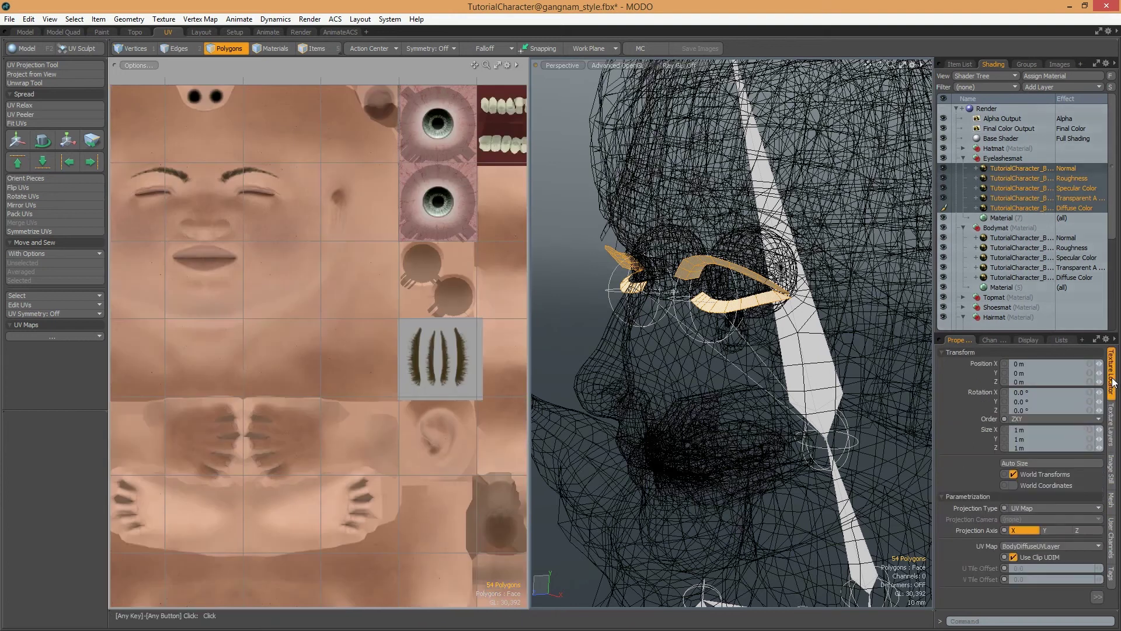
left_click(1049, 546)
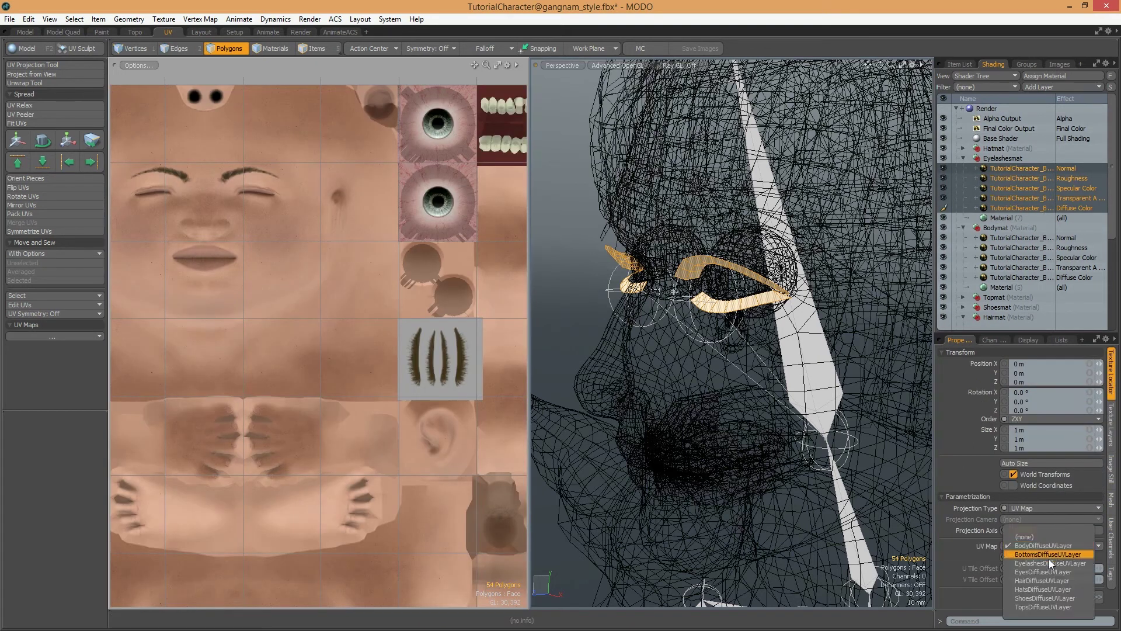
left_click(1050, 563)
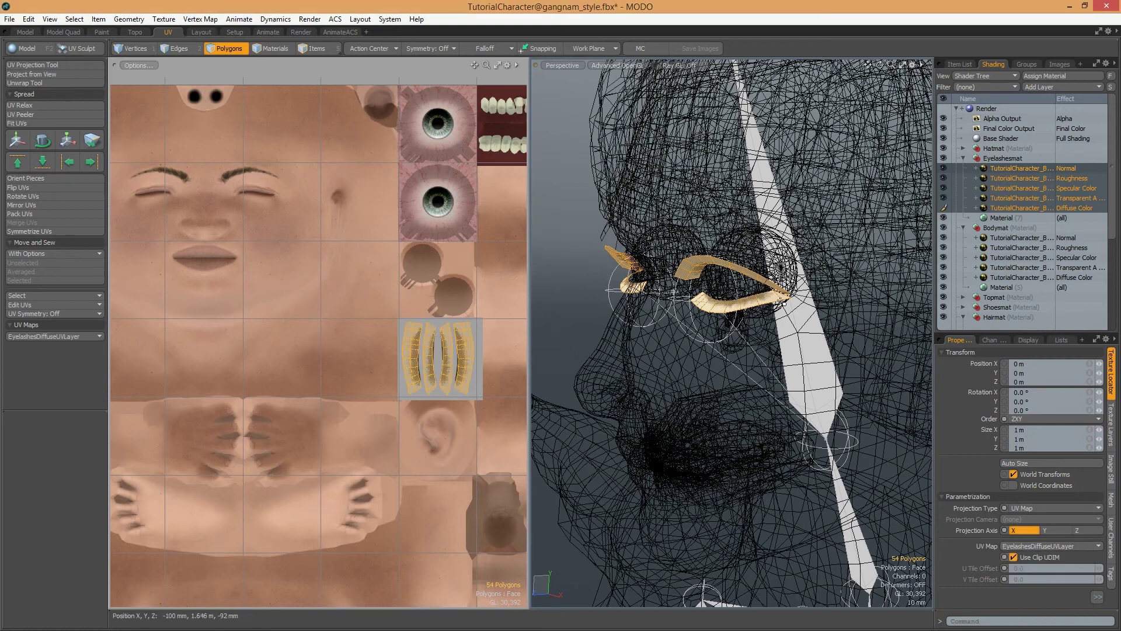
- Preview the textured eyelashes in the Render layout, orbit the face, and select the Eyes mesh
left_click(299, 31)
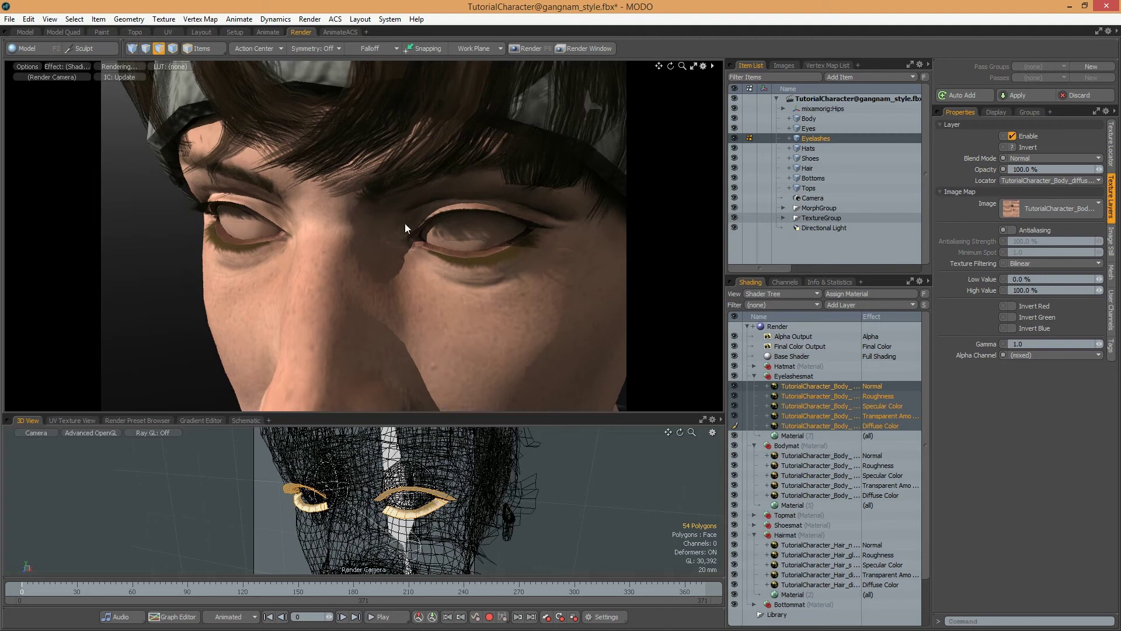
mouse_move(525, 258)
left_mouse_down("alt")
mouse_move(515, 258)
mouse_move(538, 272)
left_mouse_up("alt")
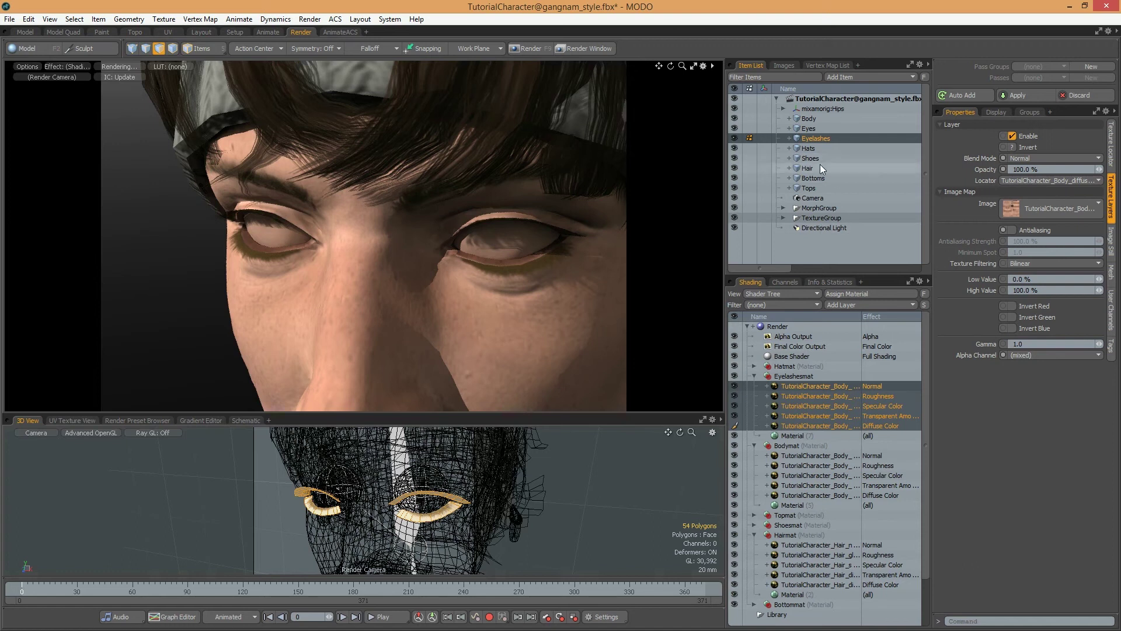
left_click(818, 128)
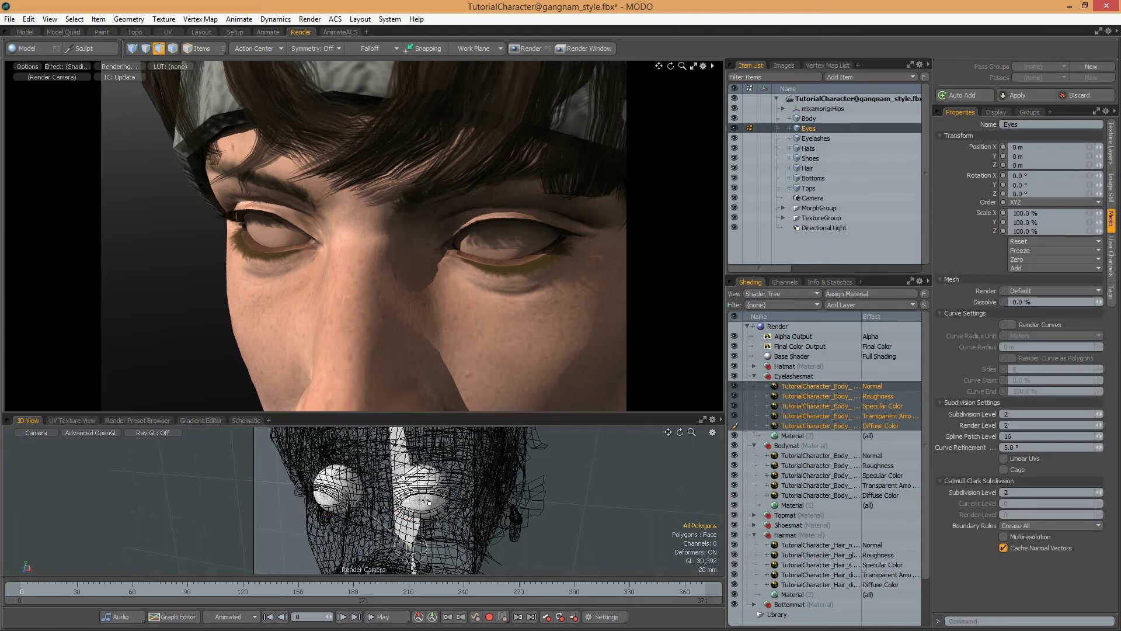
- Pick the eyes' material, duplicate Bodymat, and rename the copy EyesMat without reassigning materials
left_click(172, 48)
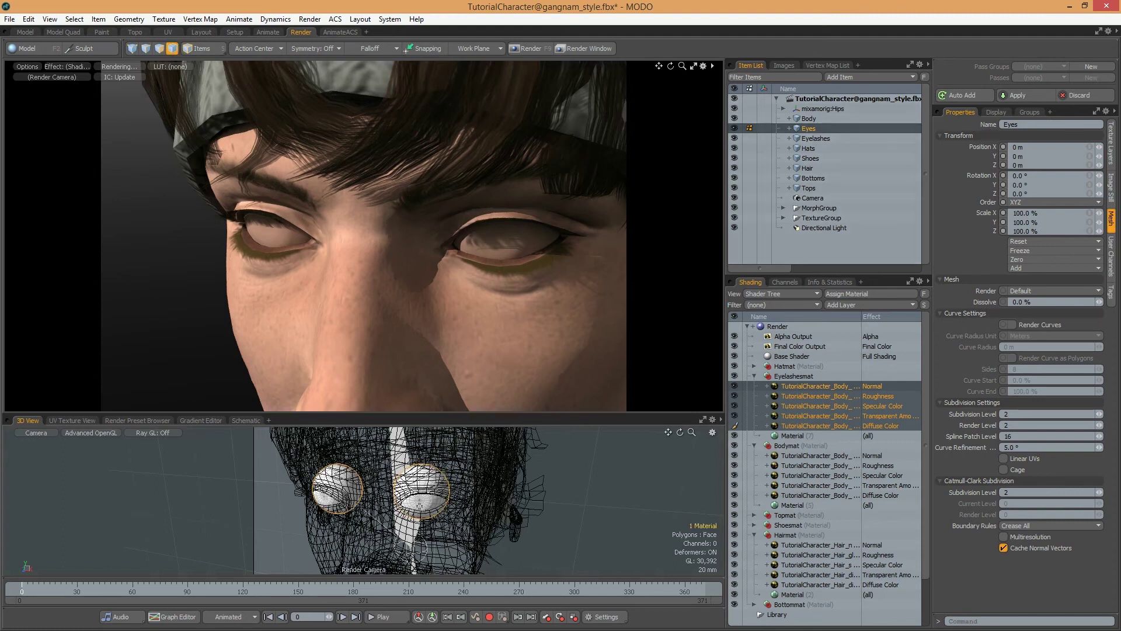
left_click(419, 503)
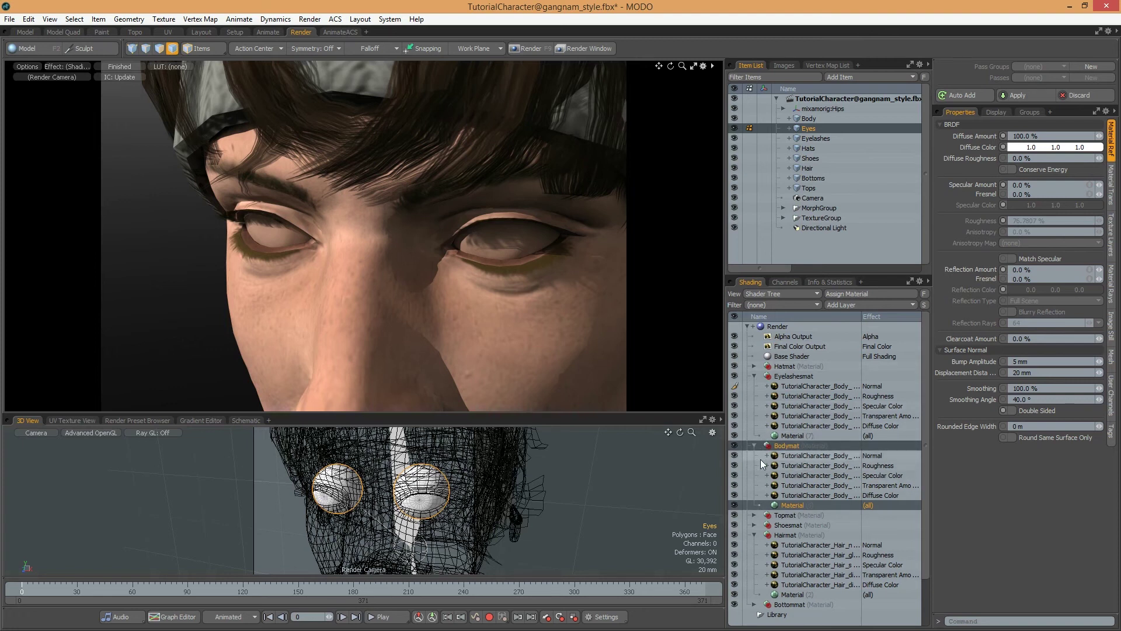
left_click(786, 444)
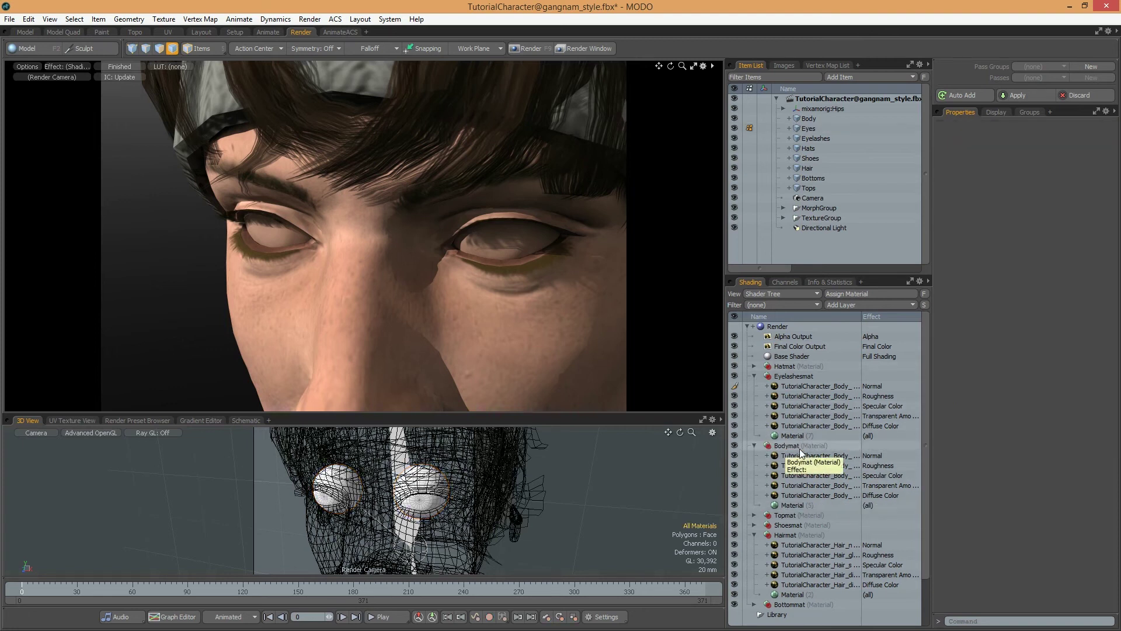
right_click(787, 444)
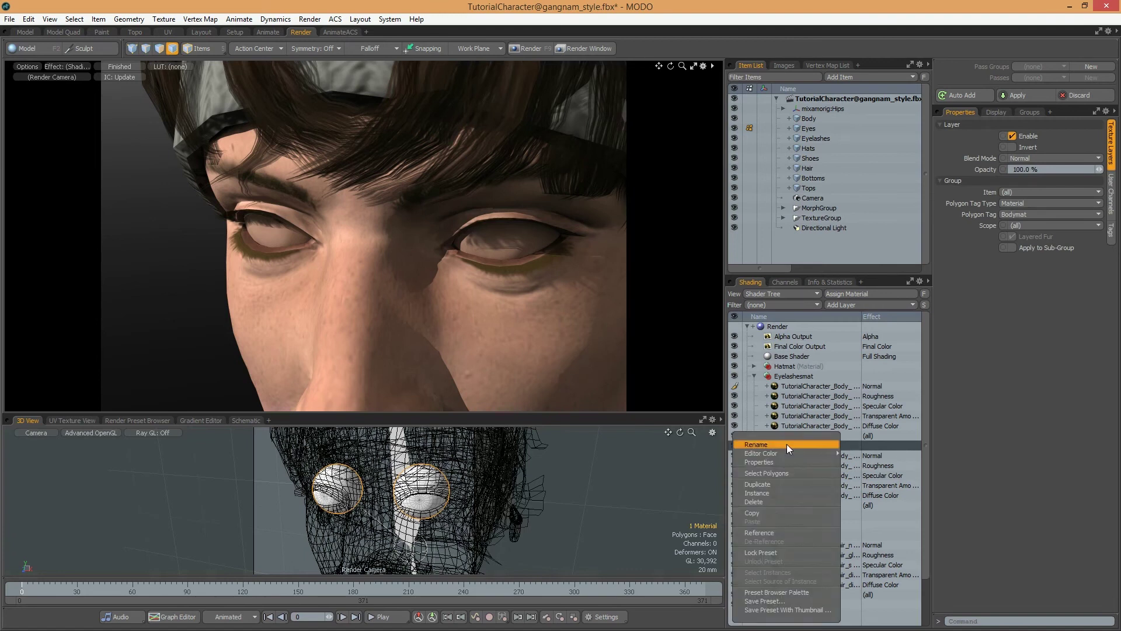
left_click(778, 485)
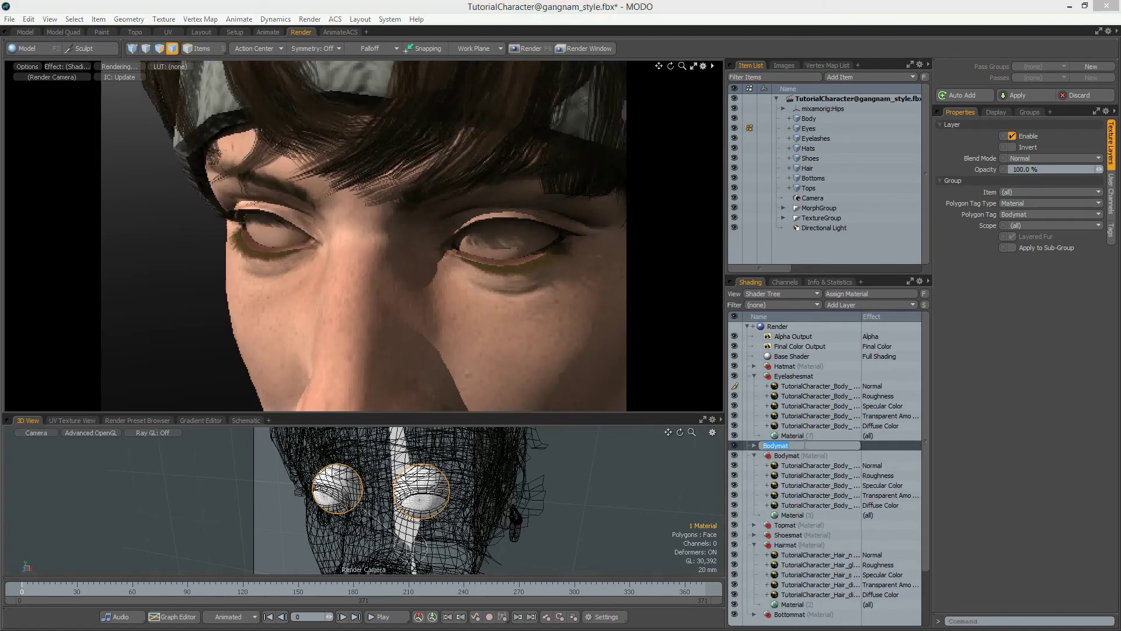
double_click(806, 443)
type("EyesM")
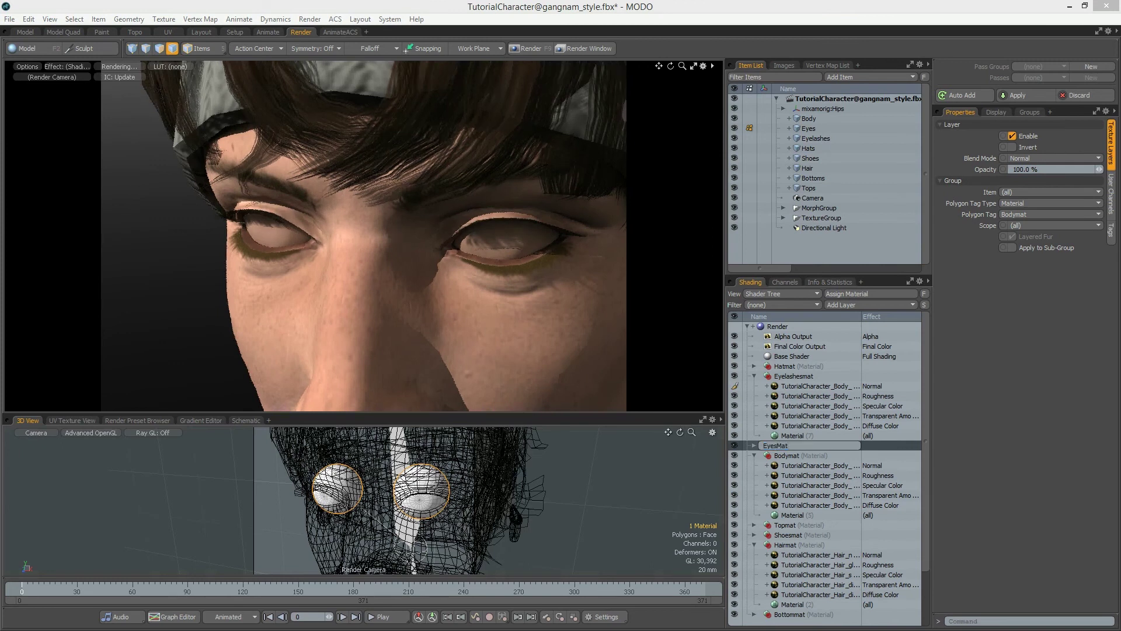
key("Return")
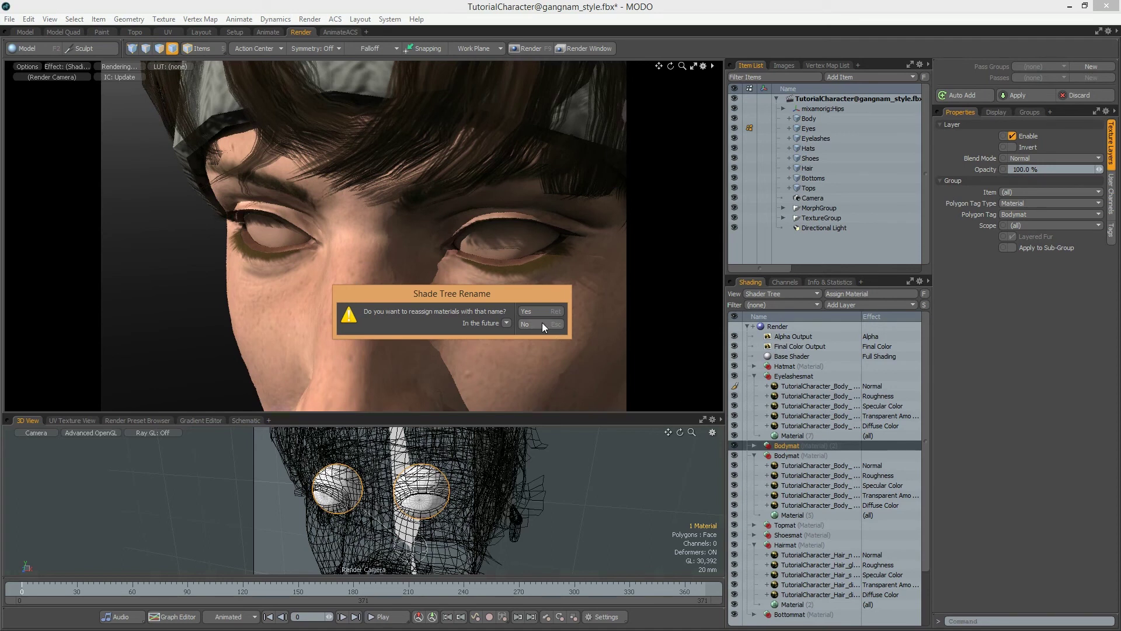
left_click(542, 323)
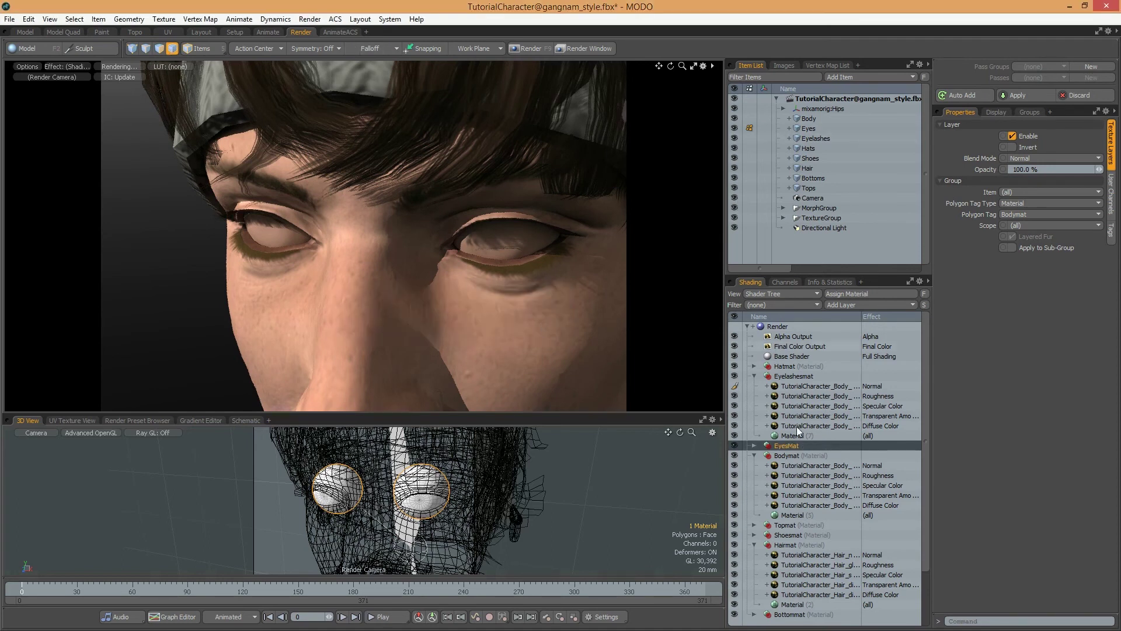
- Select both eyeball polygons and assign them a new material named EyesMat
left_click(755, 455)
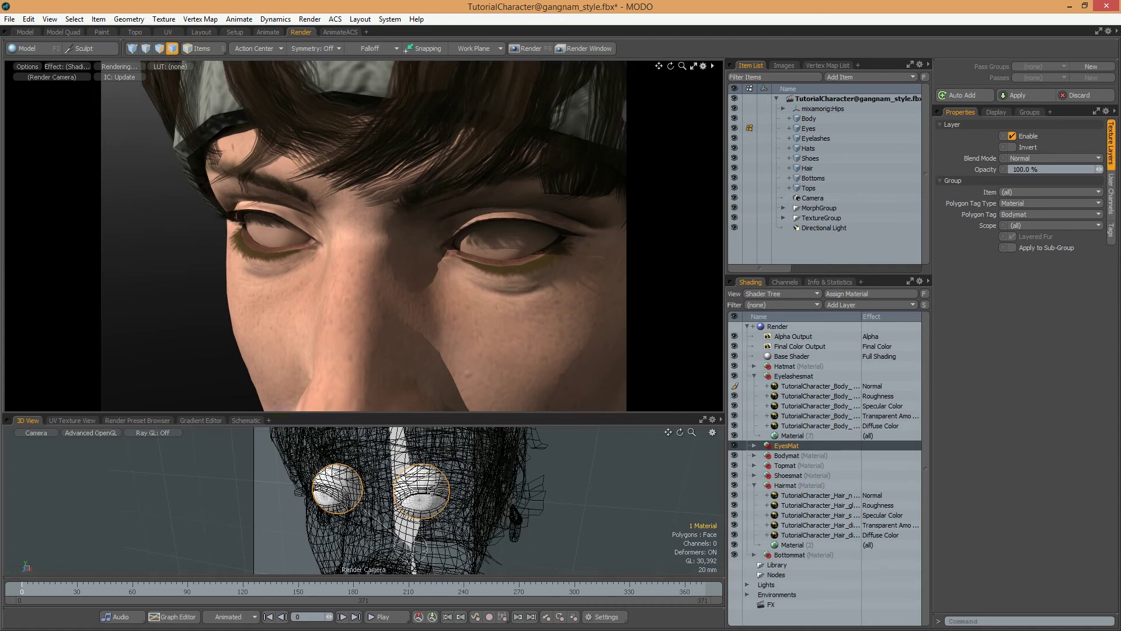
key("3")
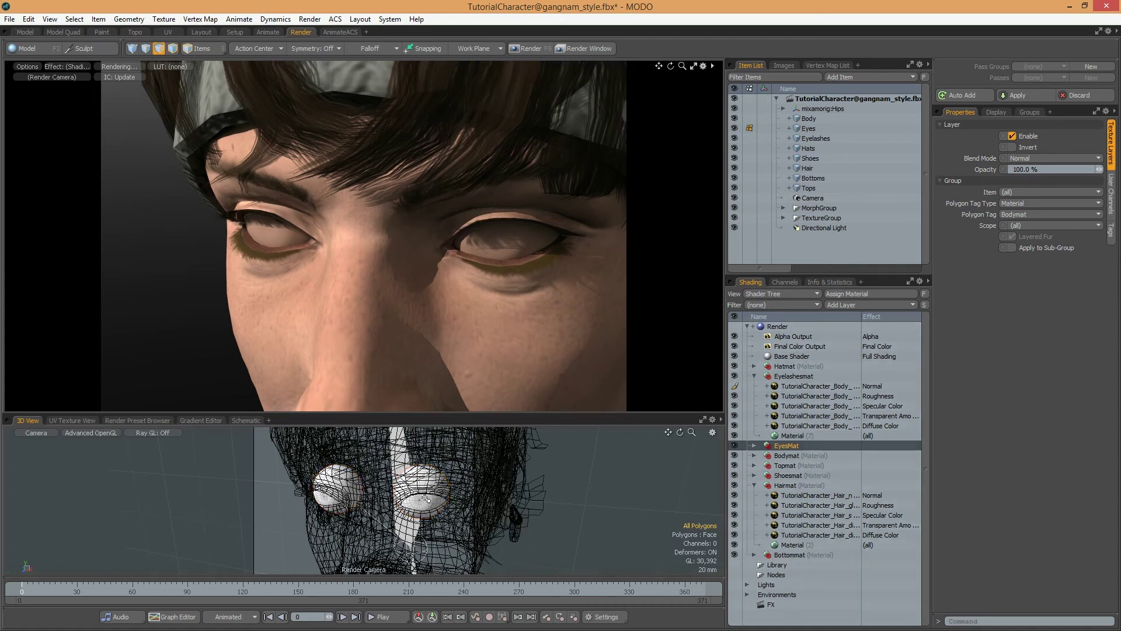
double_click(428, 501)
double_click(330, 498)
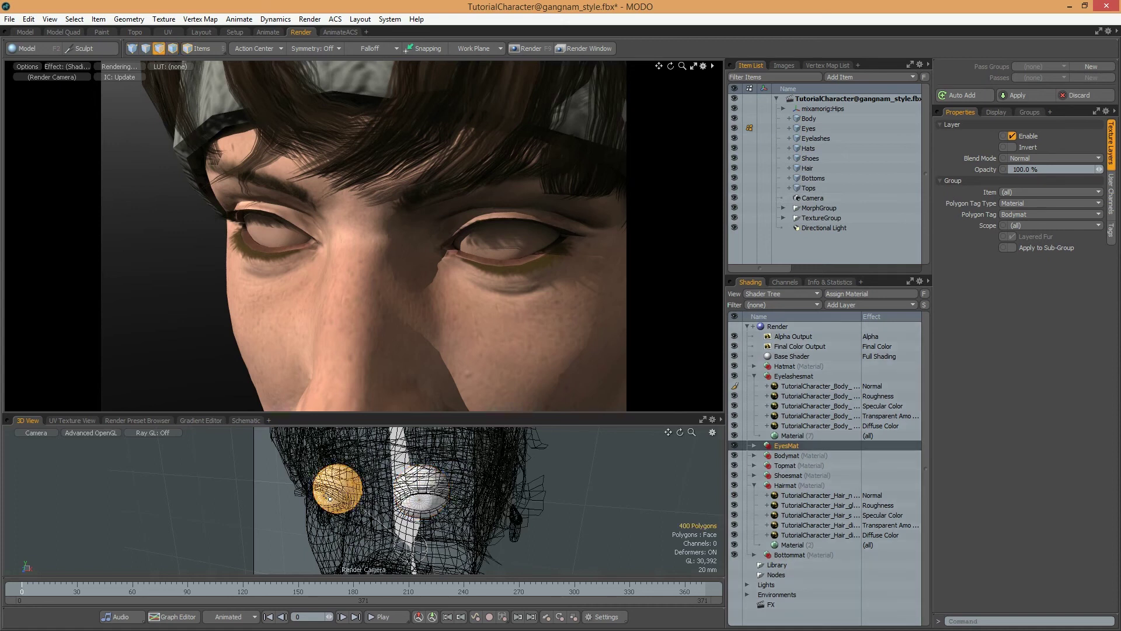
double_click(431, 504, "shift")
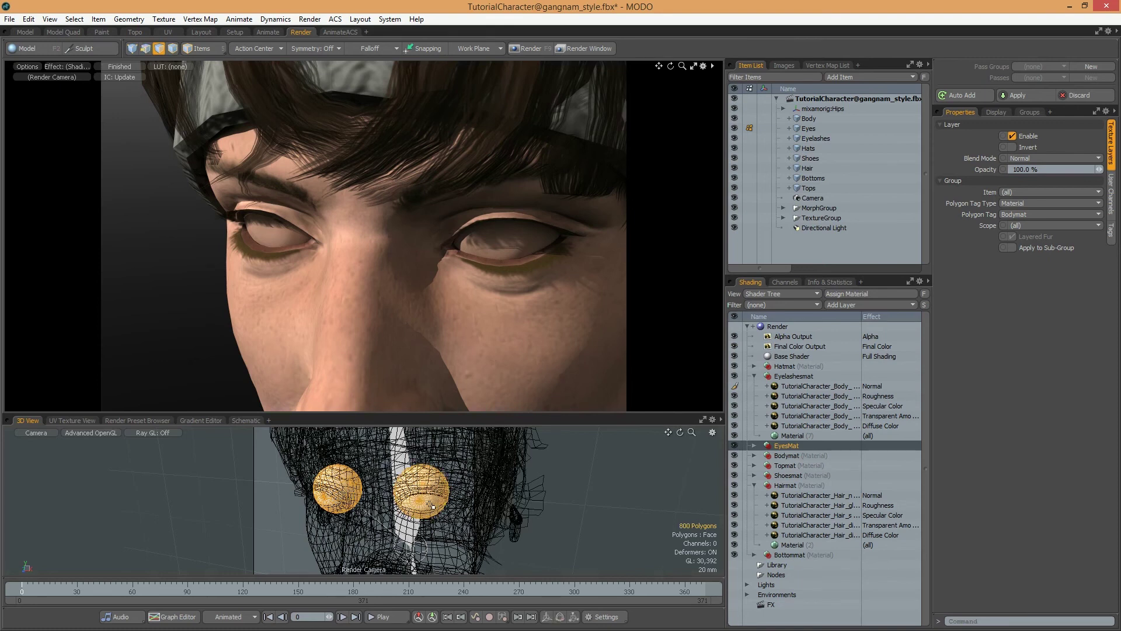
key("m")
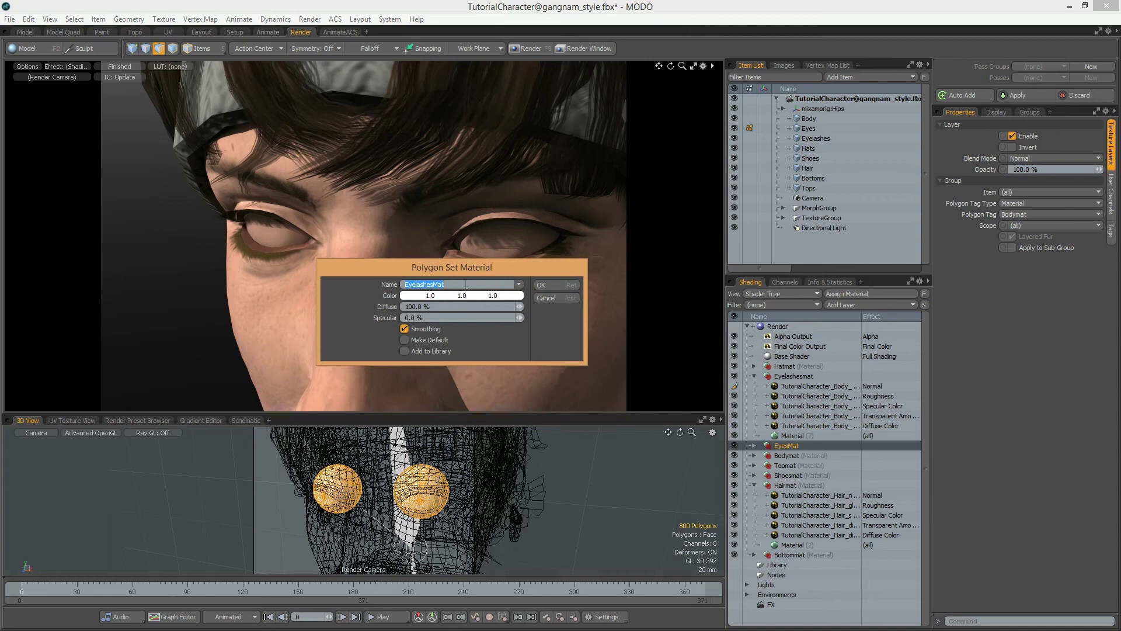
type("E")
left_click(545, 284)
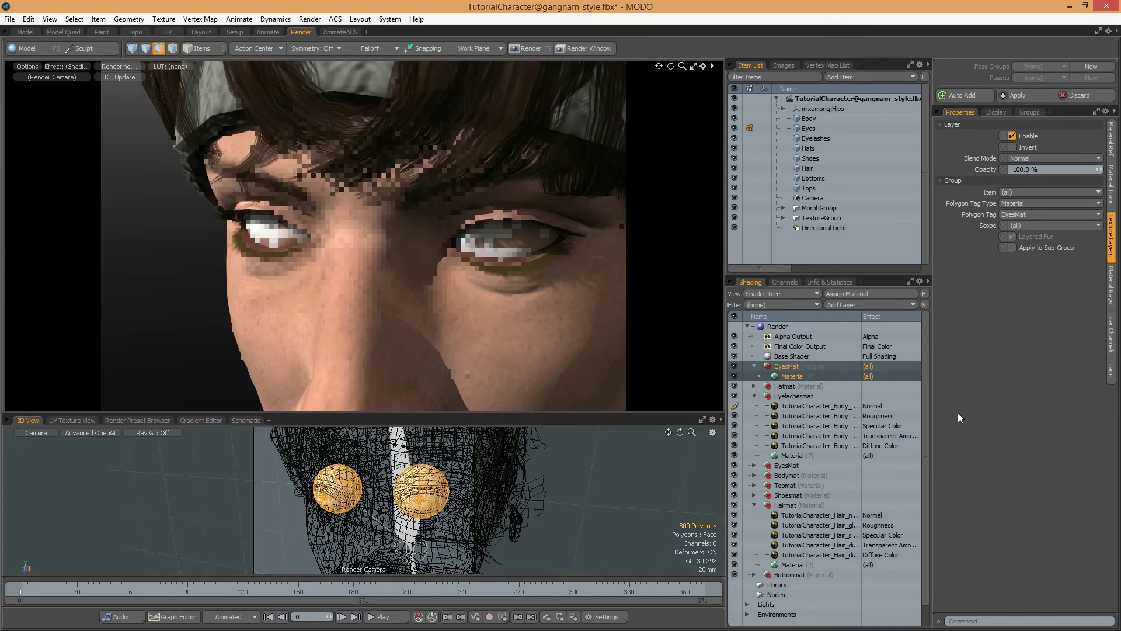
- Delete the duplicate material group and limit the EyesMat group to the EyesMat polygon tag
left_click(796, 367)
right_click(796, 367)
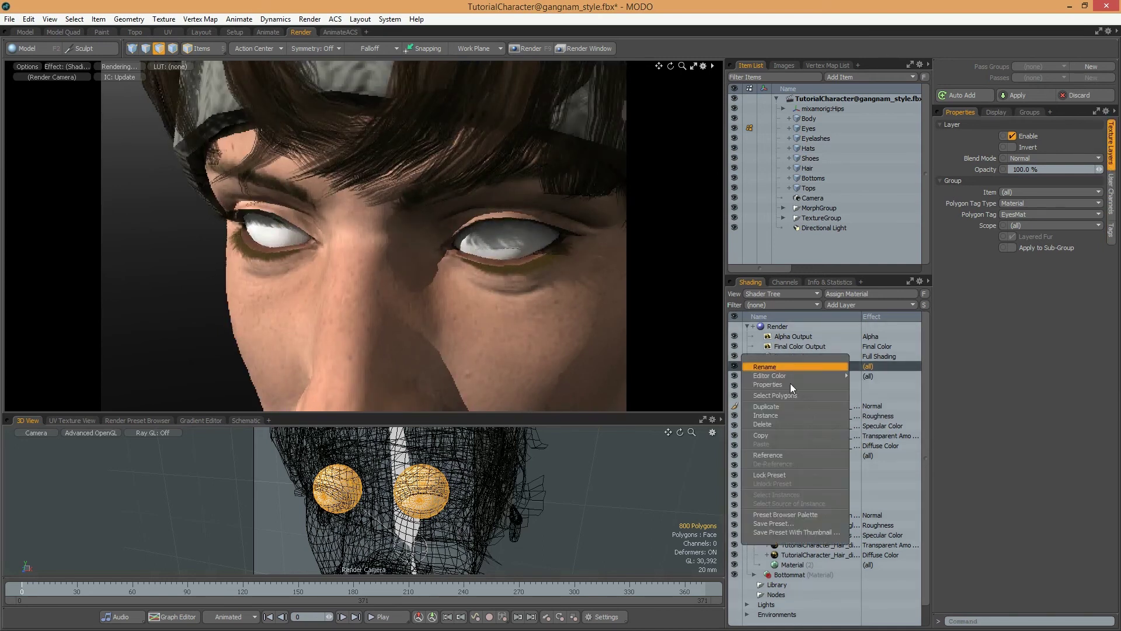
left_click(787, 421)
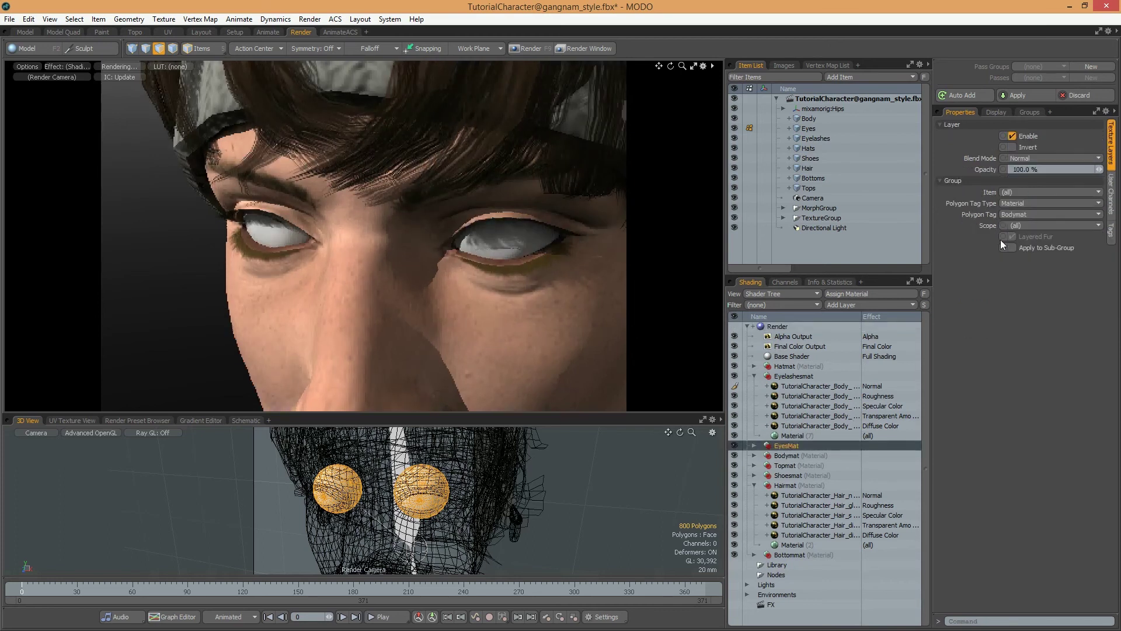
left_click(1013, 215)
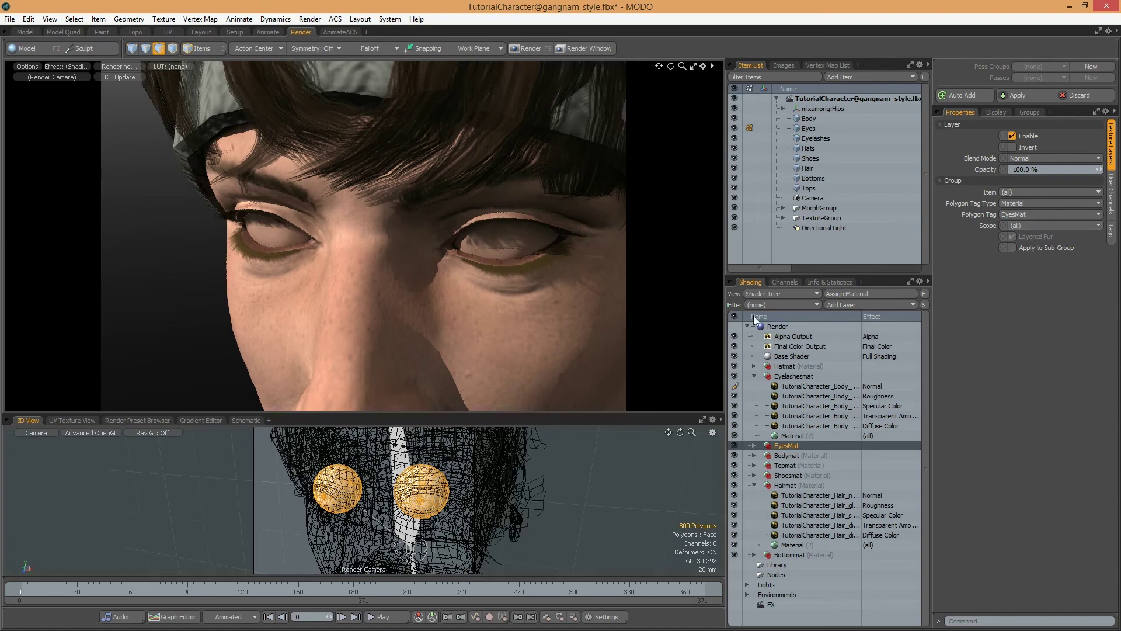
- Set the UV Map of all five EyesMat texture layers to EyesDiffuseUVLayer
left_click(755, 447)
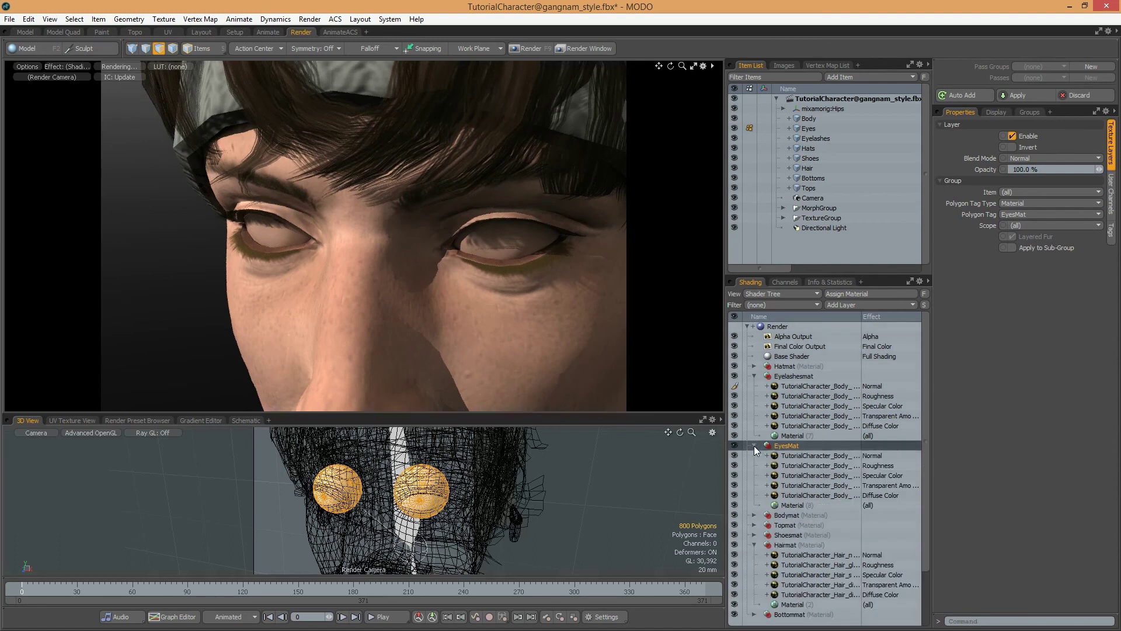
left_click(829, 455)
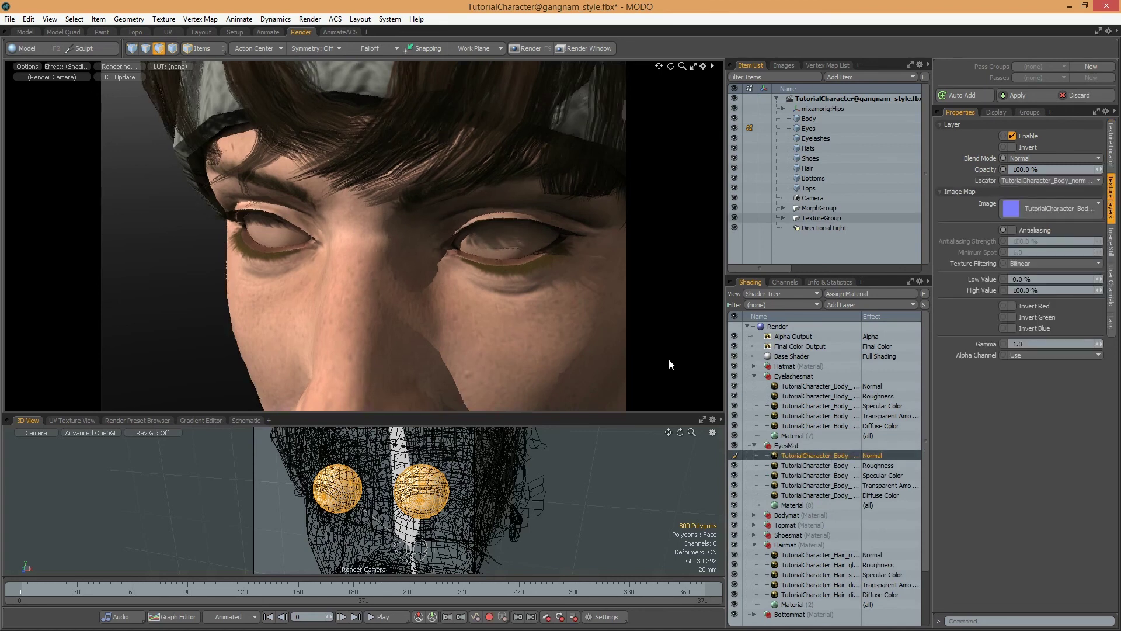
left_click(828, 496, "shift")
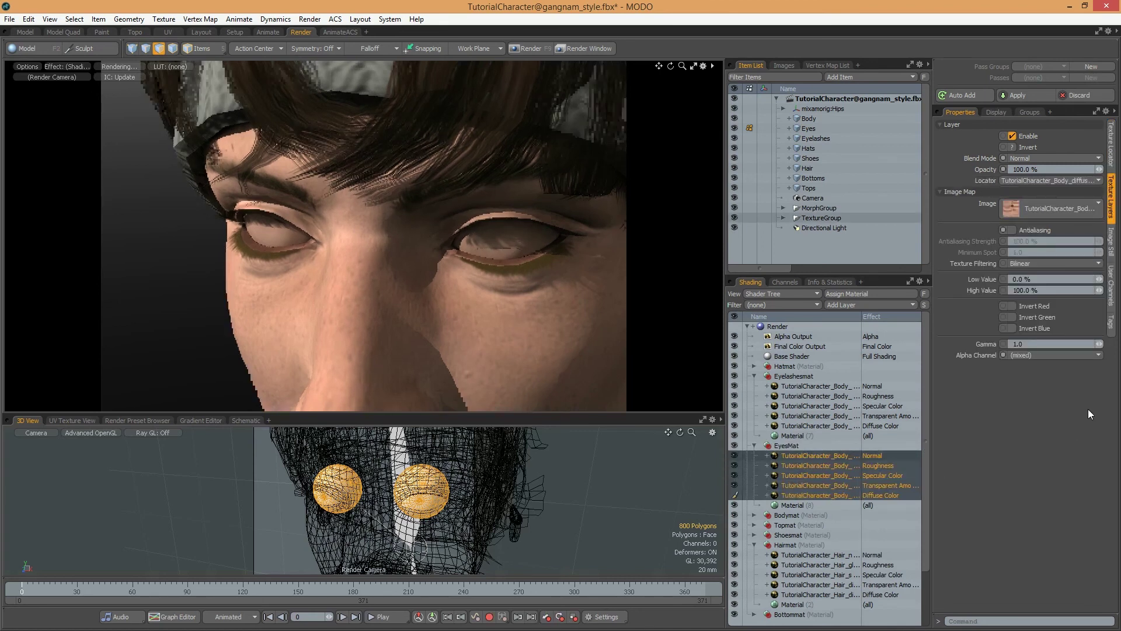
left_click(1112, 151)
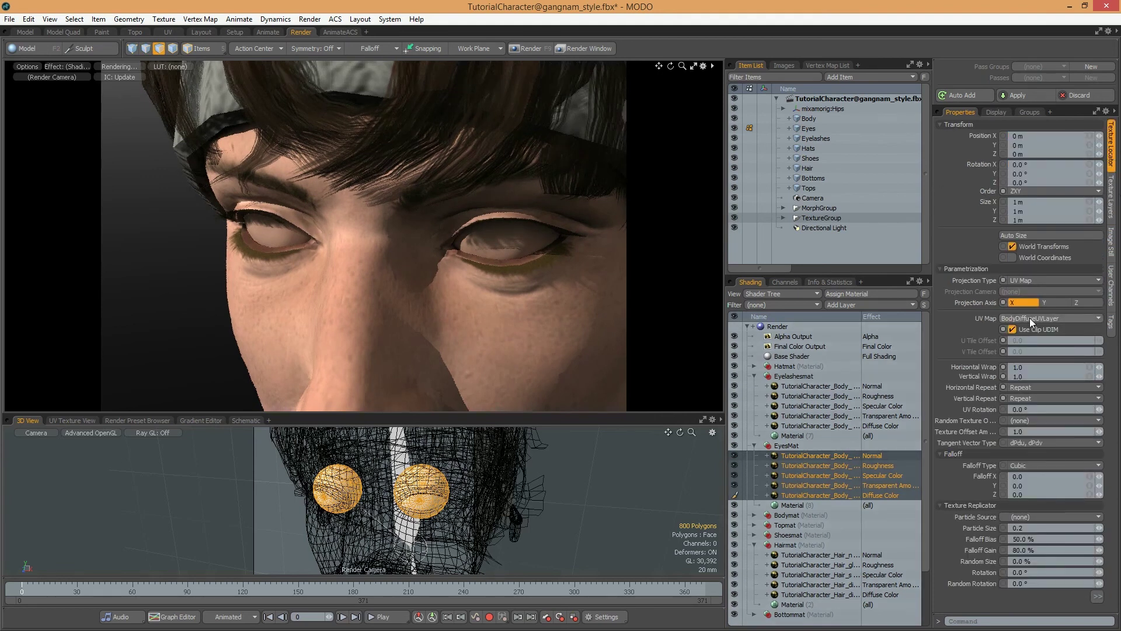
left_click(1030, 318)
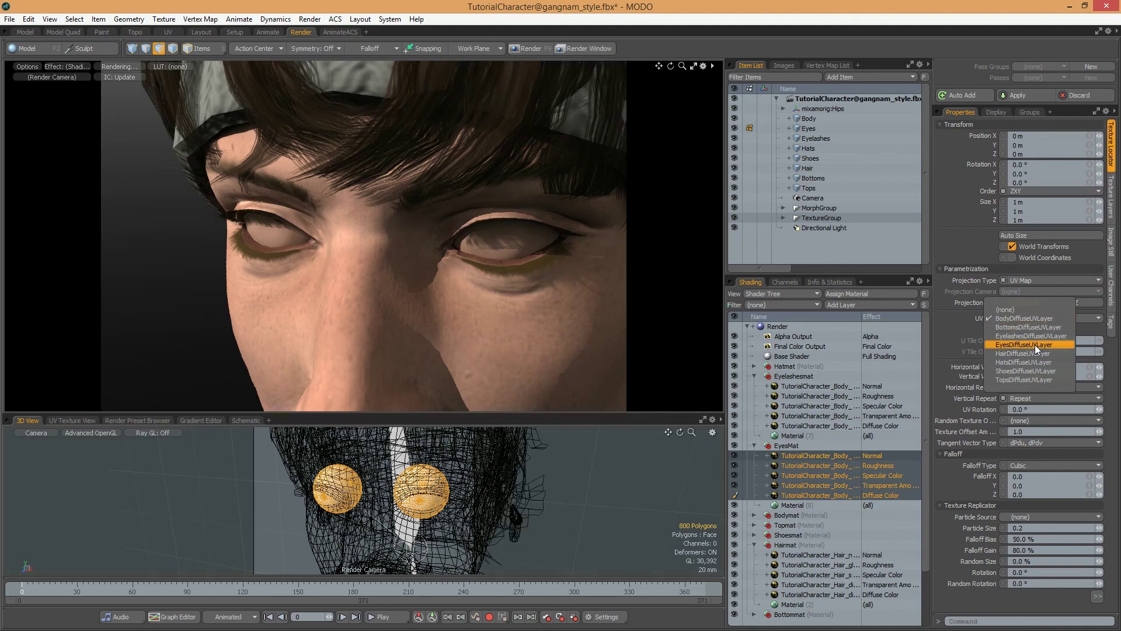
left_click(1035, 345)
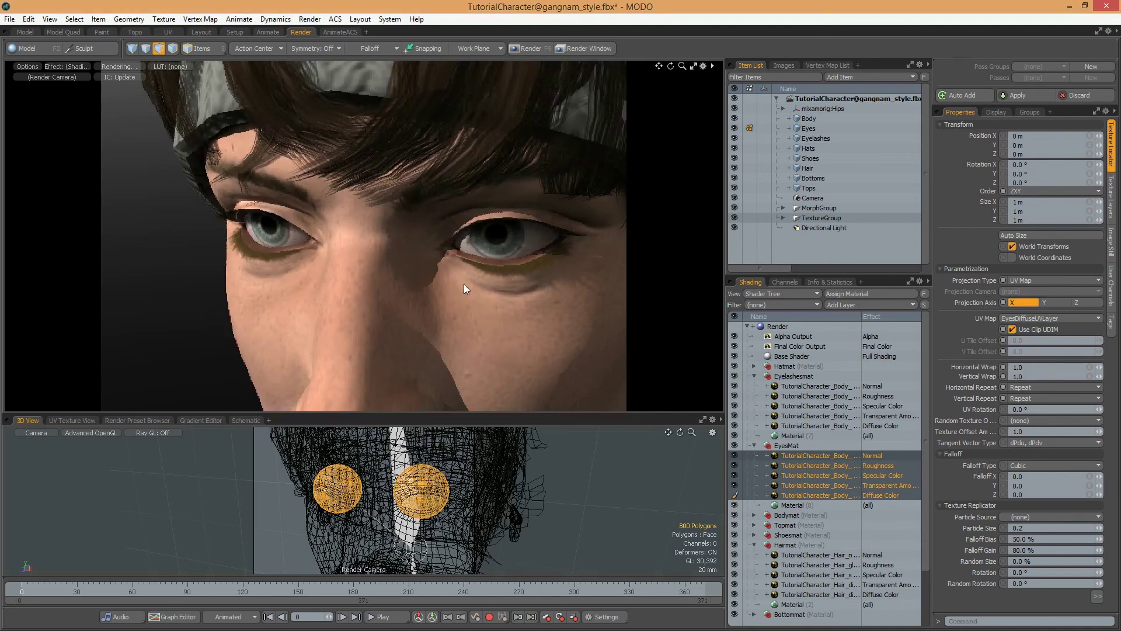
key("a")
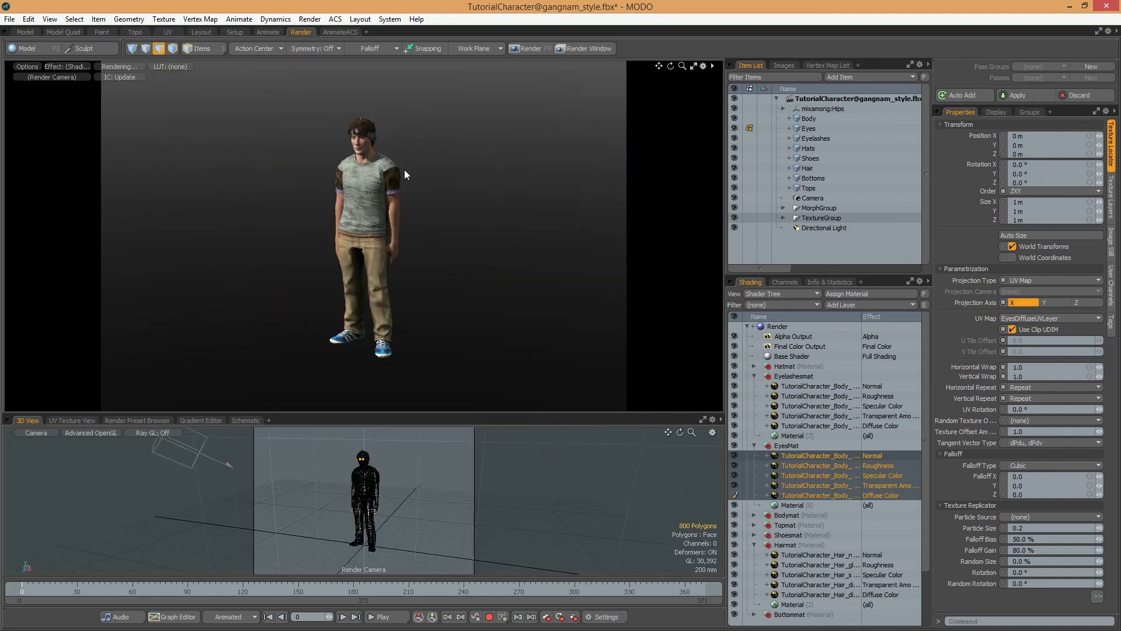
- Zoom the render view in on the torso and bring up the Directional Light settings
scroll(405, 169, "up", 1)
scroll(404, 169, "up", 1)
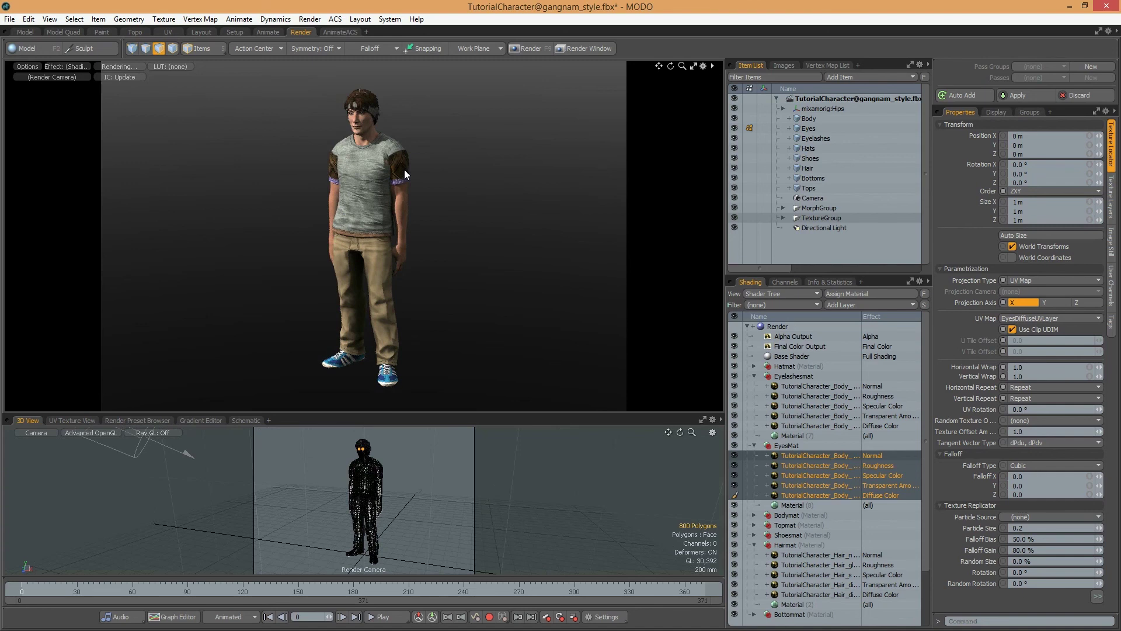
scroll(404, 169, "up", 1)
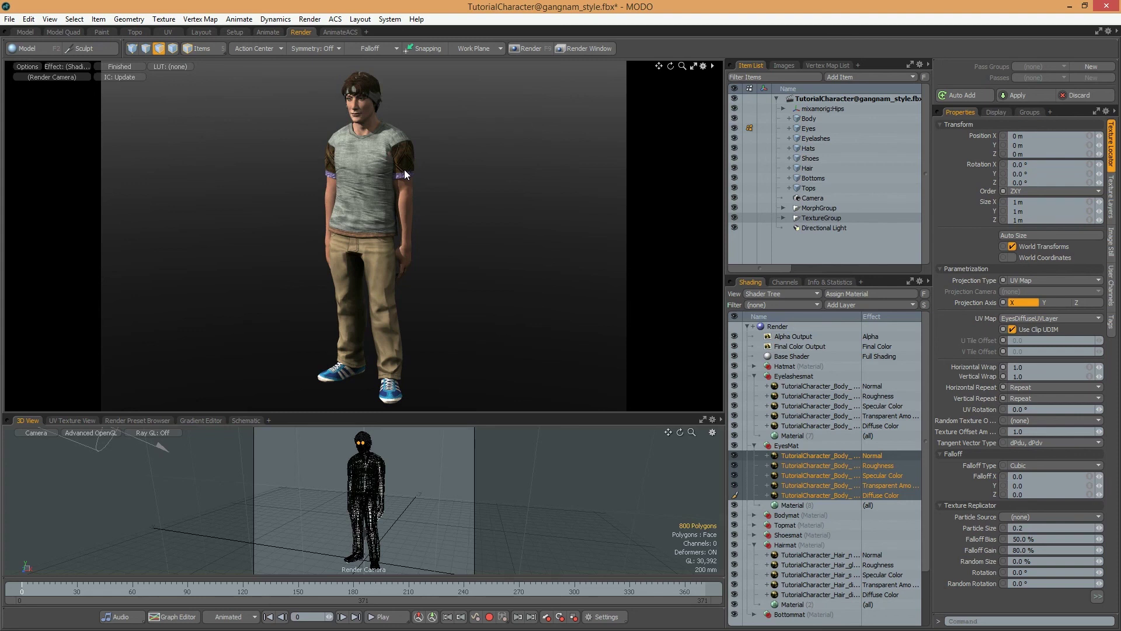
key("ctrl+z")
scroll(387, 278, "up", 3)
scroll(384, 304, "up", 3)
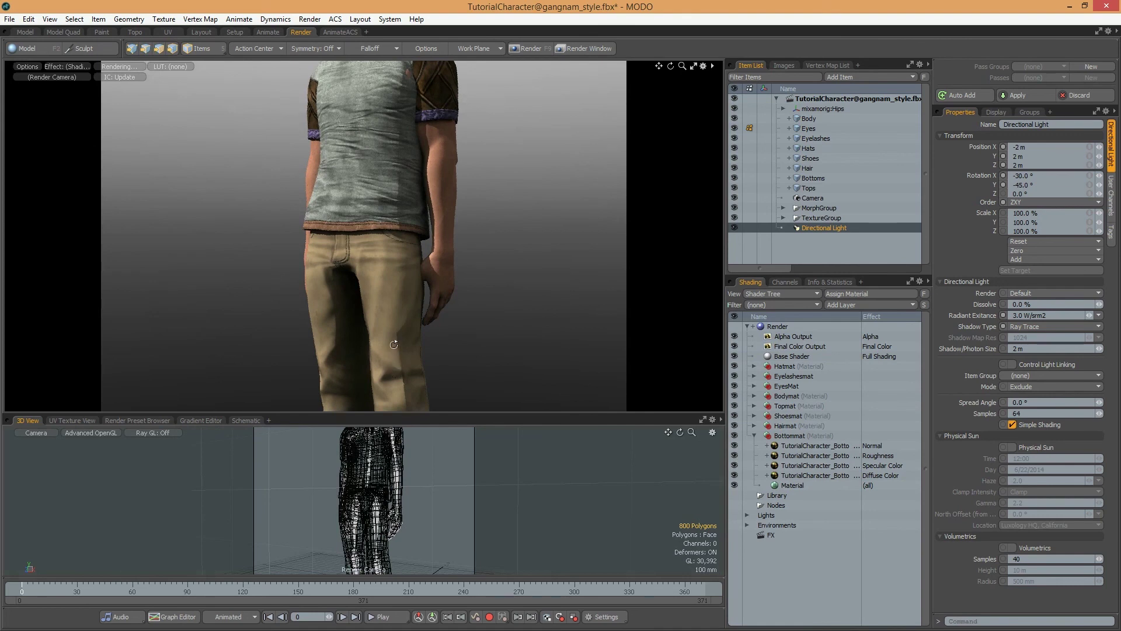
- Change the Directional Light's Shadow Type from Ray Trace to None
left_click_drag(394, 344, 390, 316, "alt+shift")
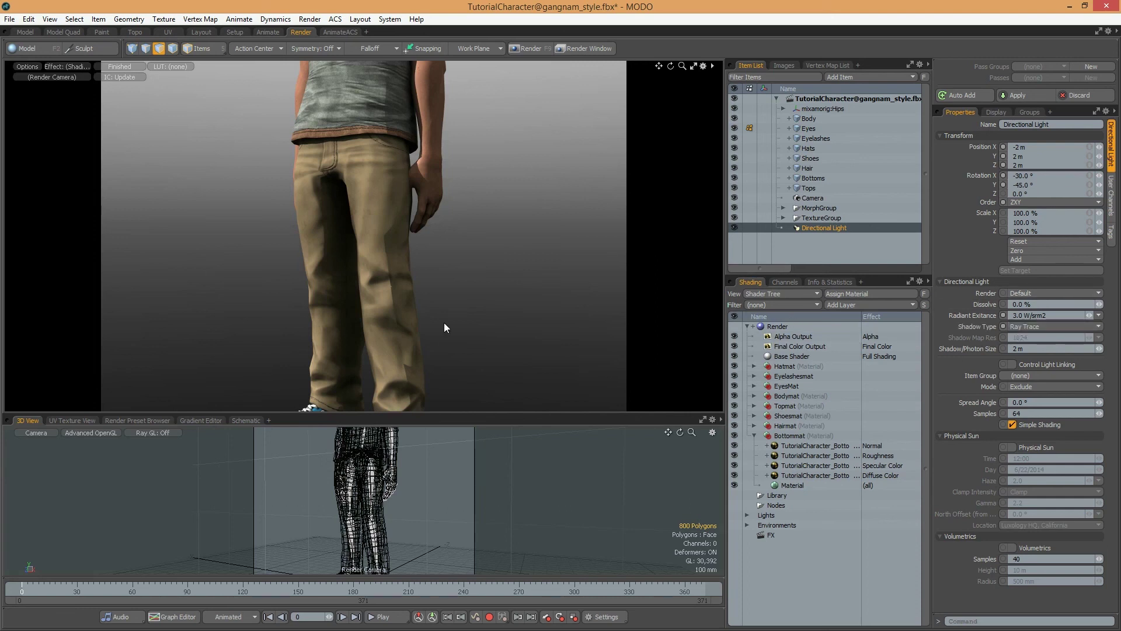
left_click(1040, 326)
left_click(1039, 315)
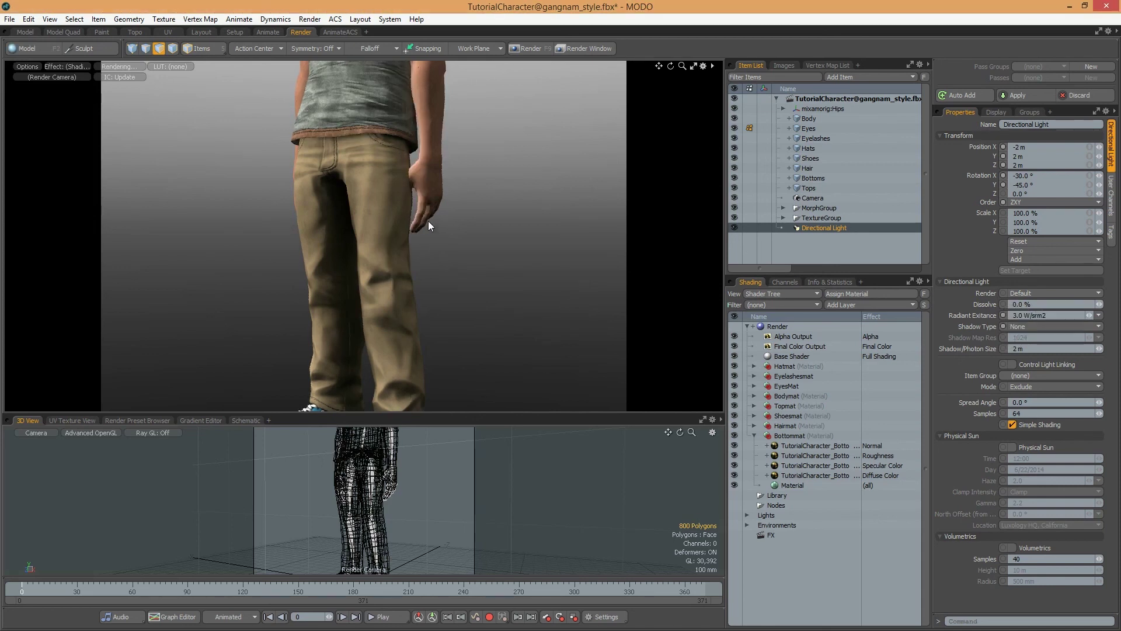
- Frame, orbit and zoom the render view to review the whole shadowless textured character
key("ctrl+z")
key("e")
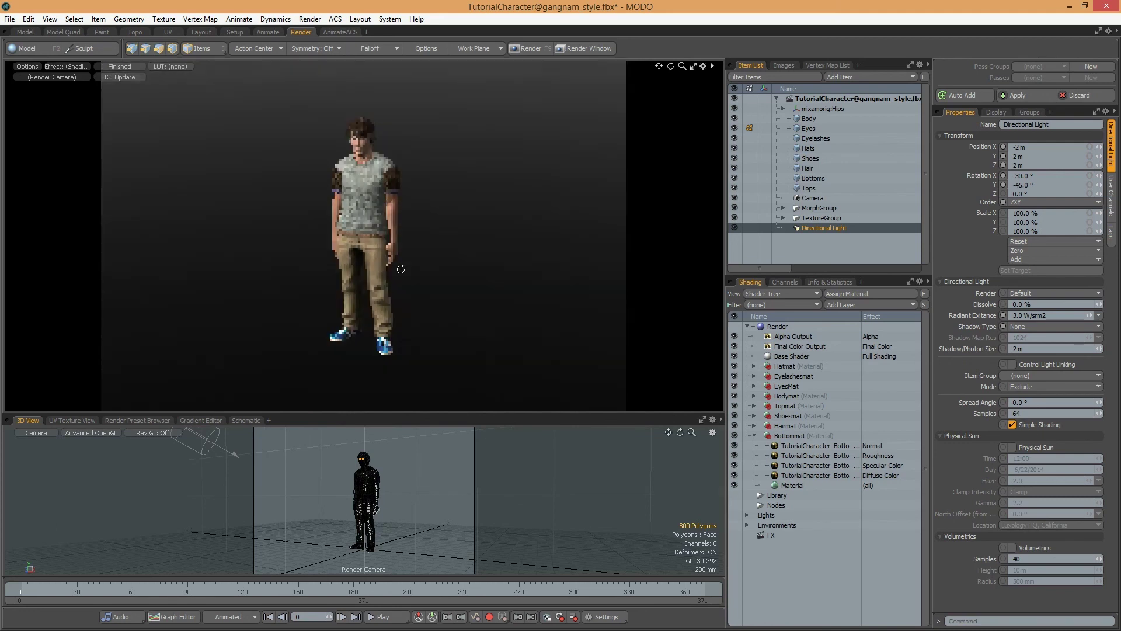
mouse_move(401, 269)
left_mouse_down("alt")
mouse_move(590, 194)
mouse_move(292, 247)
mouse_move(432, 246)
left_mouse_up("alt")
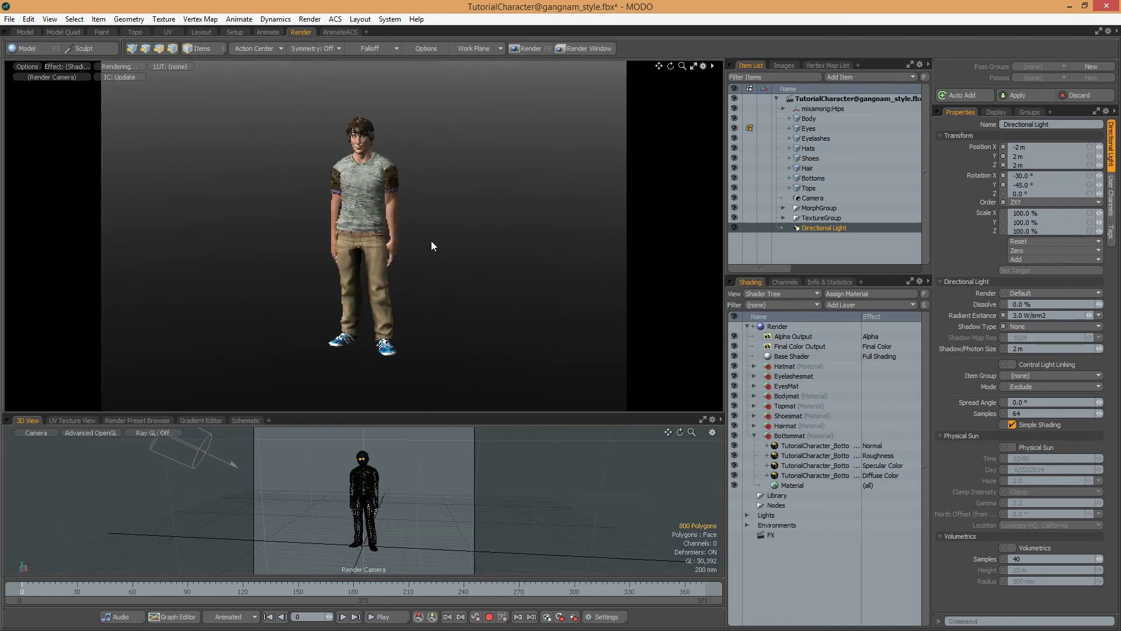
scroll(360, 134, "up", 2)
scroll(359, 138, "up", 2)
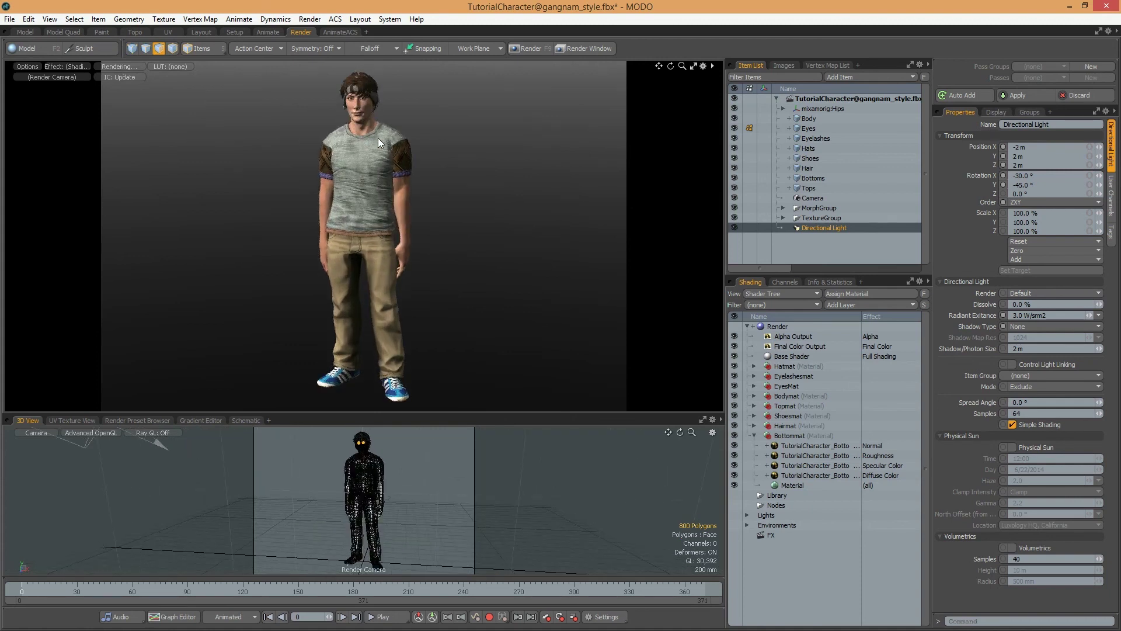